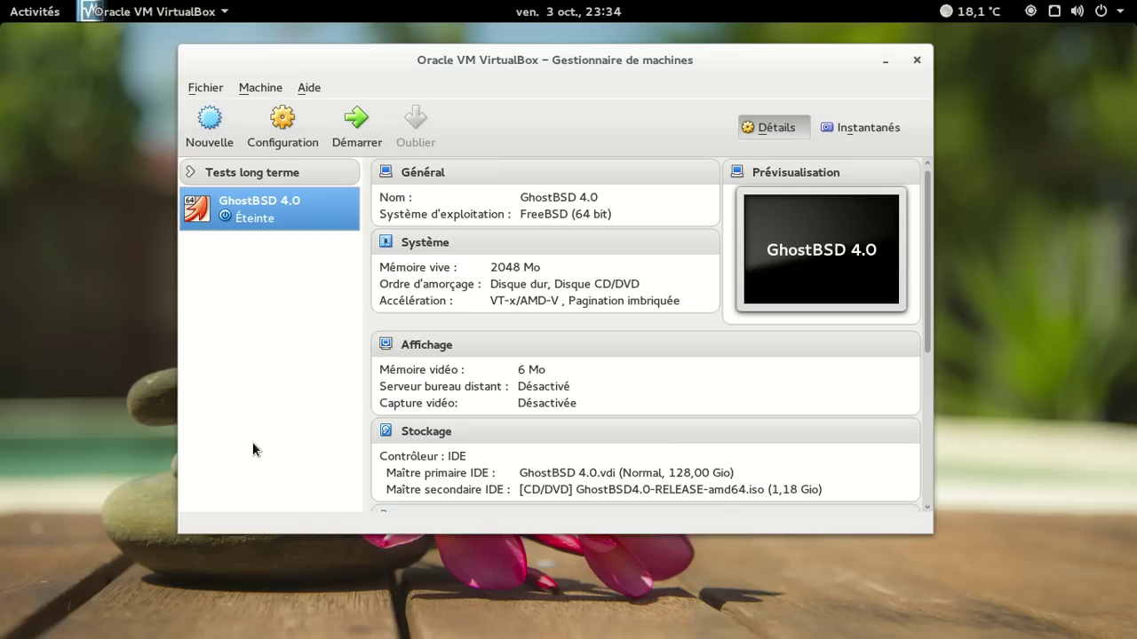
Start the GhostBSD 4.0 virtual machine in VirtualBox
left_click(352, 135)
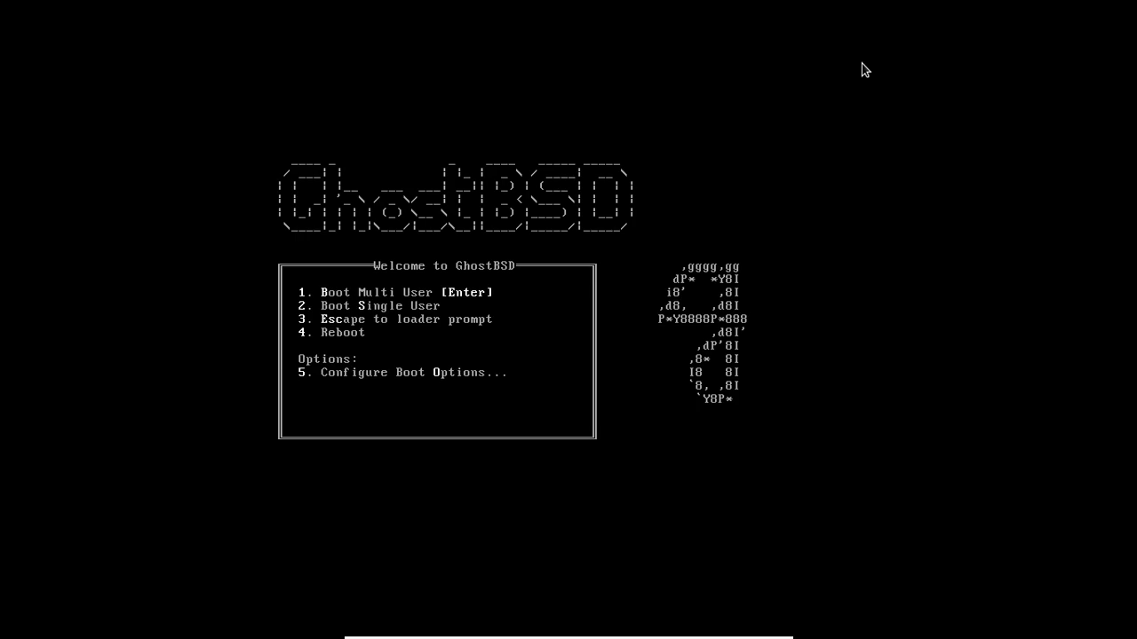
Boot GhostBSD, choose the user, keep the MATE session and log in with the account password
key("Return")
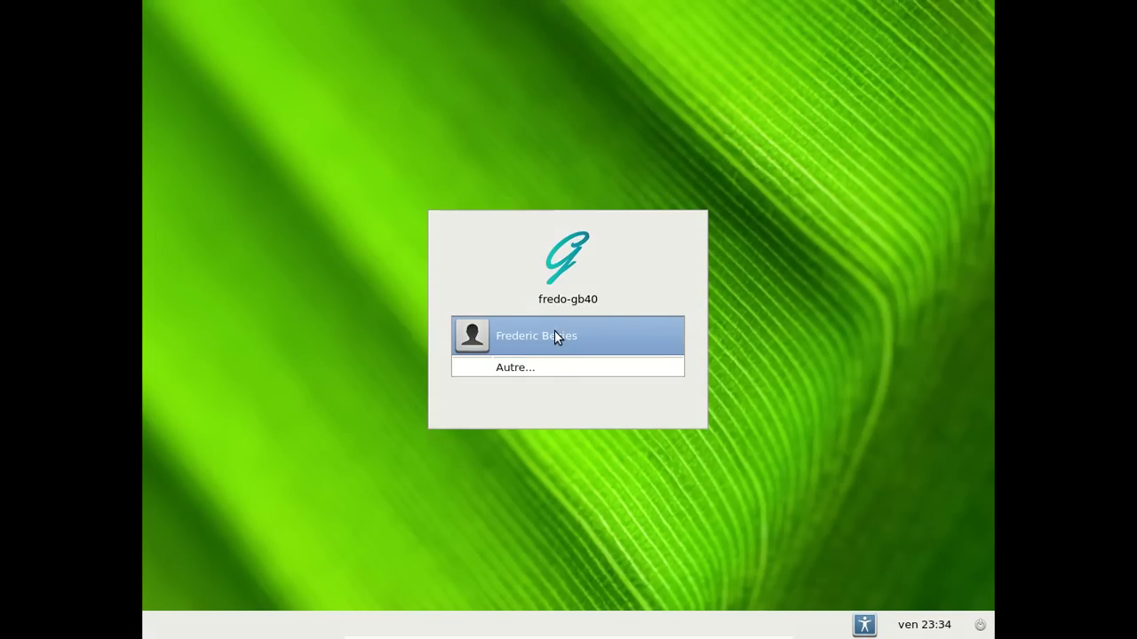
key("Return")
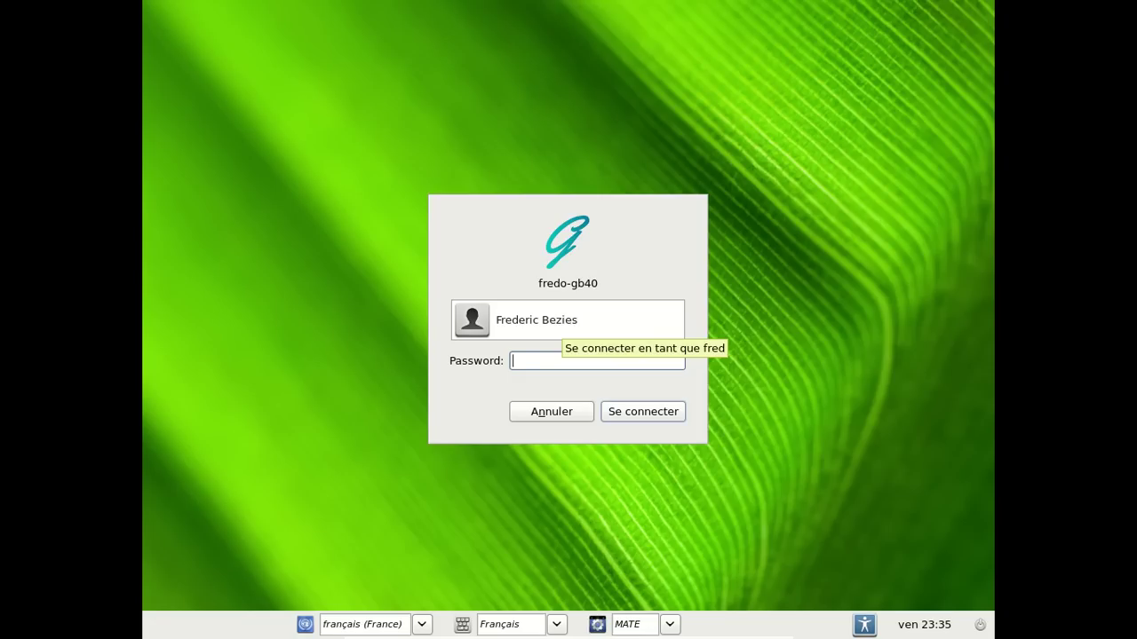
left_click(671, 624)
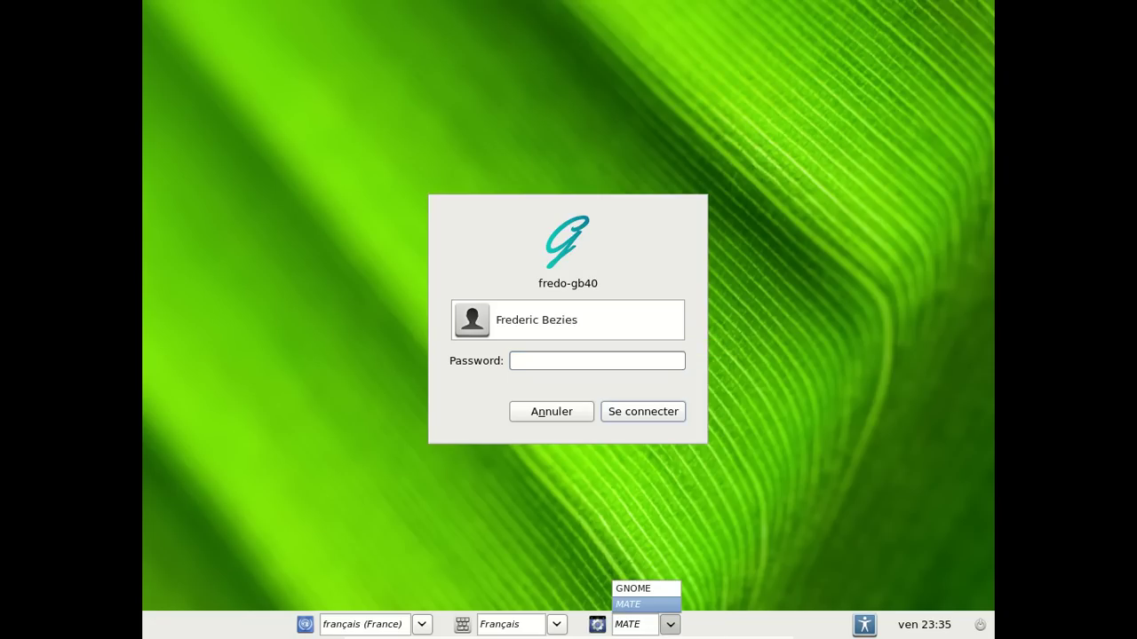
left_click(646, 604)
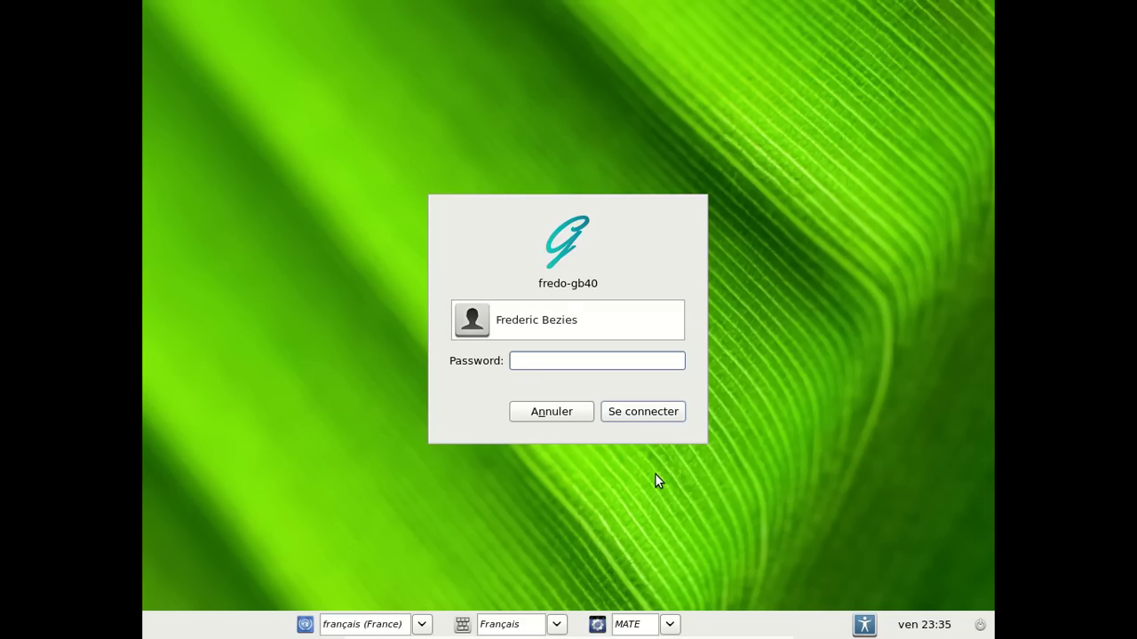
type("●●●●●●●●")
key("Return")
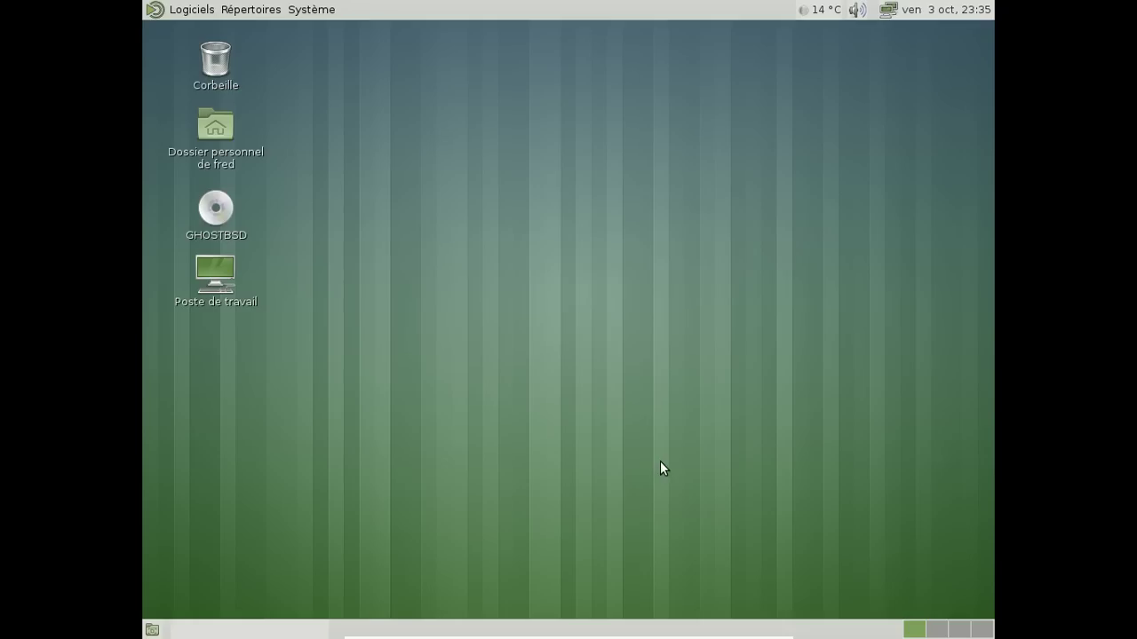
Confirm MATE version 1.8.1 in About MATE, then open the Logiciels menu
left_click(311, 9)
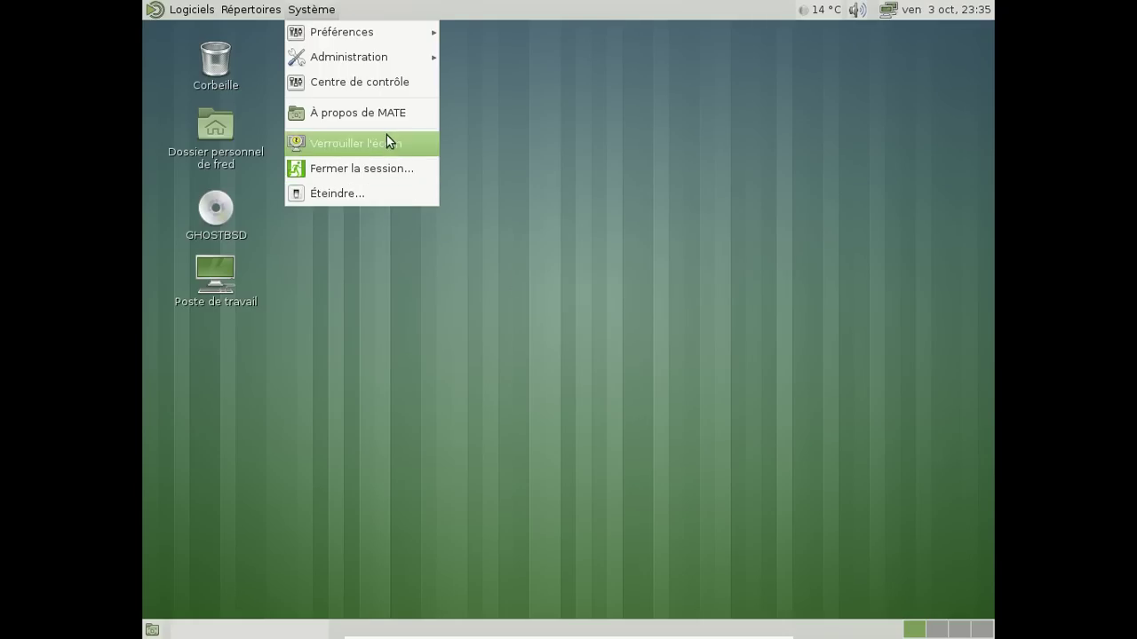
left_click(382, 112)
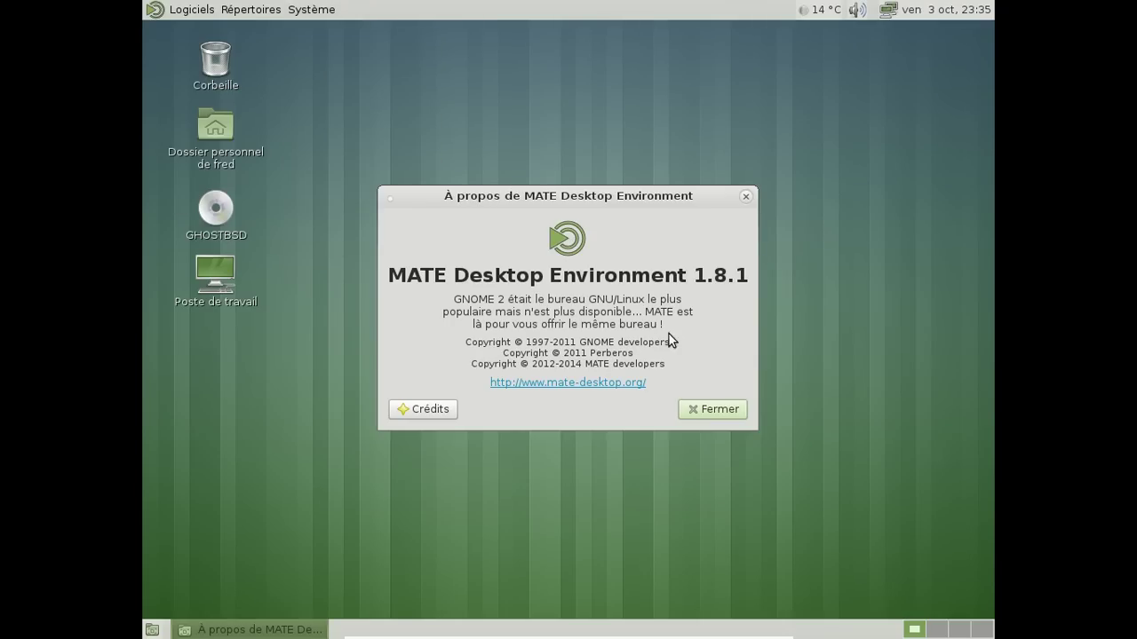
left_click(708, 408)
left_click(211, 9)
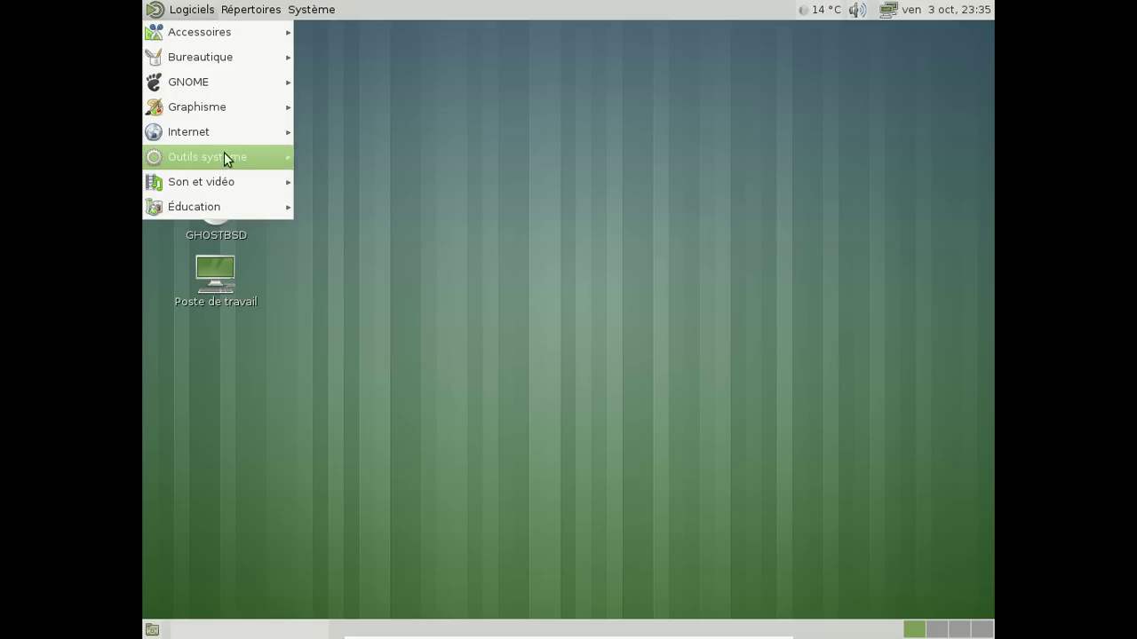
Launch MATE System Monitor, review its Processus, Système and Ressources tabs, then close it
mouse_move(227, 158)
left_click(363, 257)
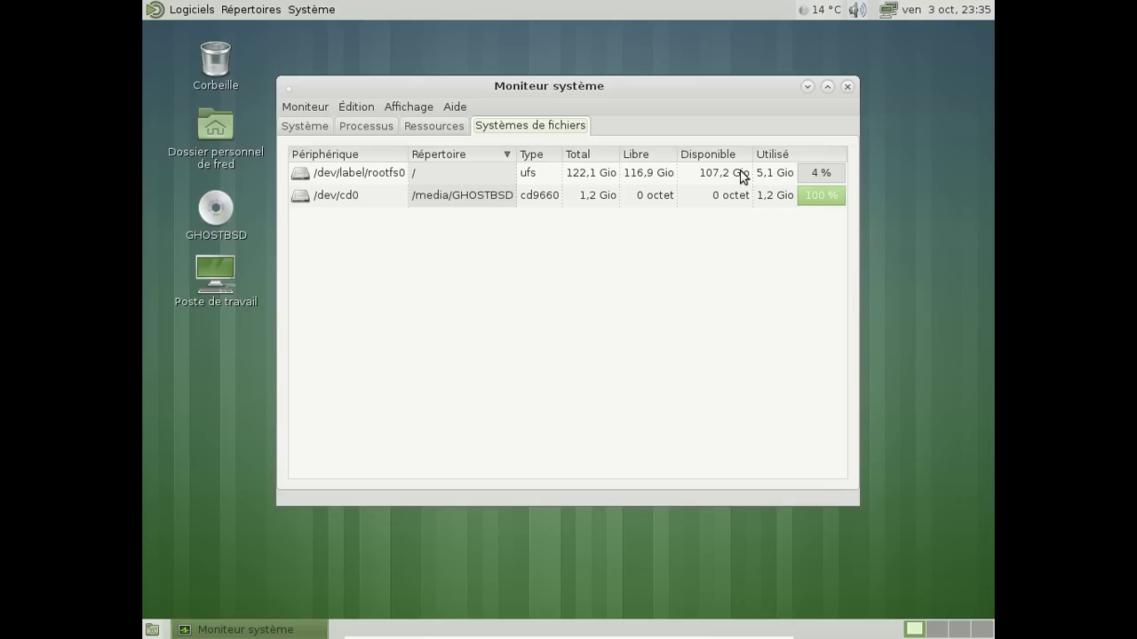
left_click(372, 129)
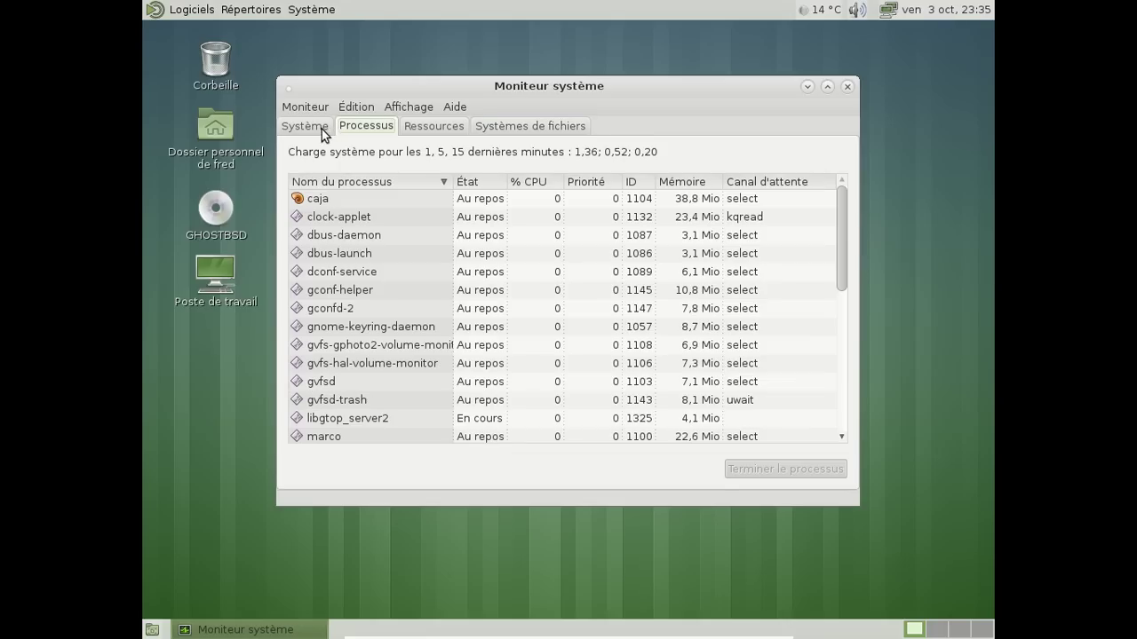
left_click(322, 132)
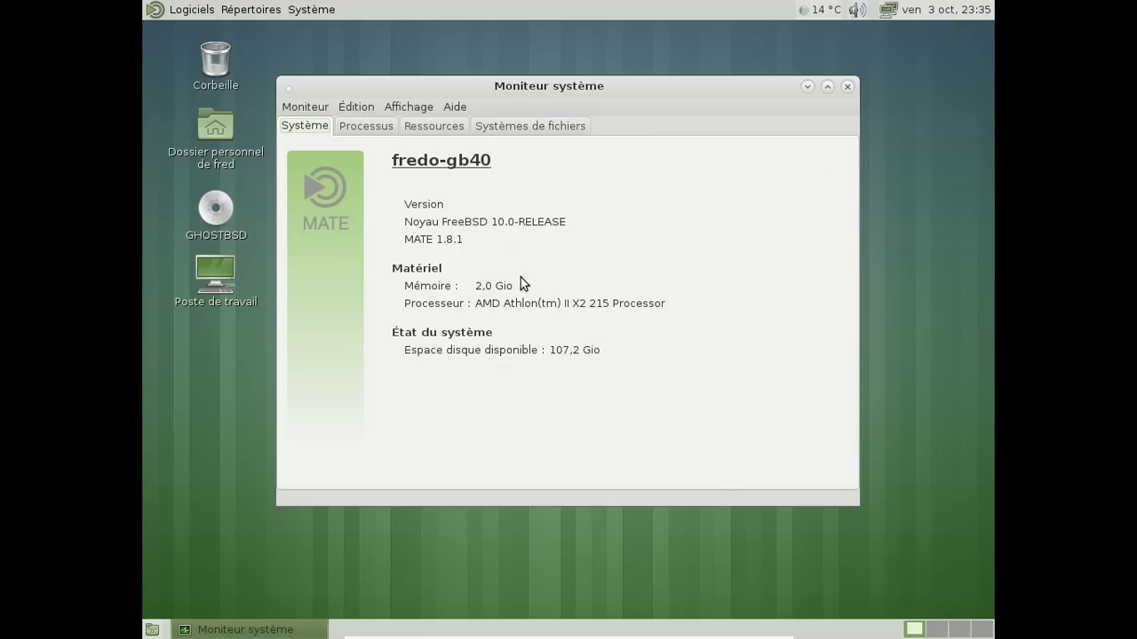
left_click(422, 130)
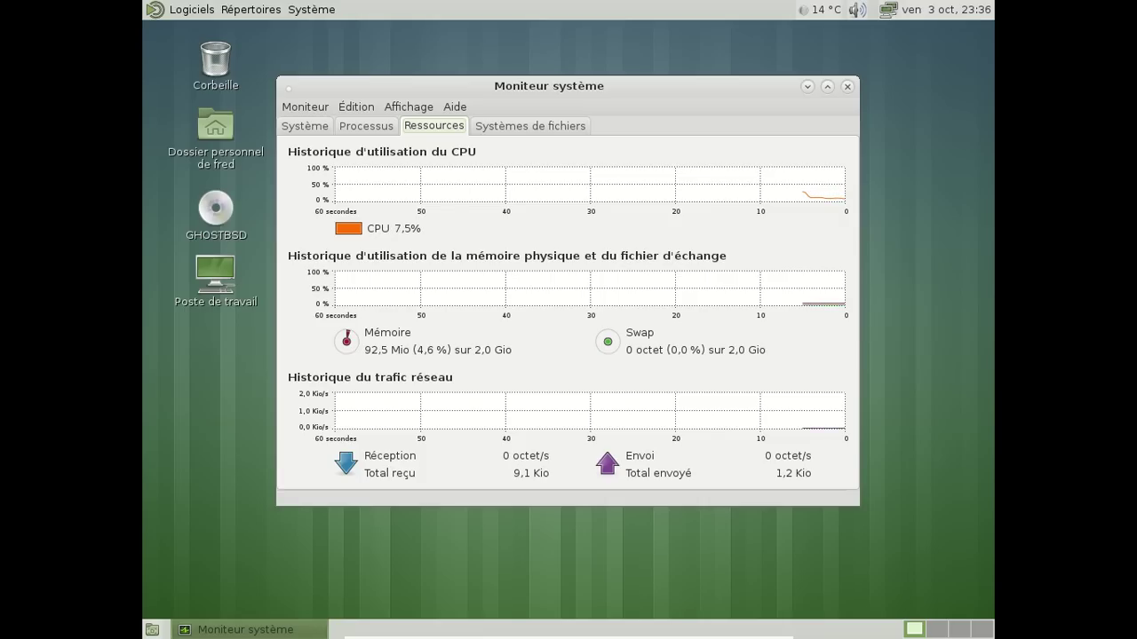
left_click(844, 85)
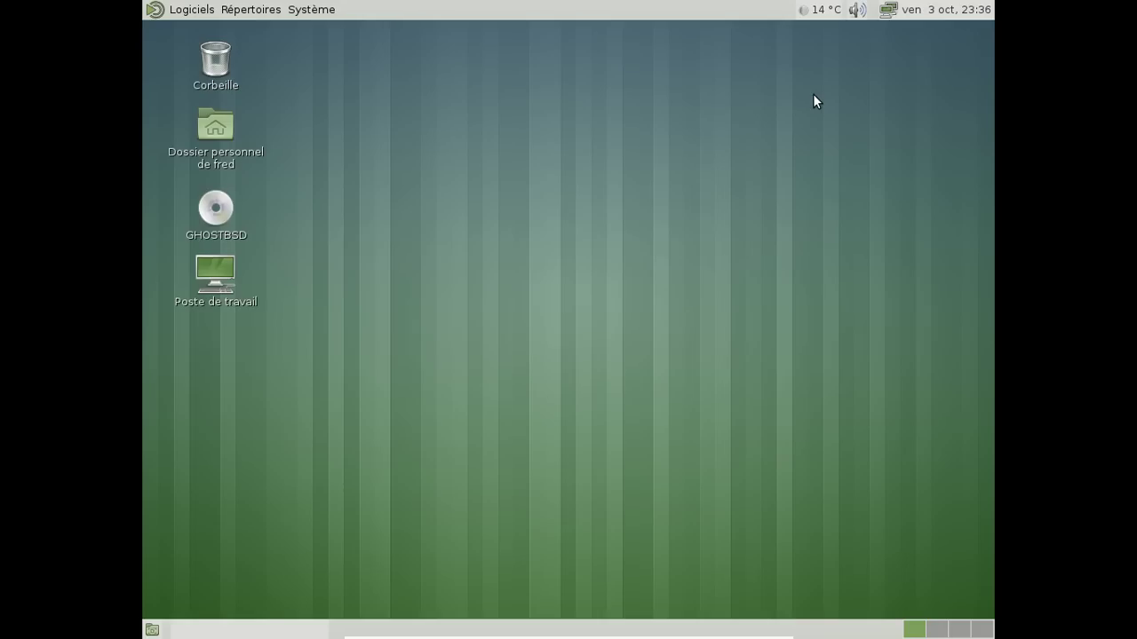
View the October 2014 calendar and the Cazaux weather details from the panel
left_click(985, 7)
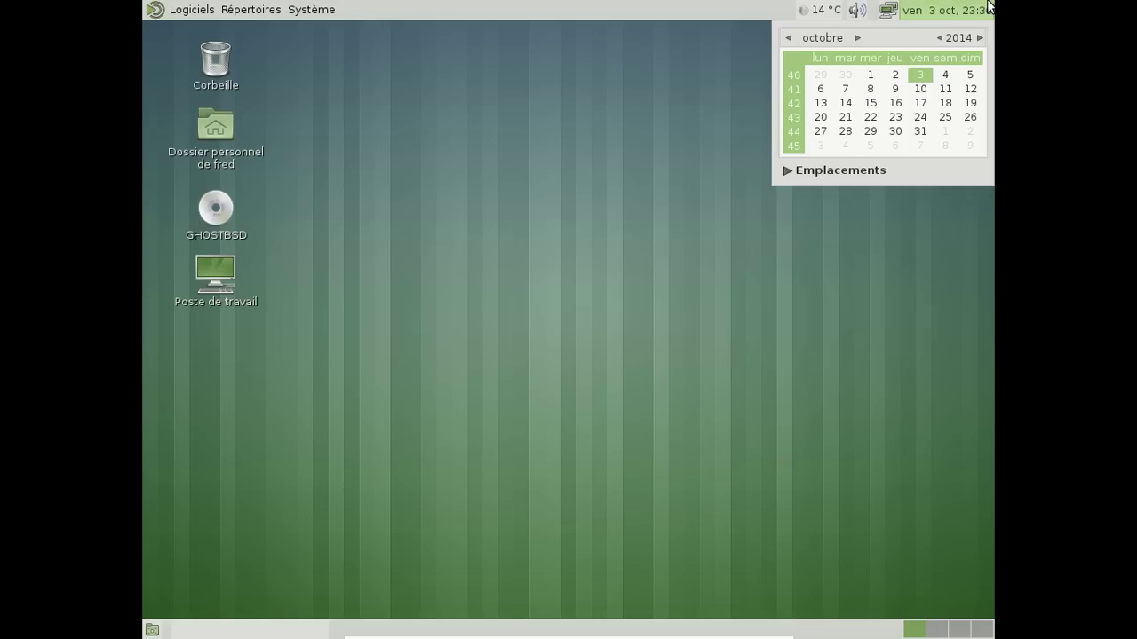
left_click(985, 7)
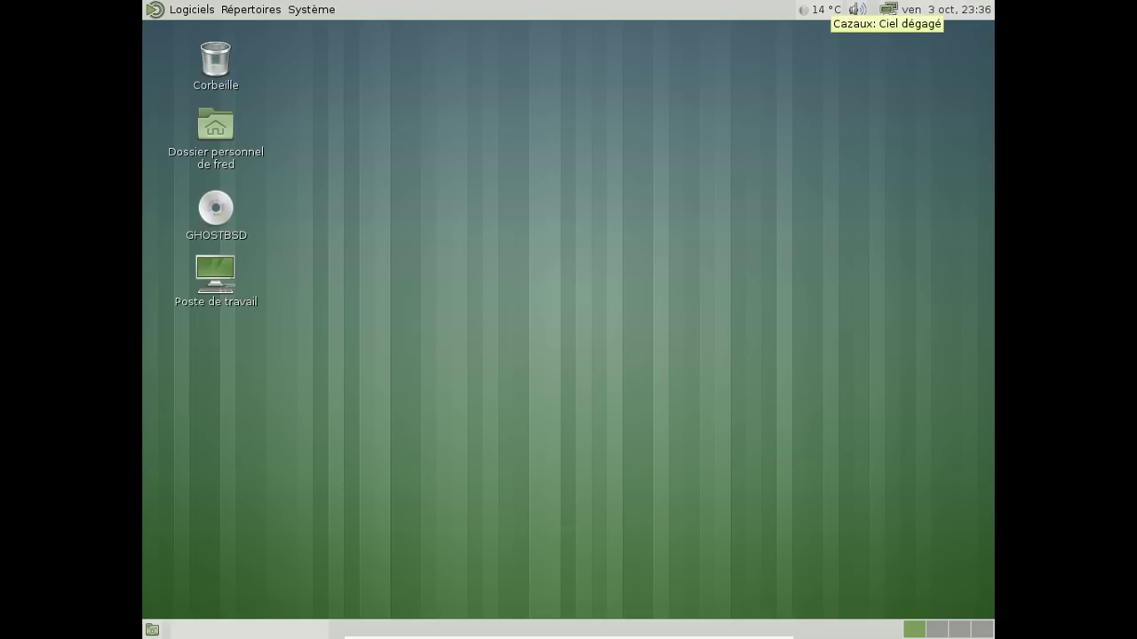
left_click(820, 8)
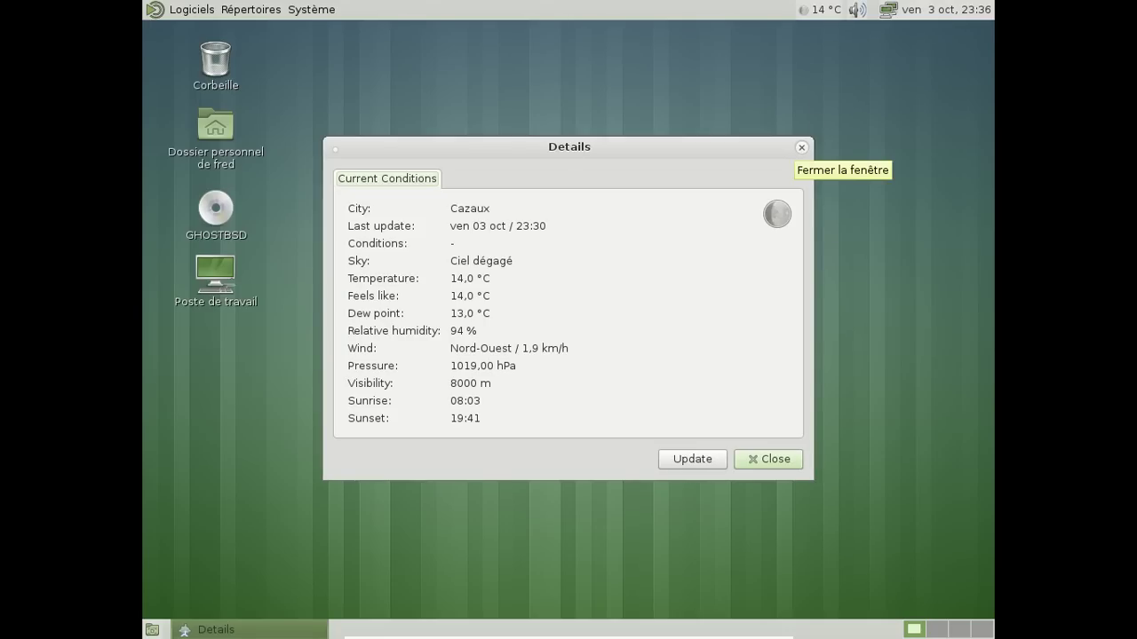
left_click(802, 148)
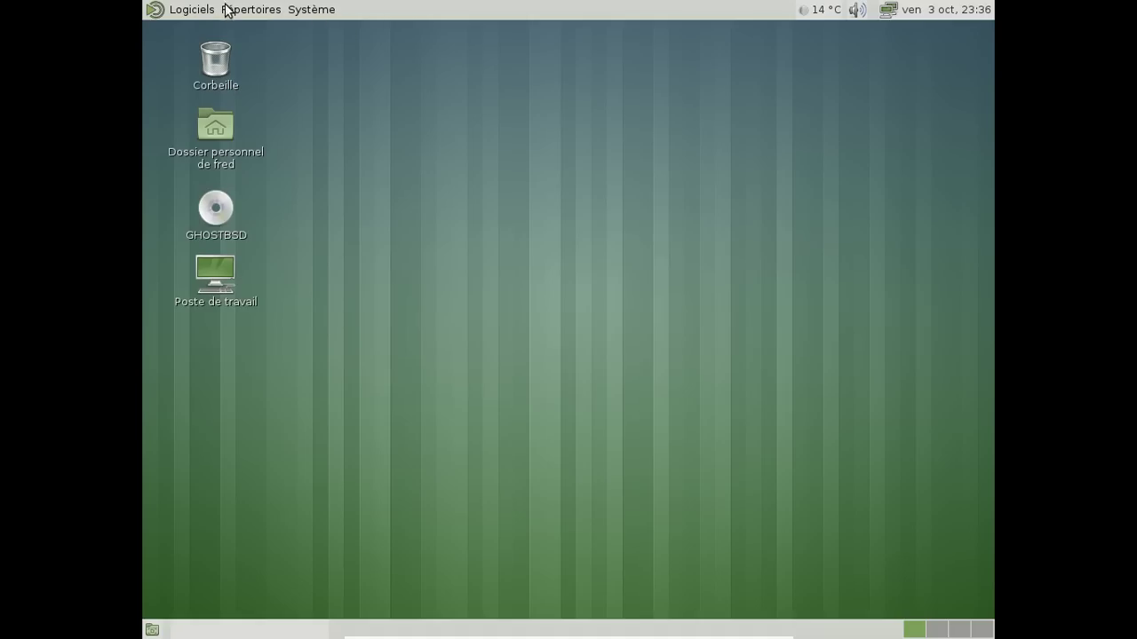
Browse the Répertoires menu, then show the Bureautique office applications submenu
left_click(198, 11)
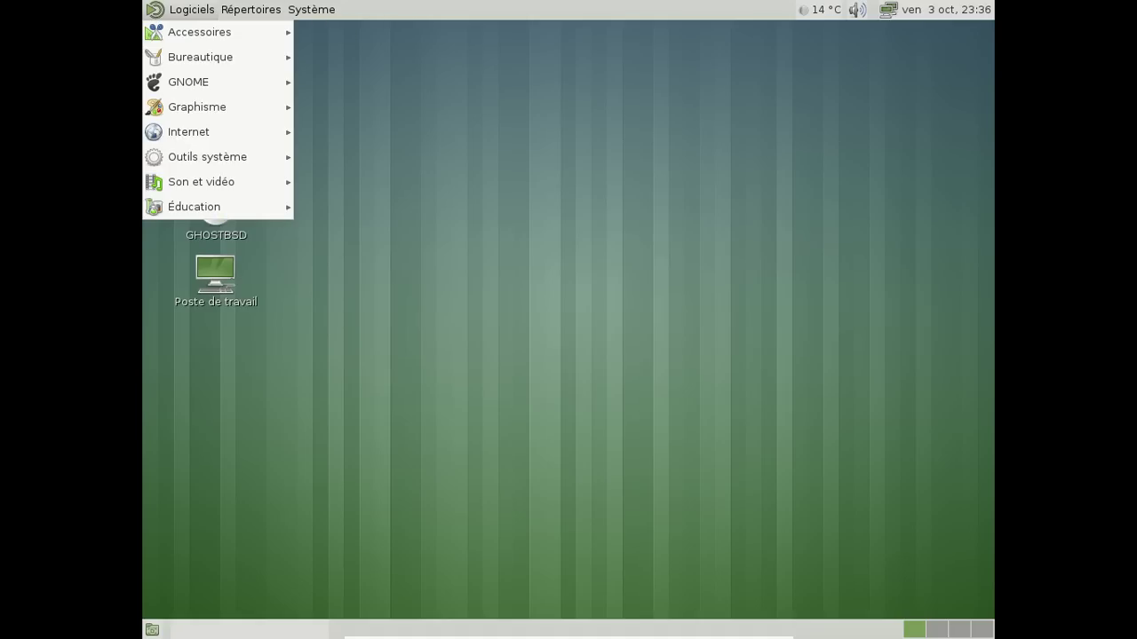
mouse_move(211, 31)
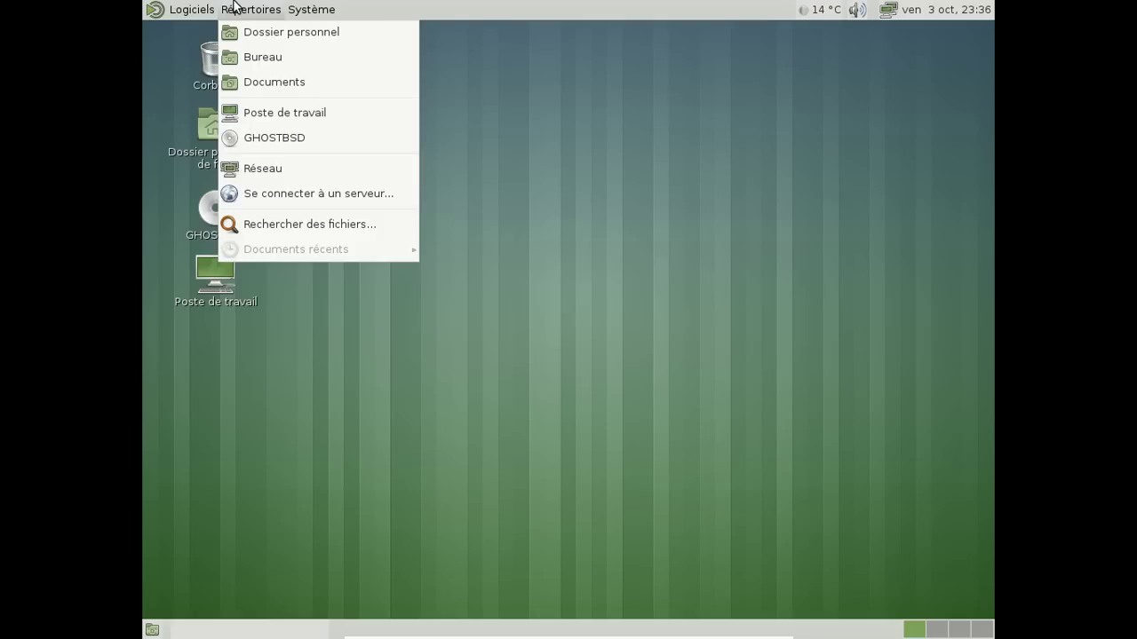
left_click(384, 157)
left_click(192, 10)
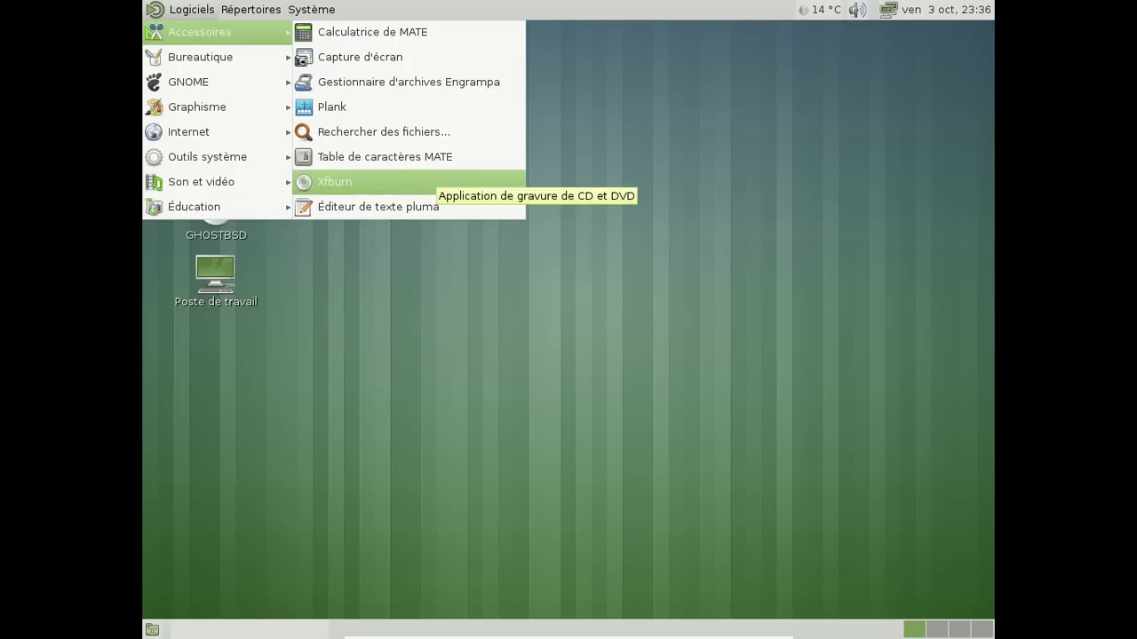
mouse_move(283, 55)
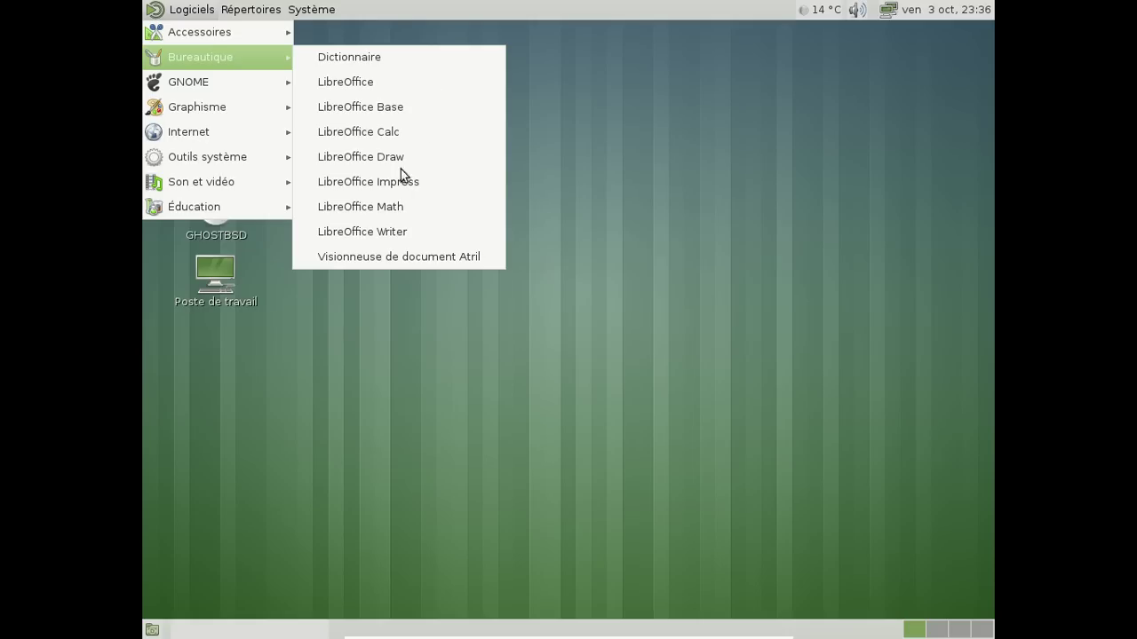
Open LibreOffice Writer, confirm version 4.2.5.2 in its About dialog, and close Writer
left_click(364, 231)
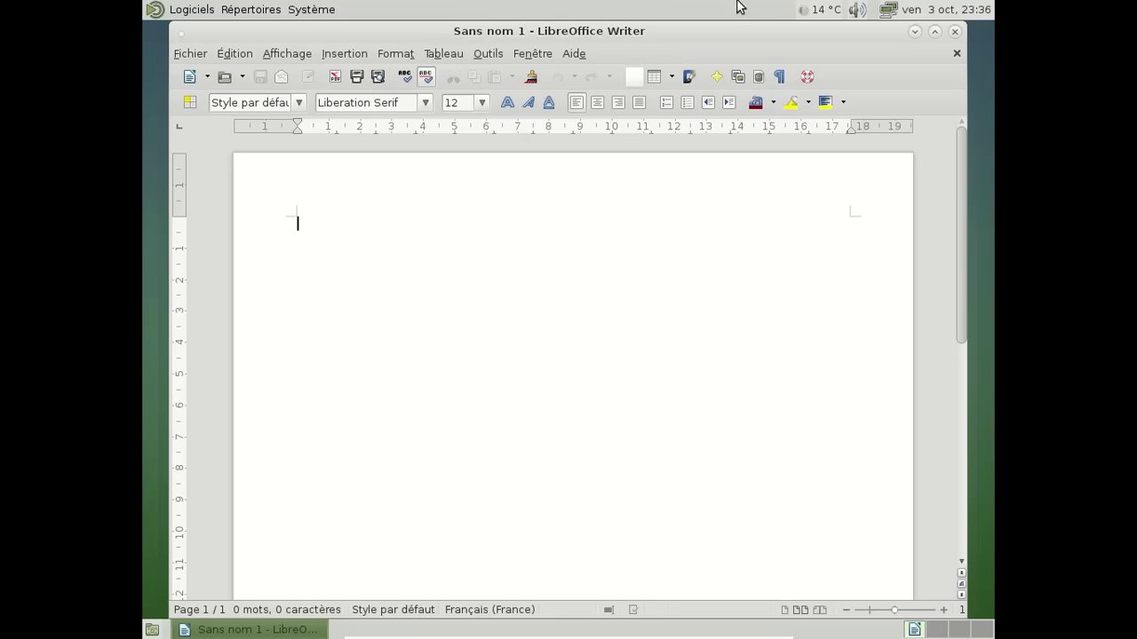
left_click(570, 54)
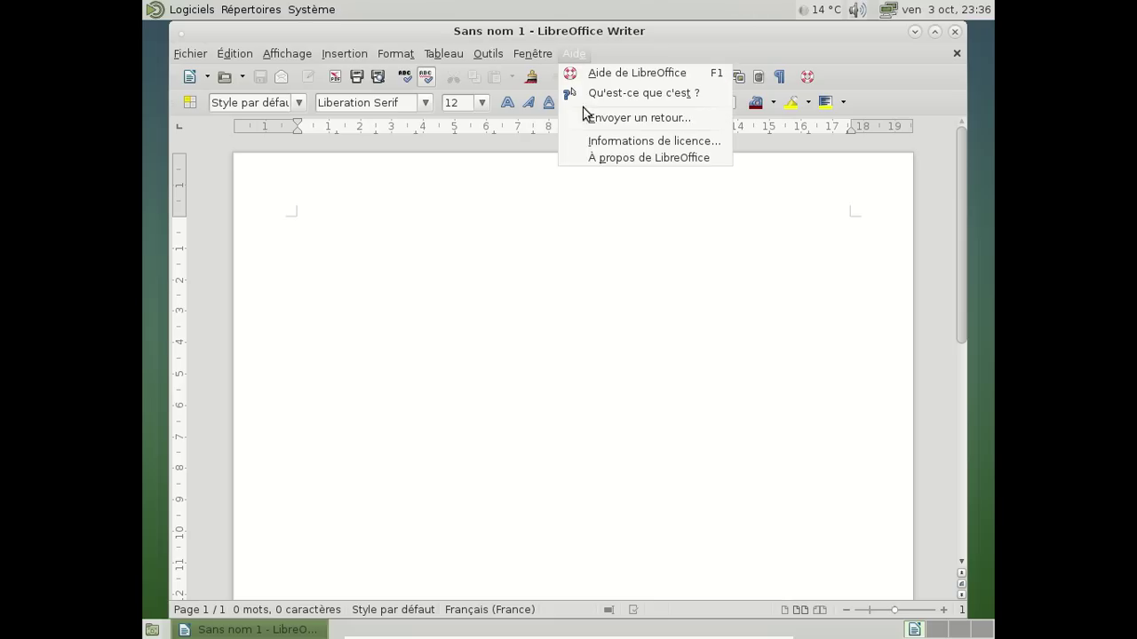
left_click(589, 158)
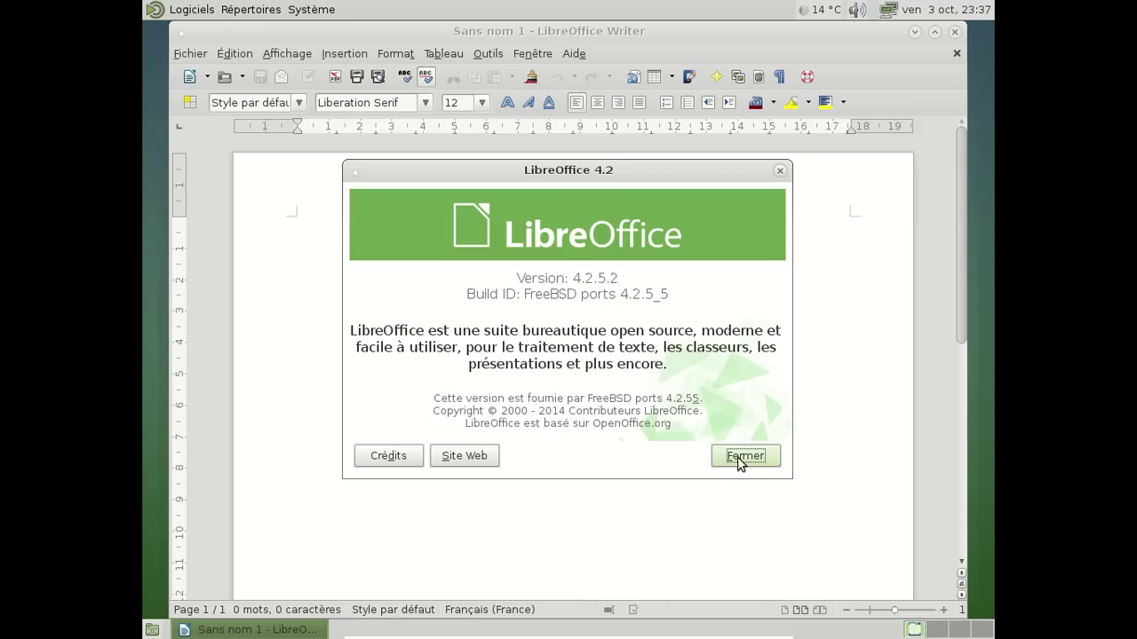
left_click(733, 460)
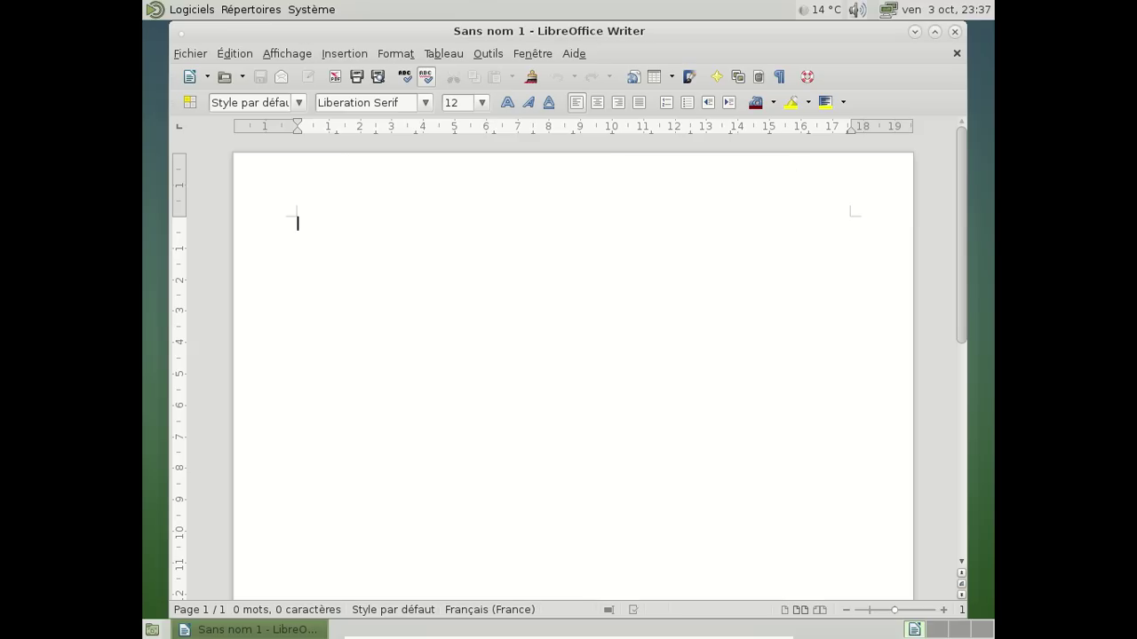
left_click(953, 34)
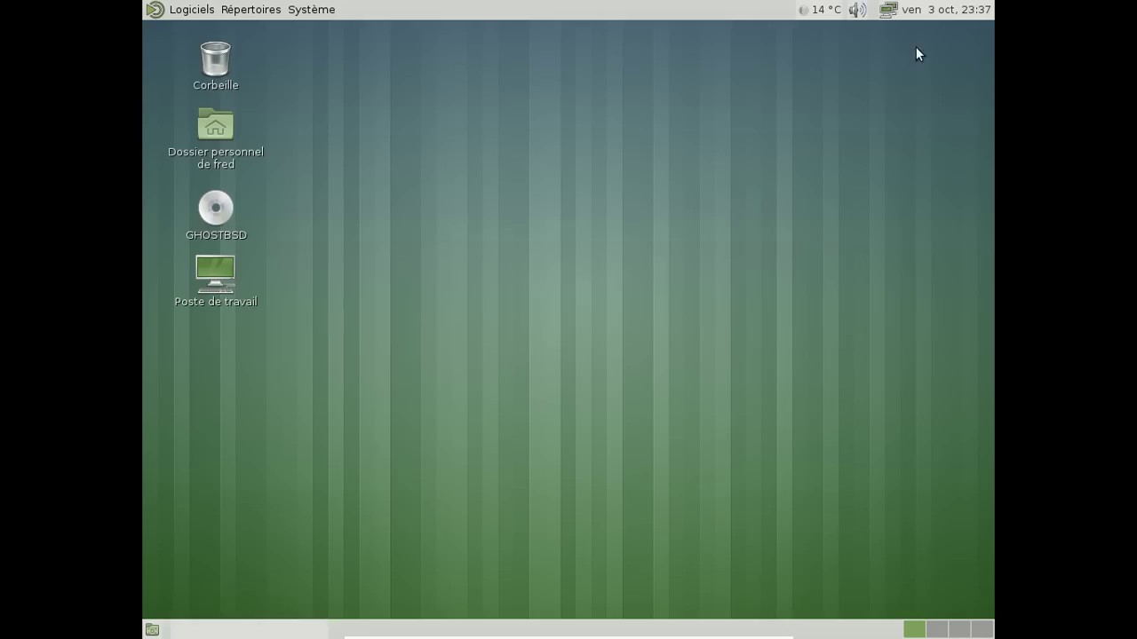
Browse the Outils système and Son et vidéo submenus of the Logiciels menu
left_click(186, 13)
mouse_move(228, 162)
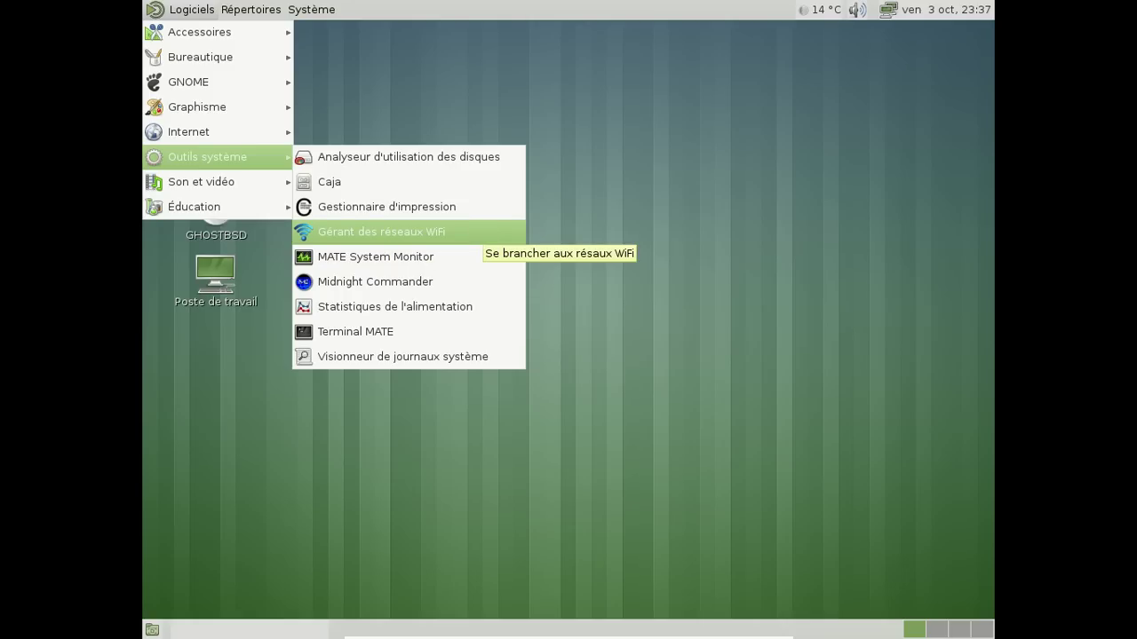
mouse_move(262, 183)
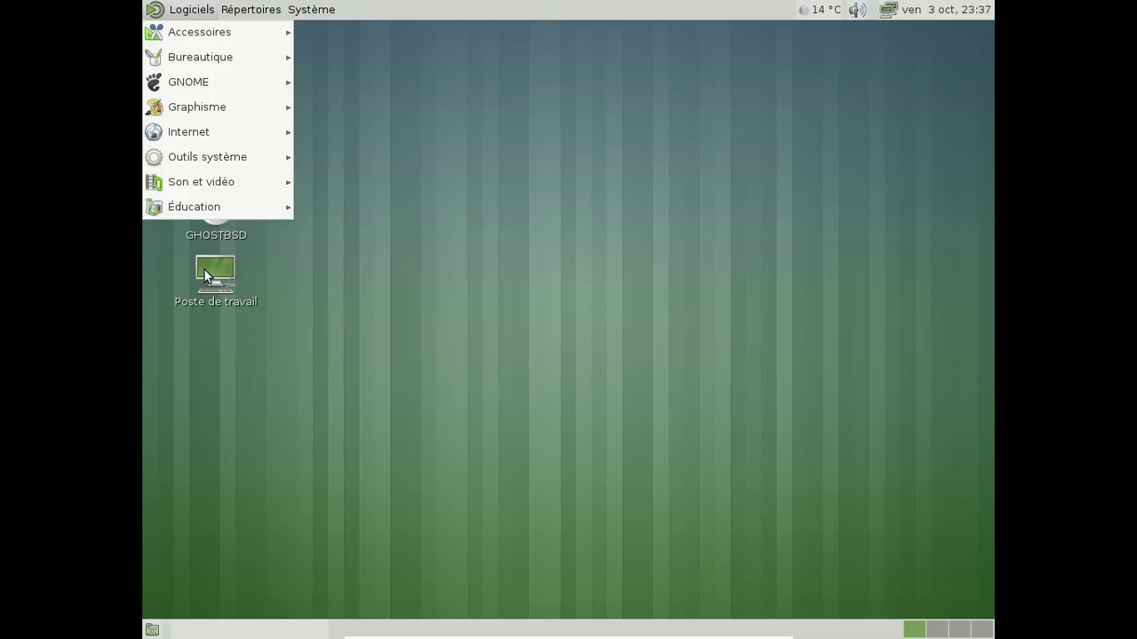
Launch MATE Terminal and run sudo pkg install gimp, entering the password and confirming with y
mouse_move(222, 181)
mouse_move(232, 159)
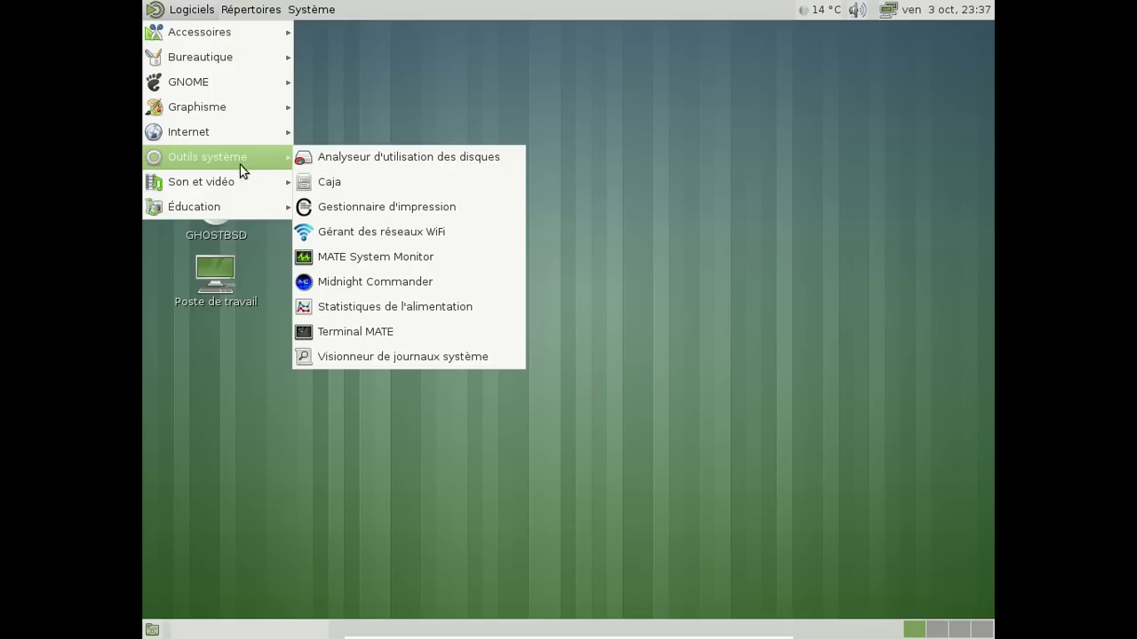
left_click(423, 333)
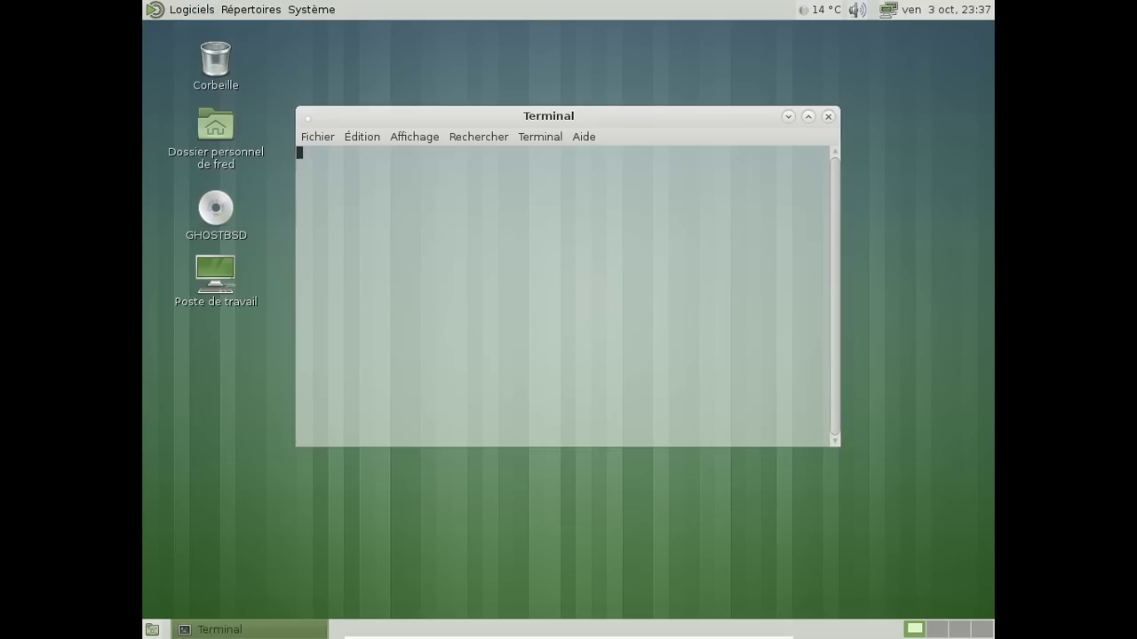
type("sudo")
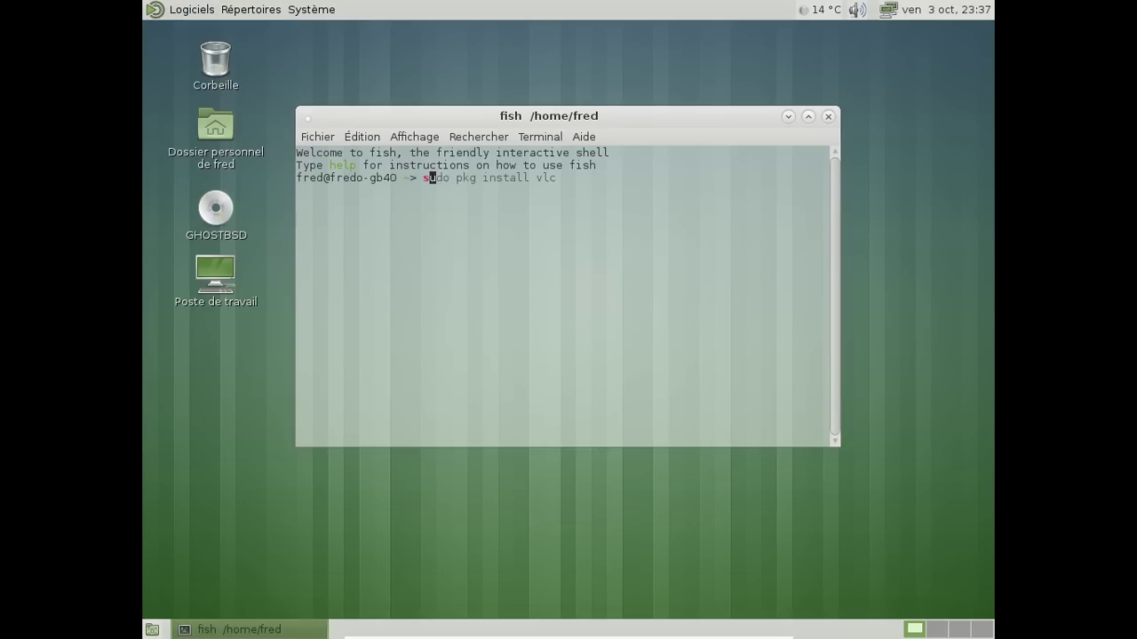
type(" pkg install ")
type("gum")
key("BackSpace")
key("BackSpace")
type("imp")
key("Return")
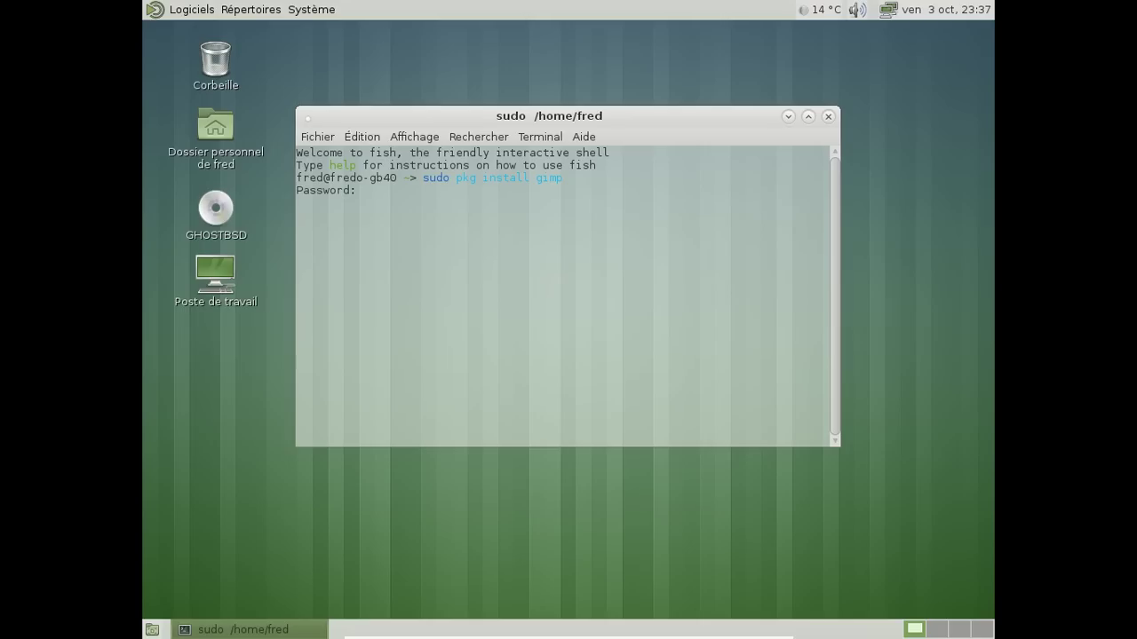
key("Return")
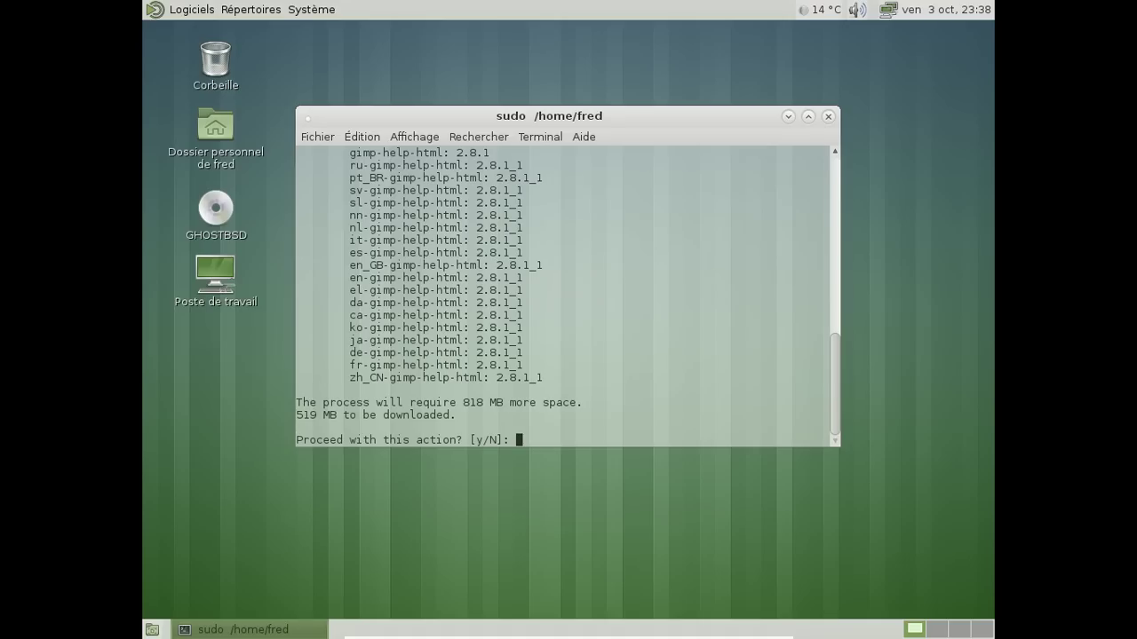
type("y")
key("Return")
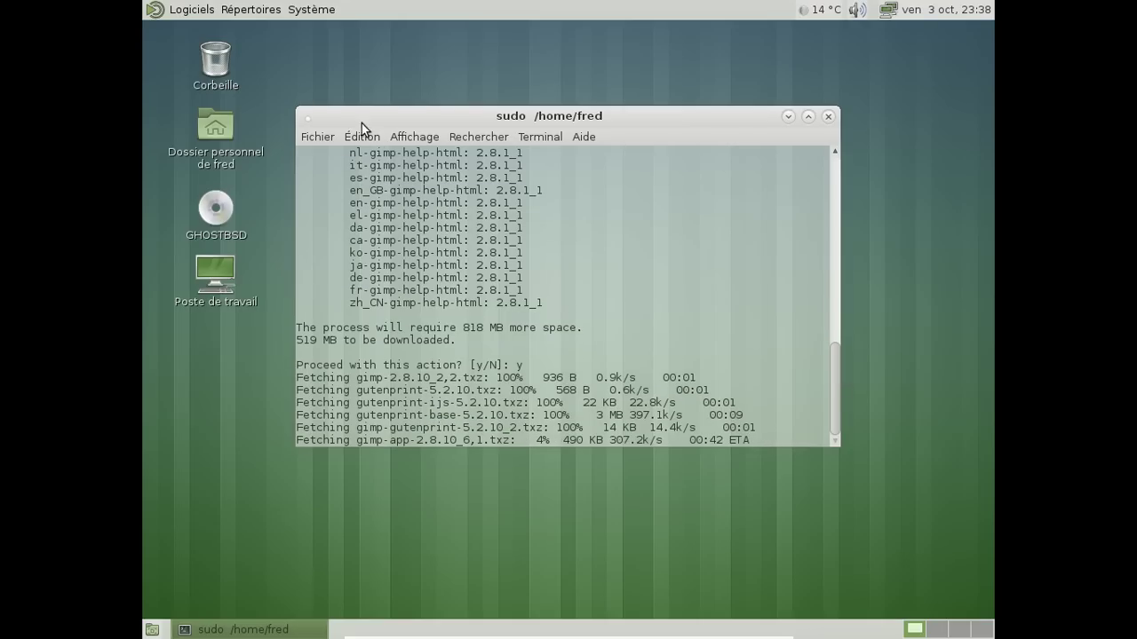
Browse the Logiciels application submenus, then open the home folder from Répertoires
left_click(191, 9)
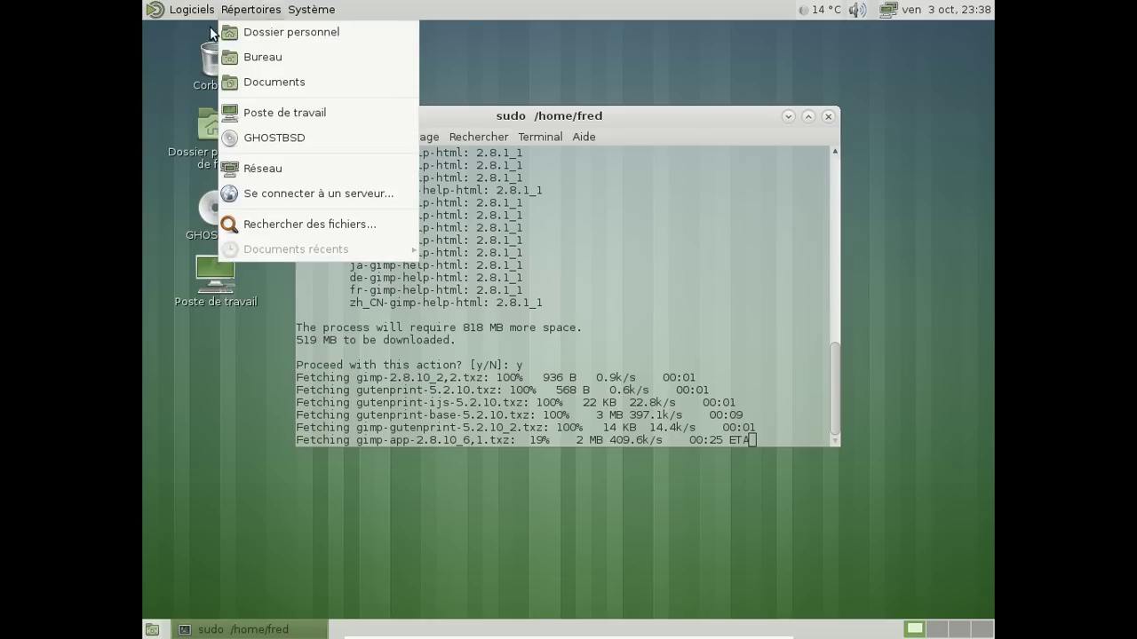
mouse_move(203, 84)
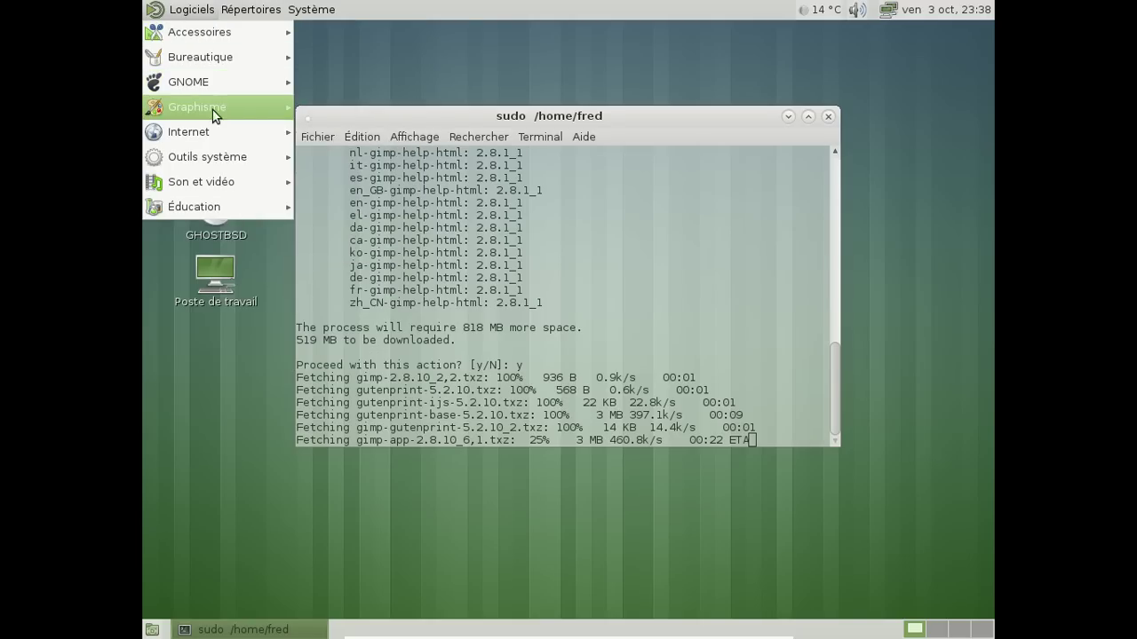
mouse_move(355, 82)
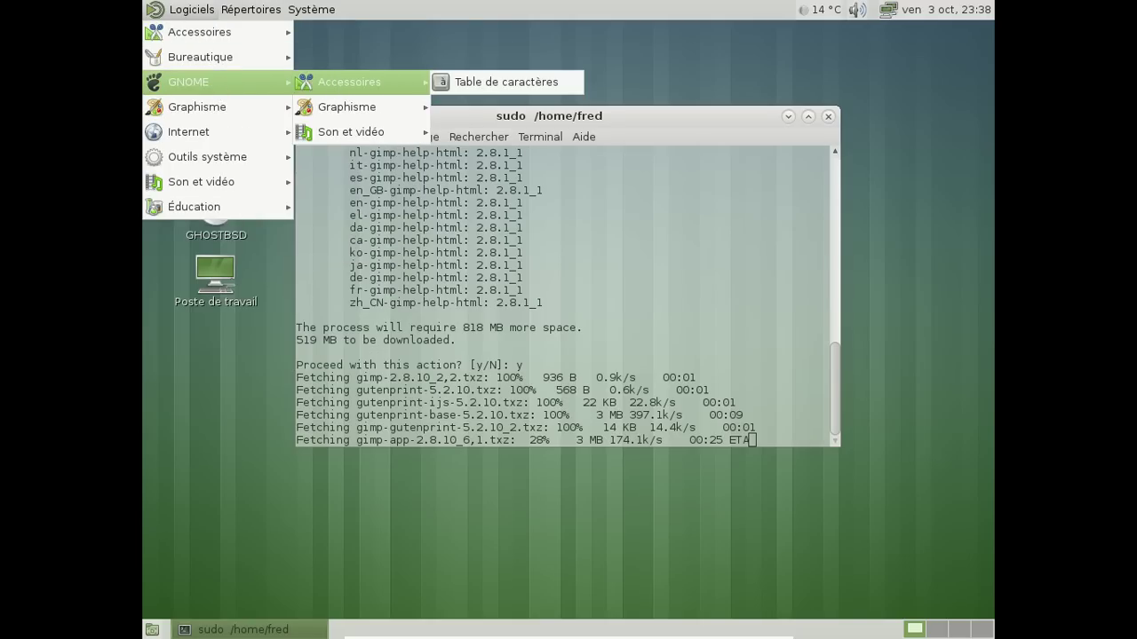
mouse_move(352, 104)
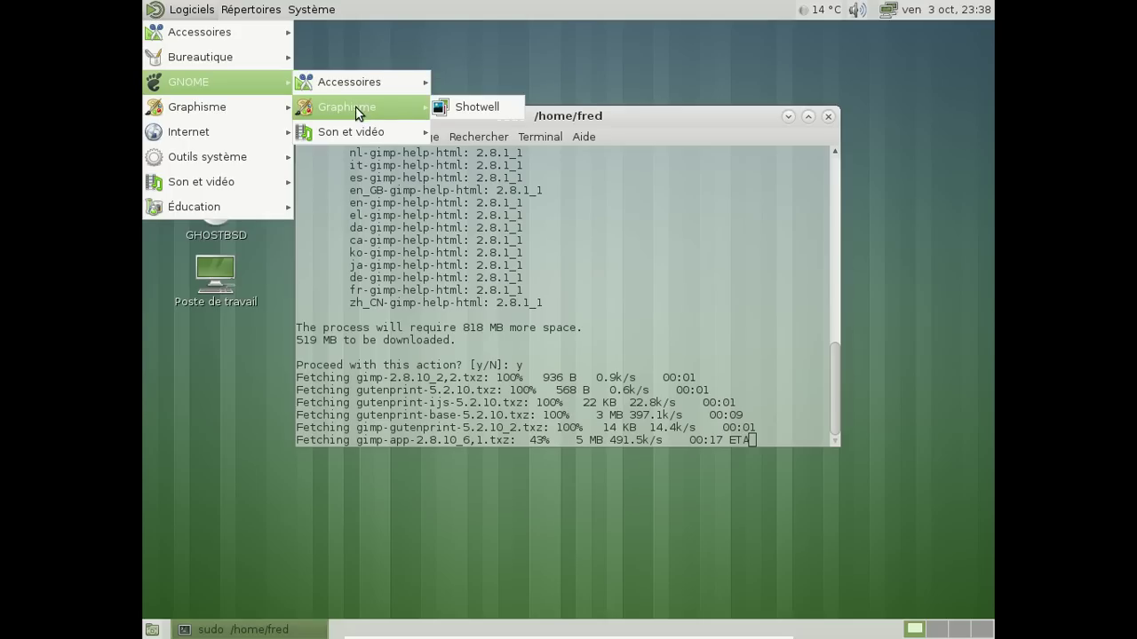
mouse_move(355, 131)
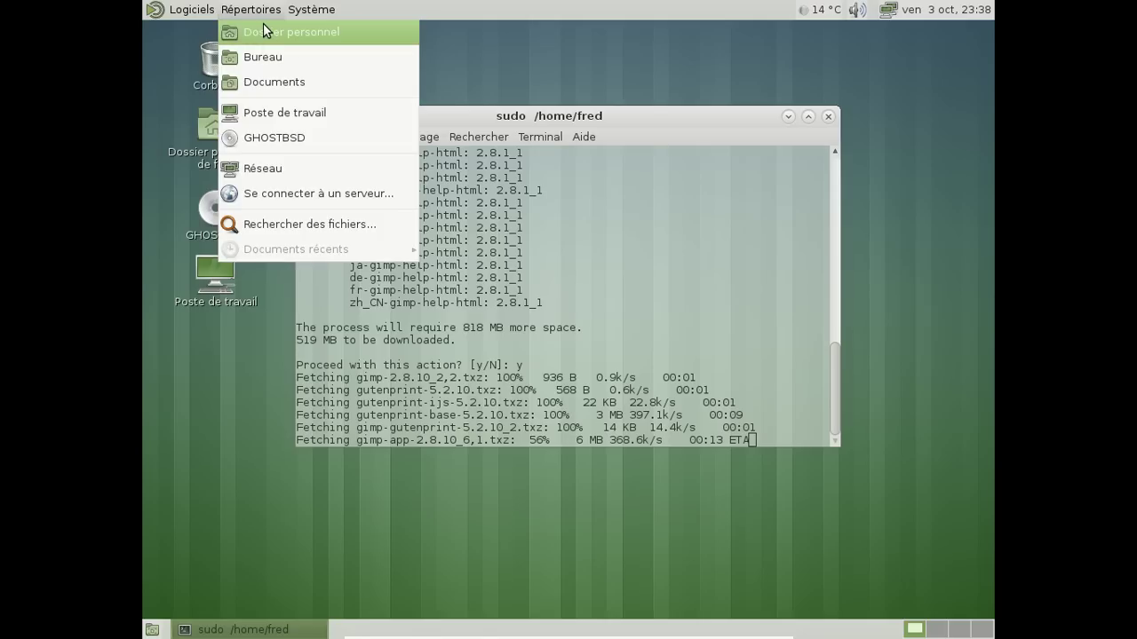
left_click(268, 30)
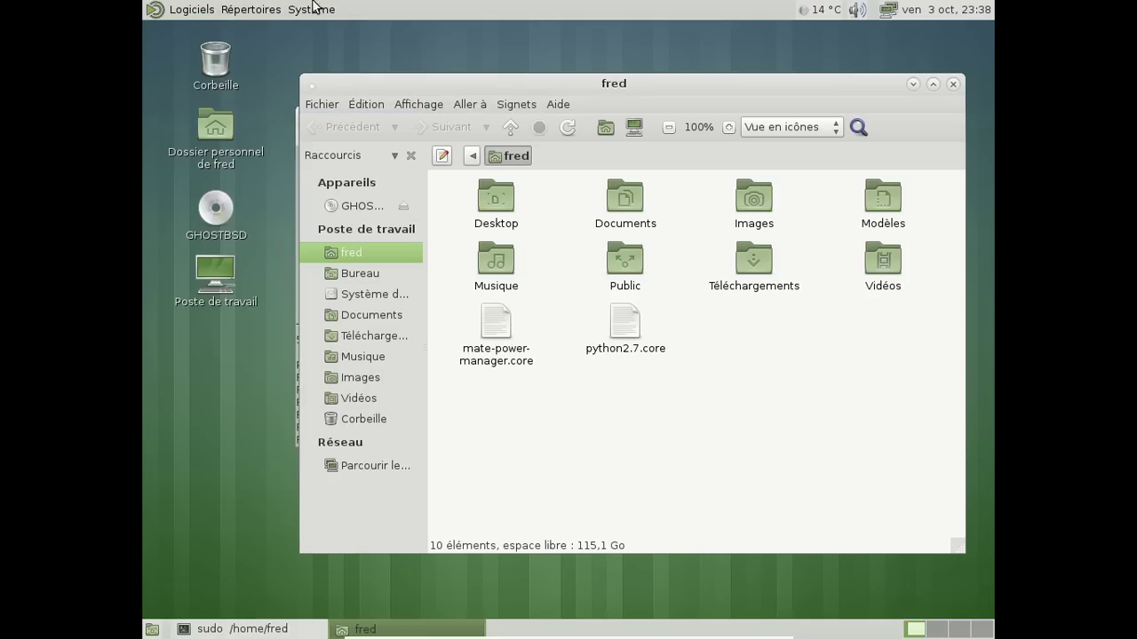
Delete the two .core files from the home folder and close the Caja window
left_click_drag(672, 332, 527, 371)
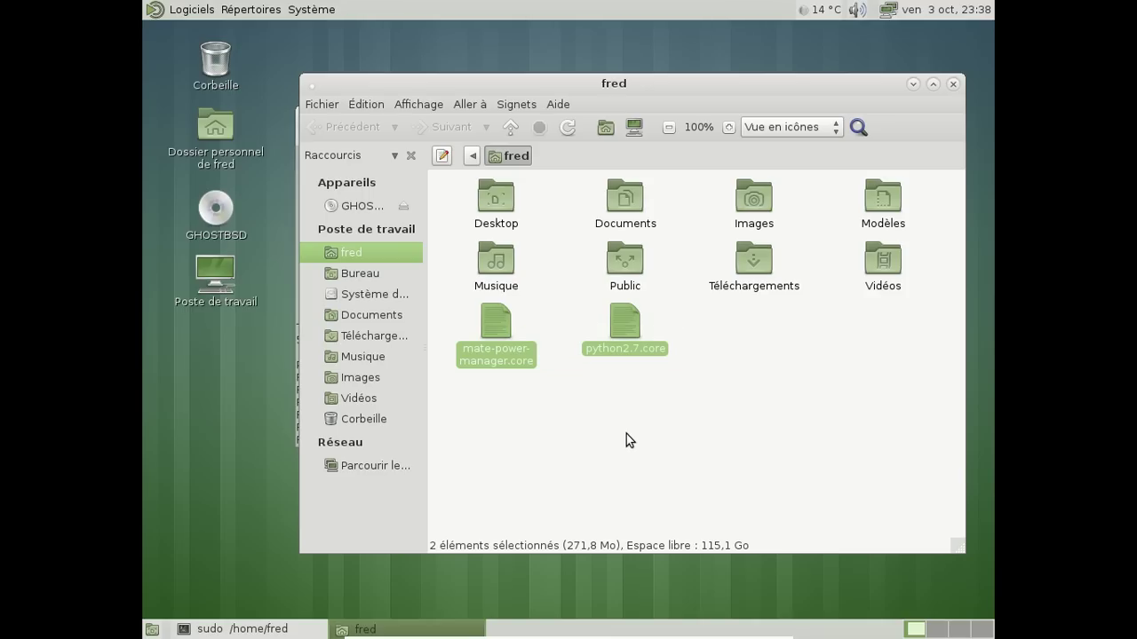
key("Delete")
key("Return")
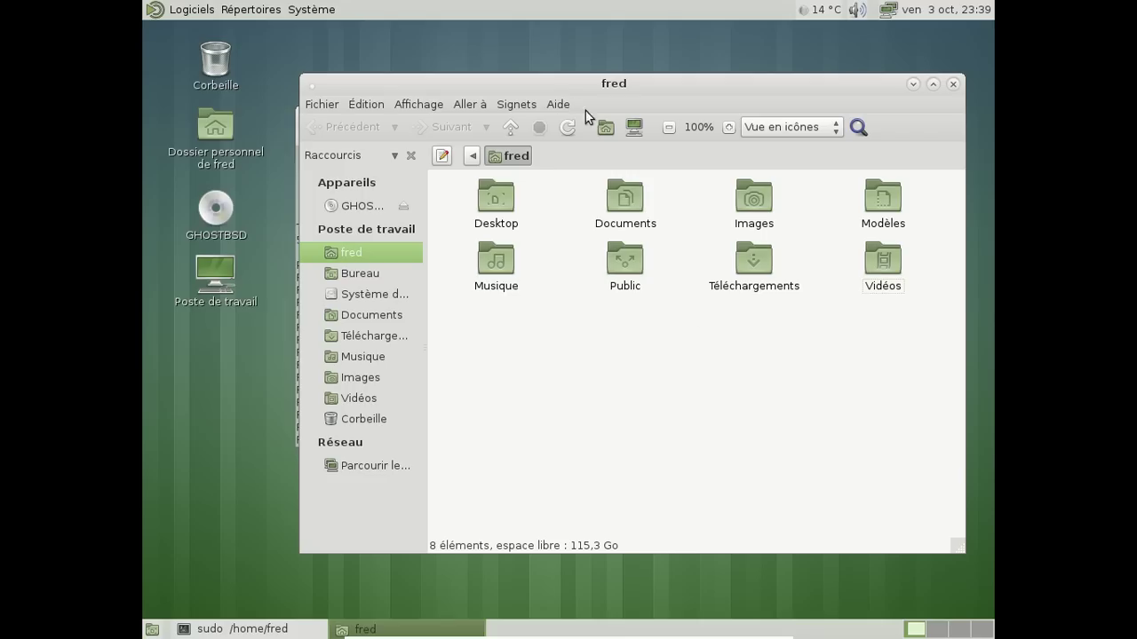
left_click(953, 83)
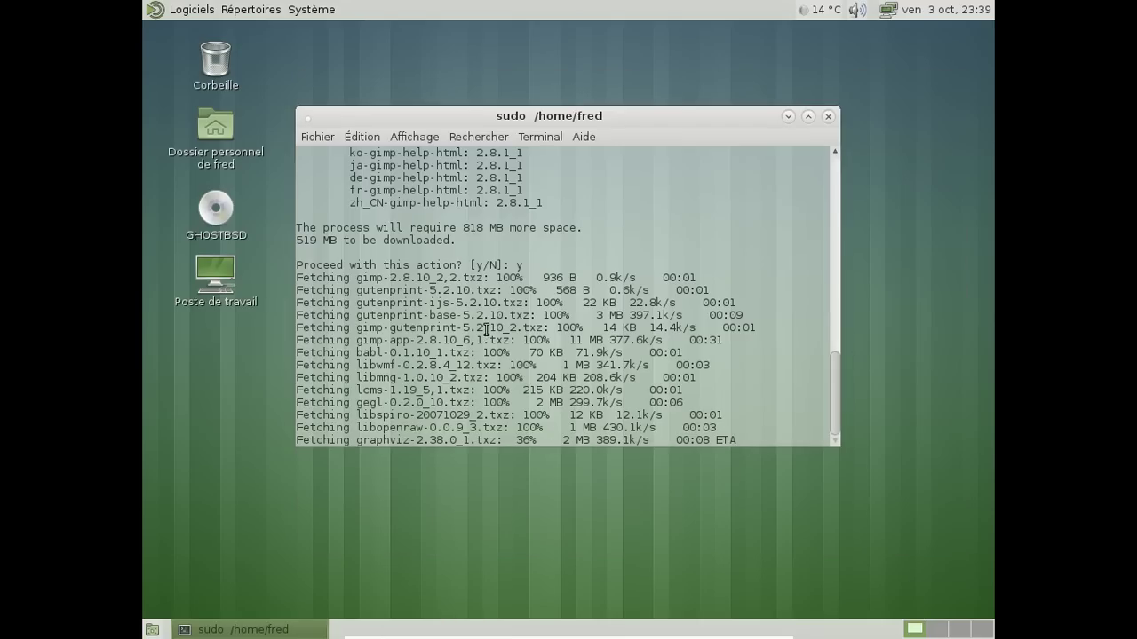
Move the terminal aside and launch Exaile from Son et vidéo
left_click_drag(557, 123, 613, 104)
left_click(189, 9)
mouse_move(195, 181)
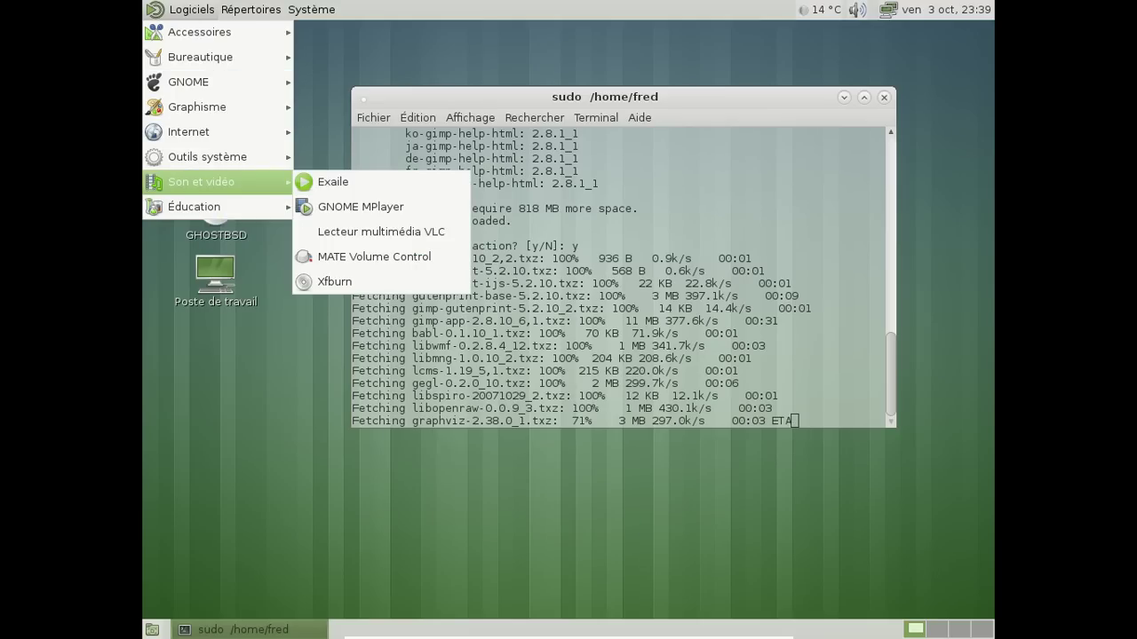
left_click(431, 182)
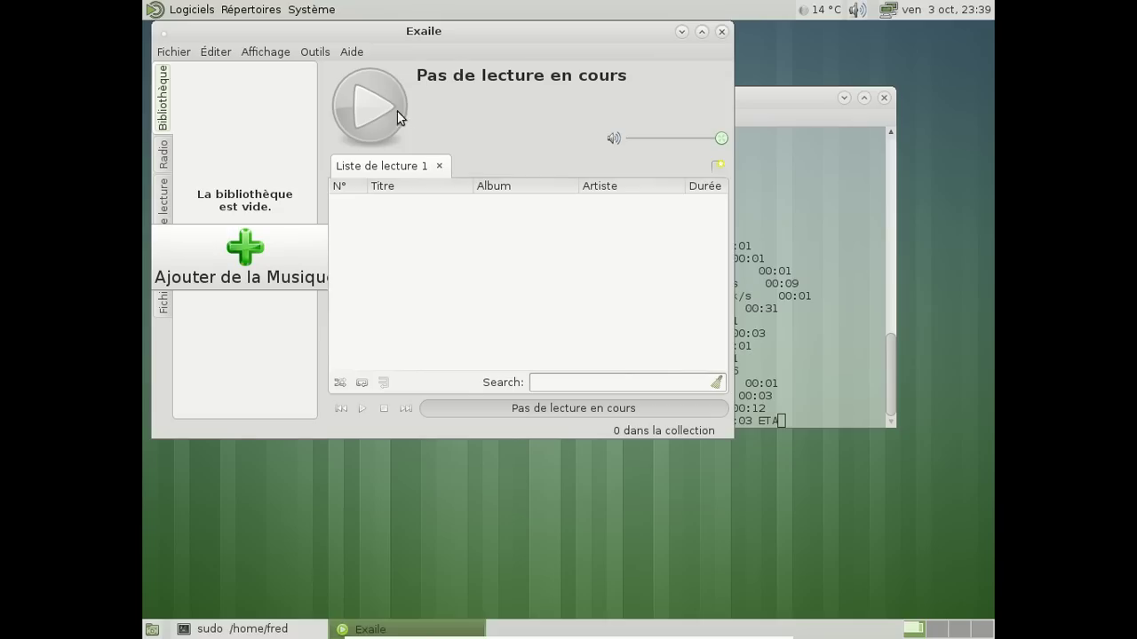
View Exaile's About information, close Exaile, and reopen the Son et vidéo menu
left_click(352, 51)
left_click(368, 75)
left_click(523, 409)
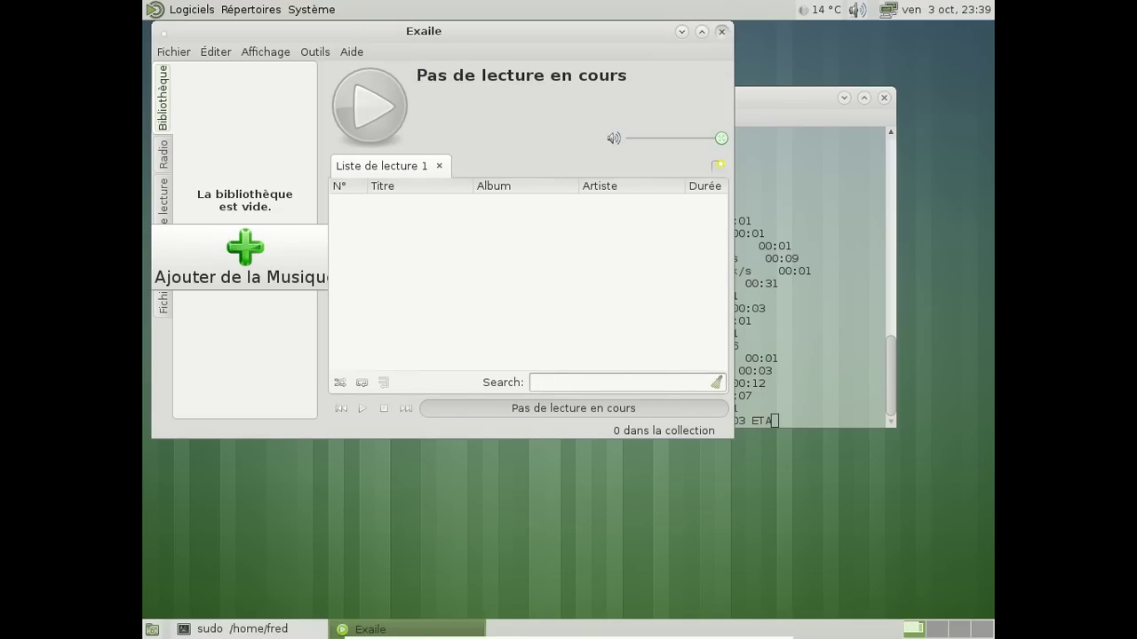
left_click(722, 31)
left_click(162, 9)
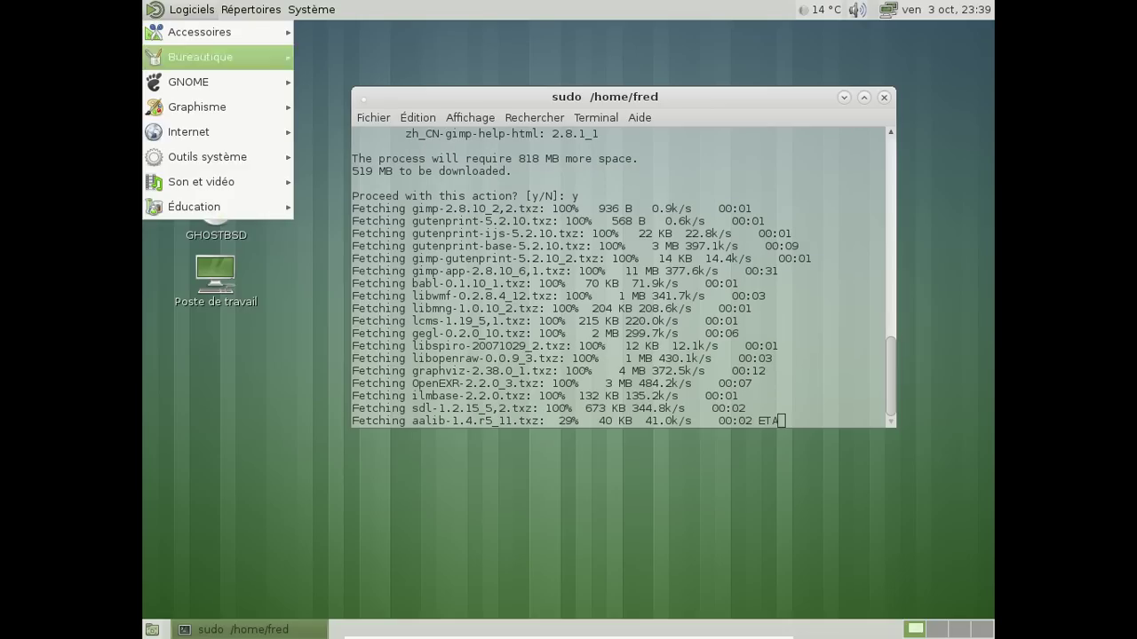
mouse_move(203, 157)
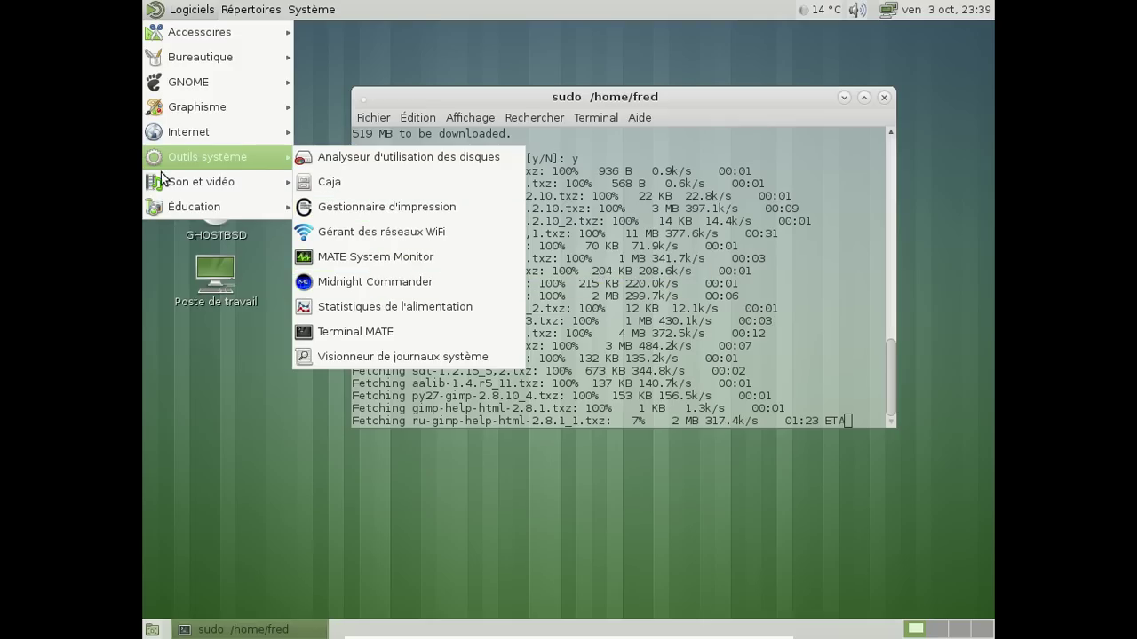
Launch VLC media player, confirm version 2.1.5 Rincewind in its About dialog, then close VLC
mouse_move(182, 188)
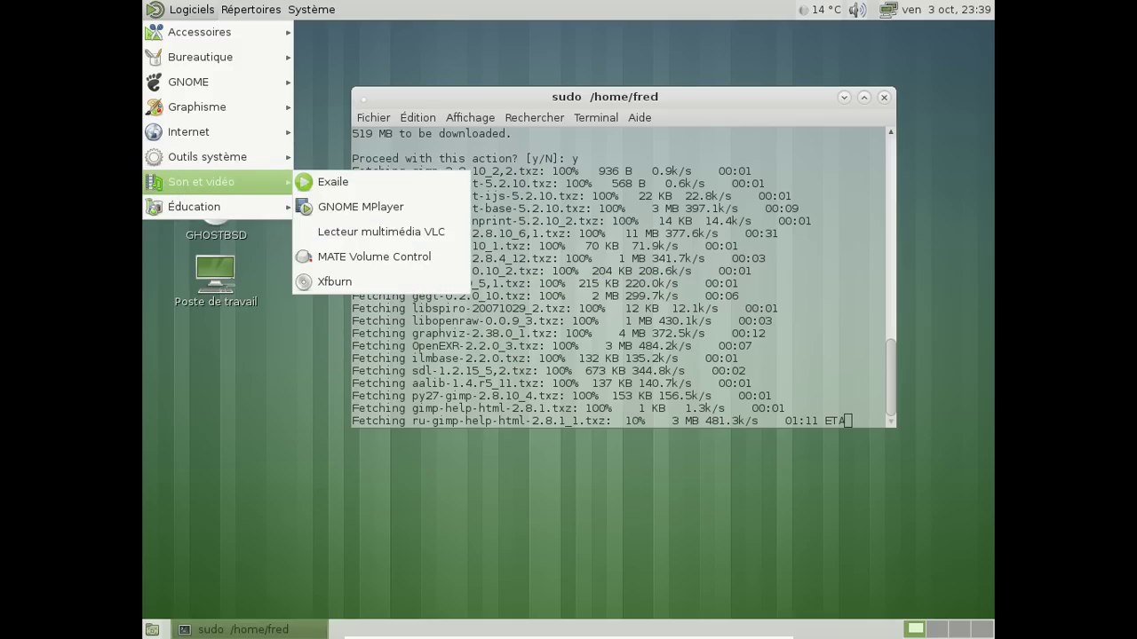
left_click(338, 233)
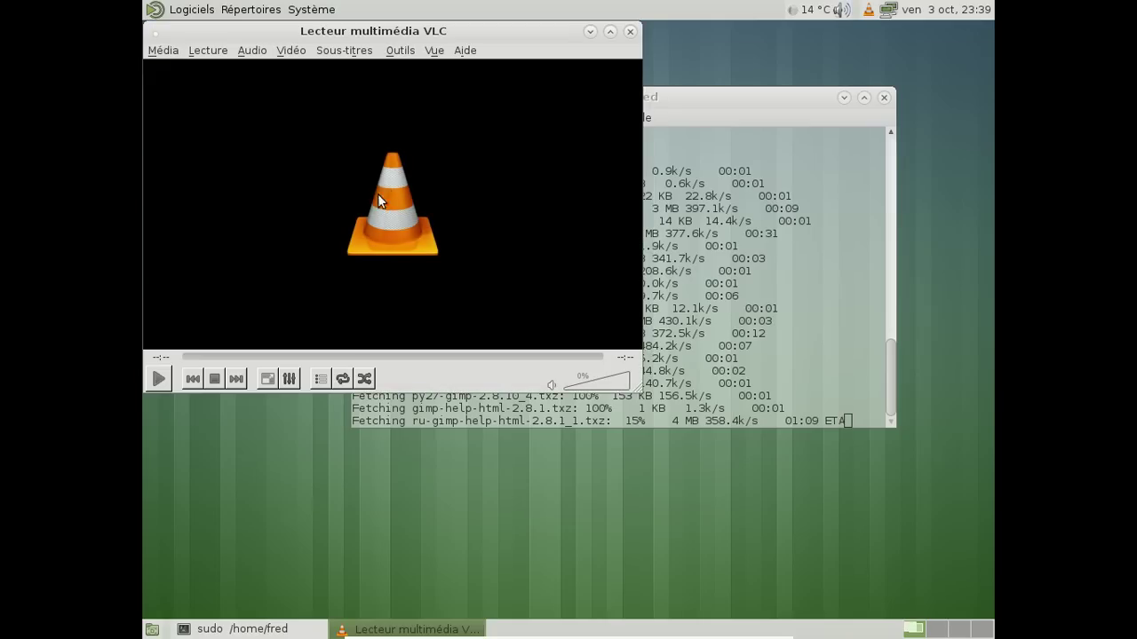
left_click(465, 50)
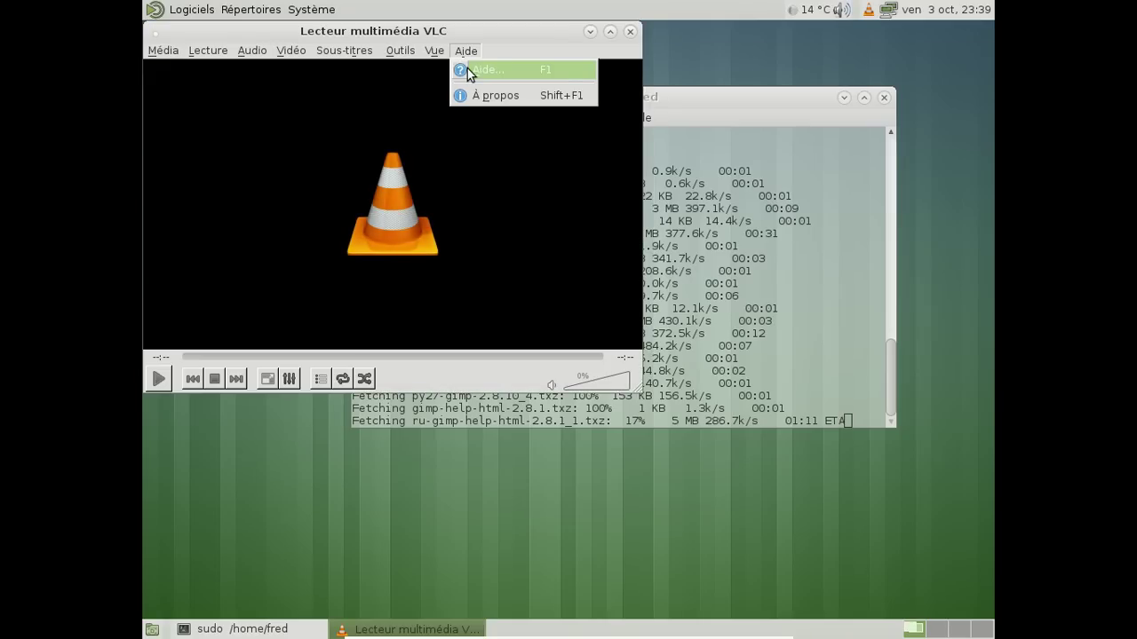
left_click(471, 94)
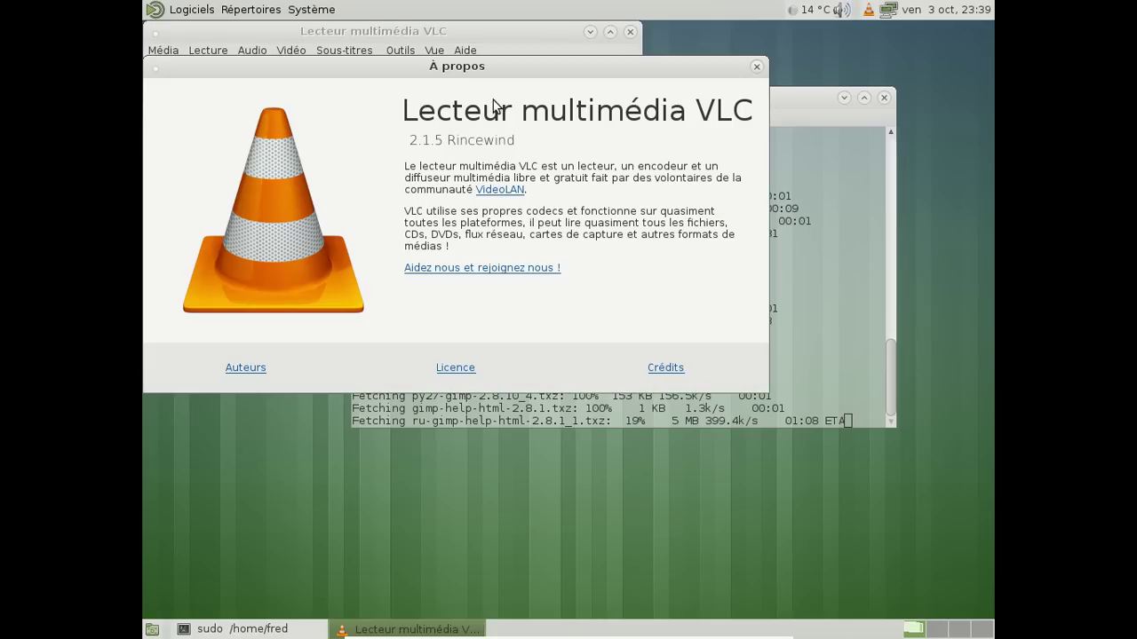
left_click(757, 68)
left_click(630, 31)
left_click(191, 9)
Start Navigateur Web Firefox from the Logiciels > Internet menu onto its Page de démarrage
mouse_move(192, 68)
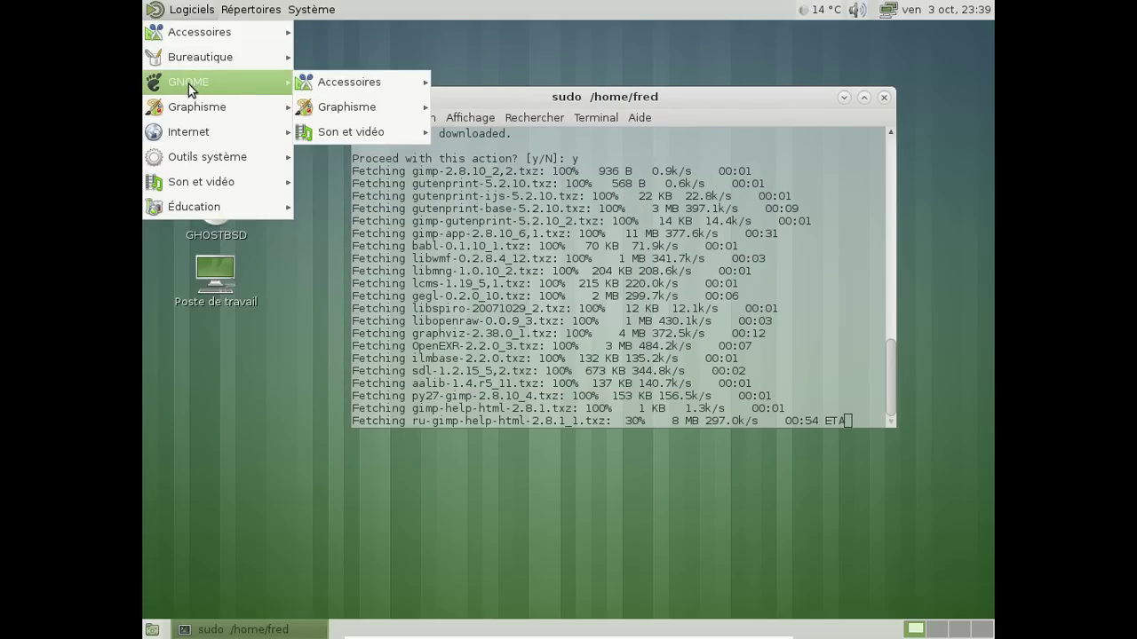
mouse_move(188, 106)
mouse_move(219, 130)
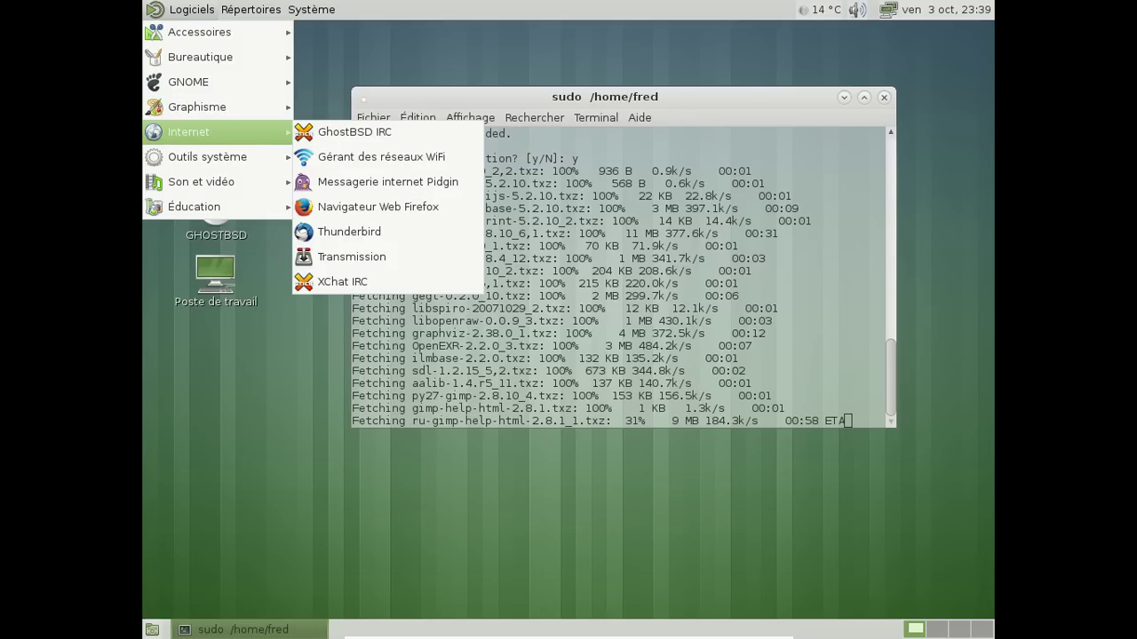
left_click(341, 207)
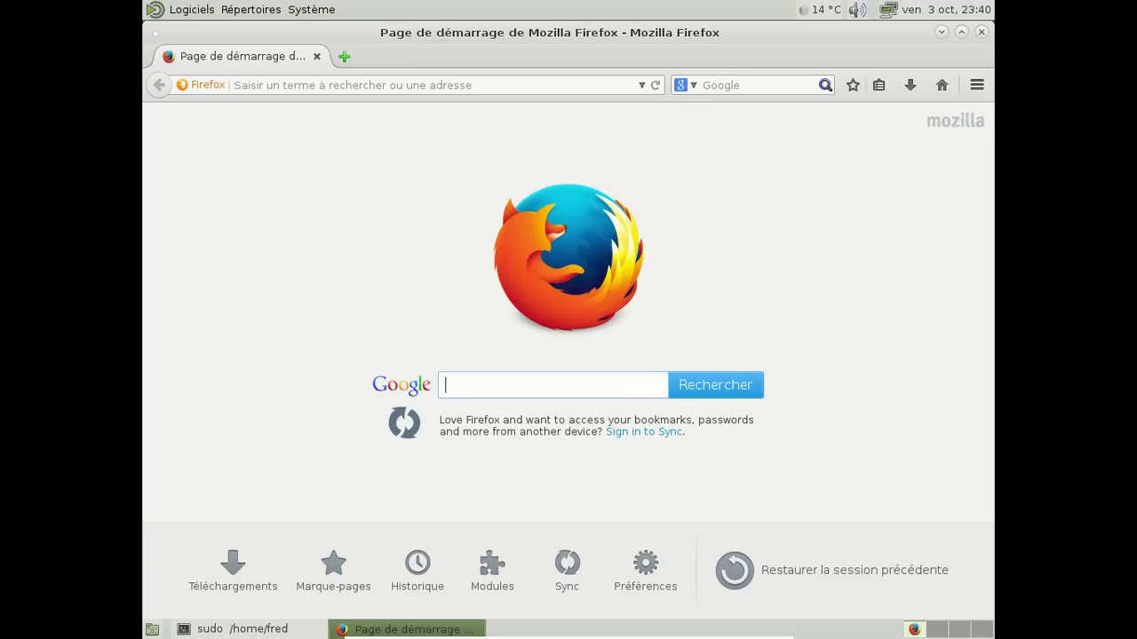
Check in the About Firefox window that the browser version is 32.0.3
left_click(976, 89)
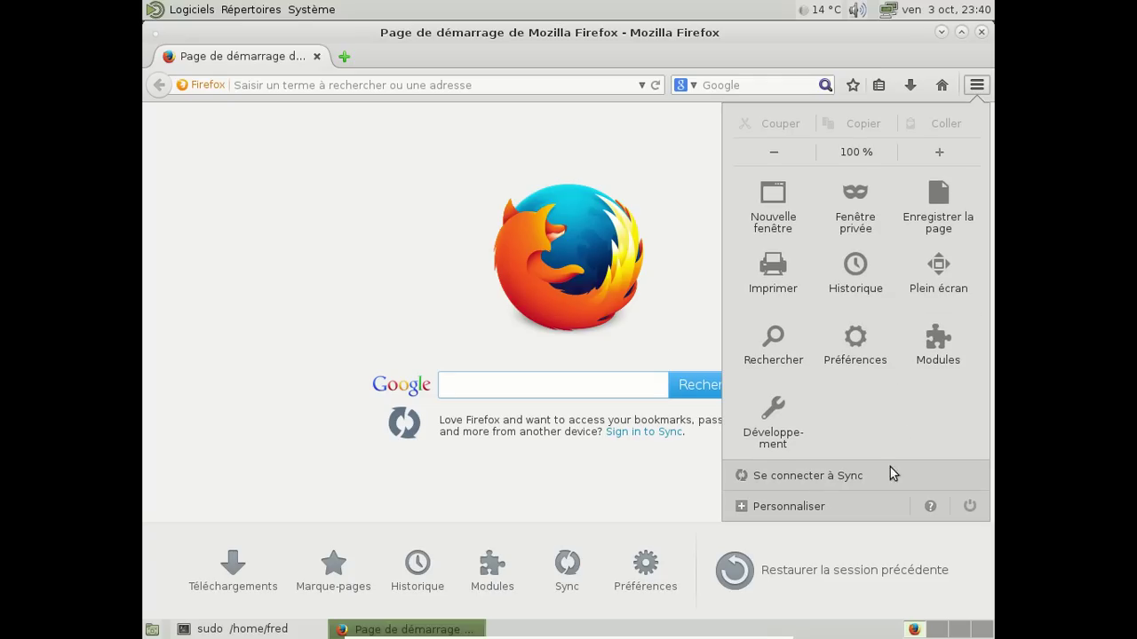
left_click(930, 507)
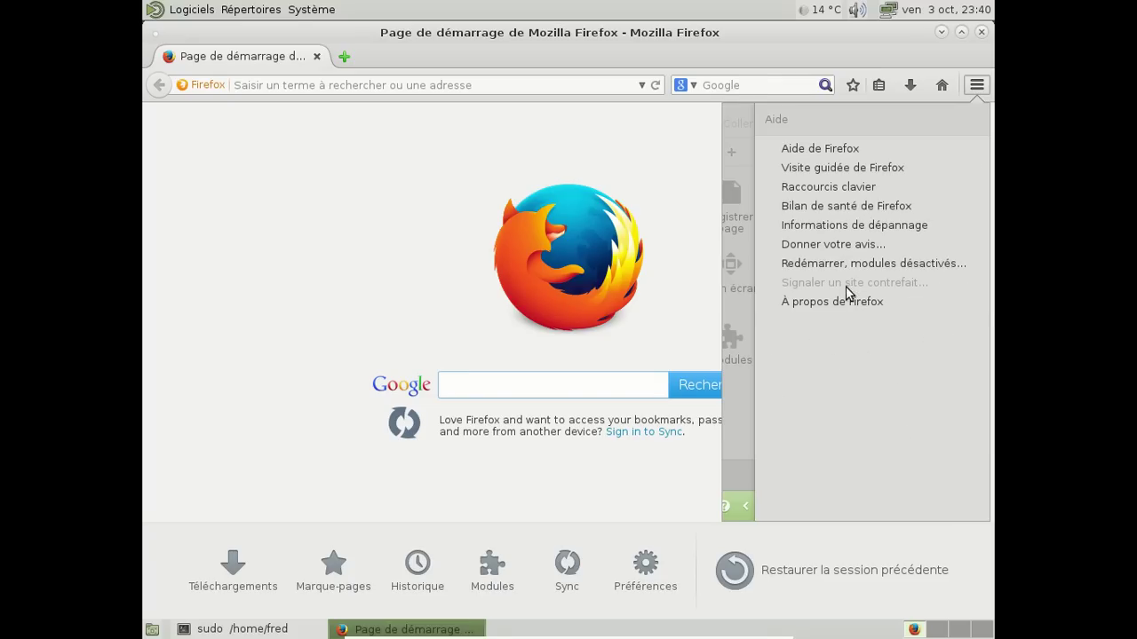
left_click(835, 302)
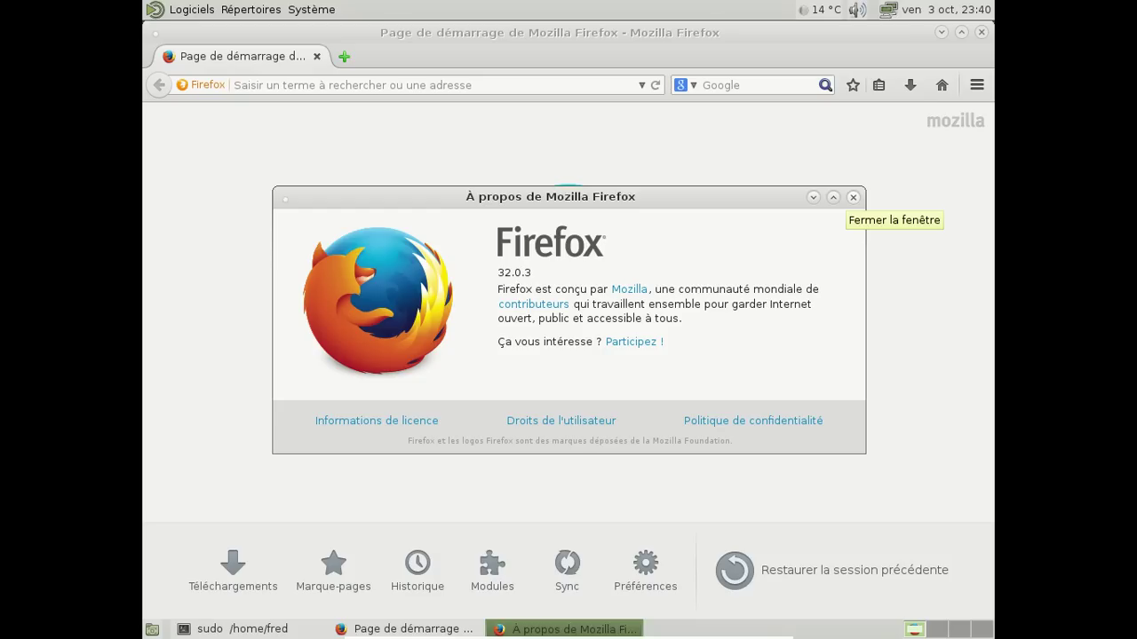
left_click(852, 196)
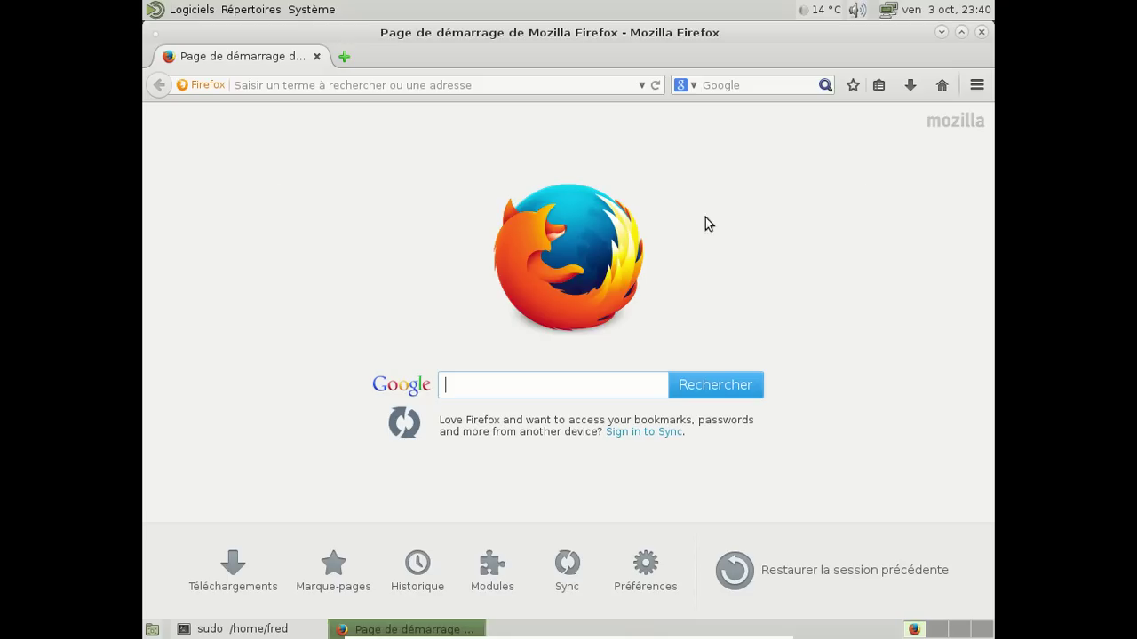
Load about: and then about:plugins, which reports no plugins installed
left_click(351, 83)
type("about:")
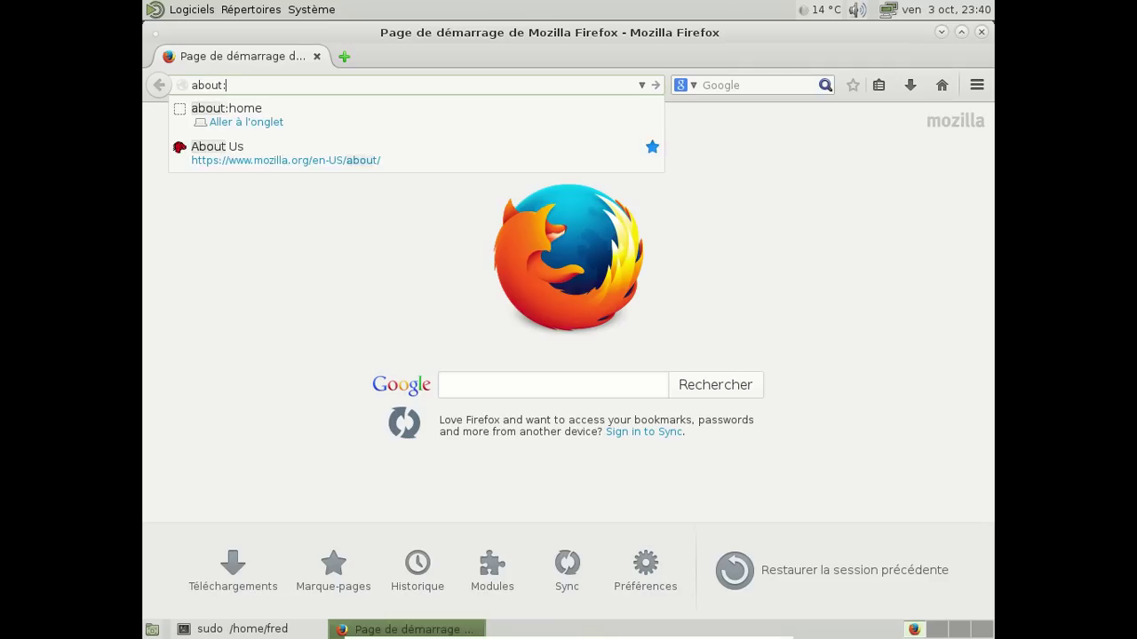
key("Return")
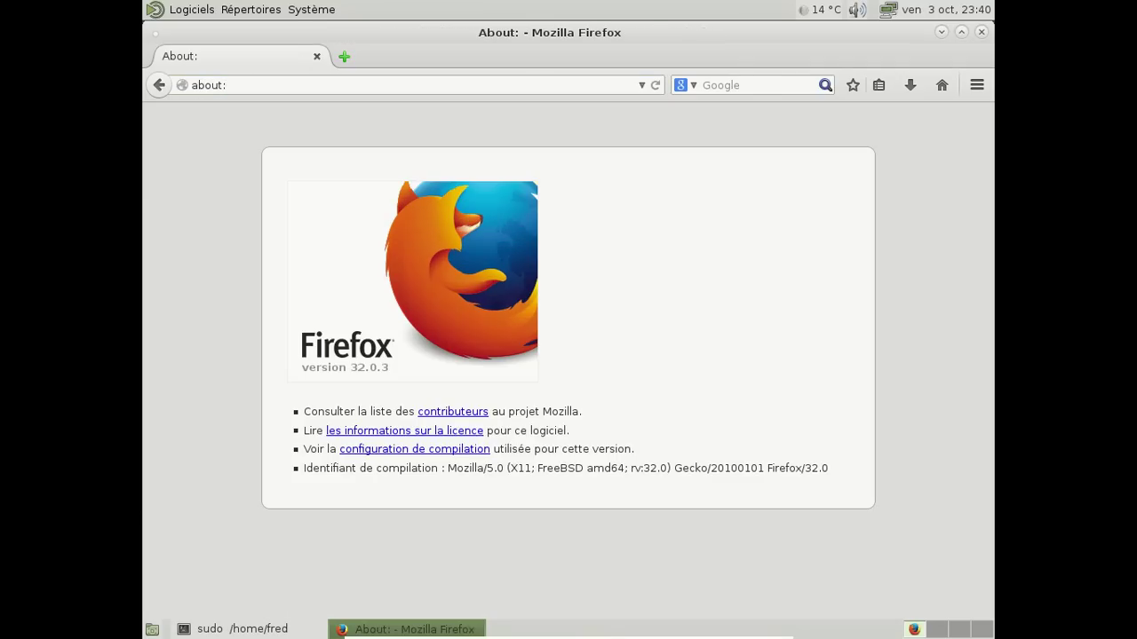
left_click(335, 88)
type("plugins")
key("Return")
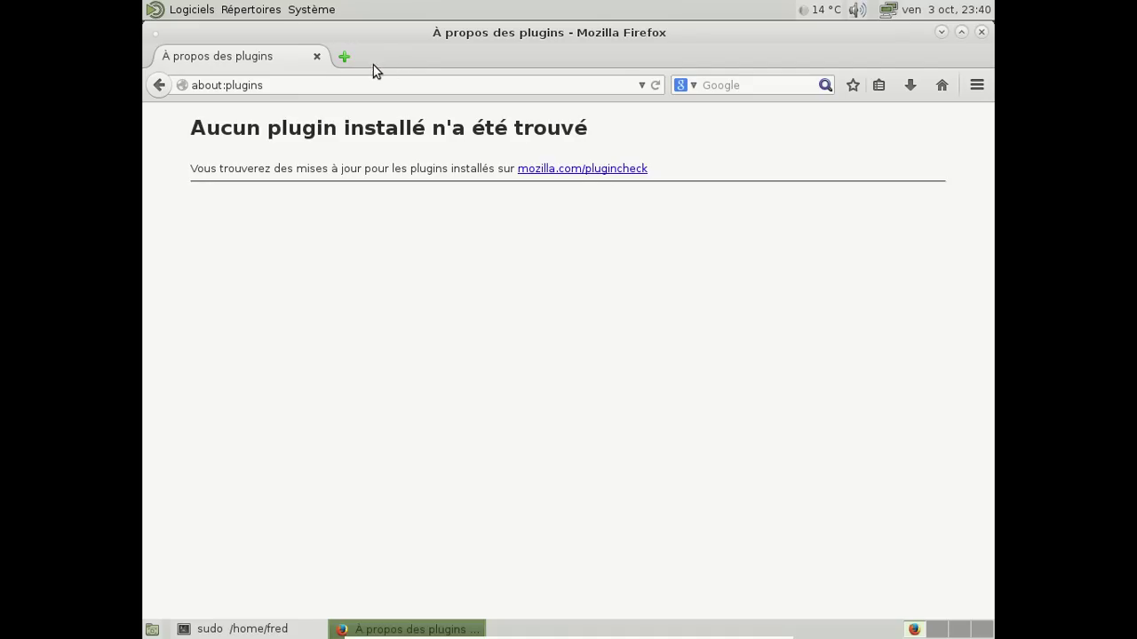
Close Firefox and relaunch it from Logiciels > Internet onto its start page
left_click(317, 55)
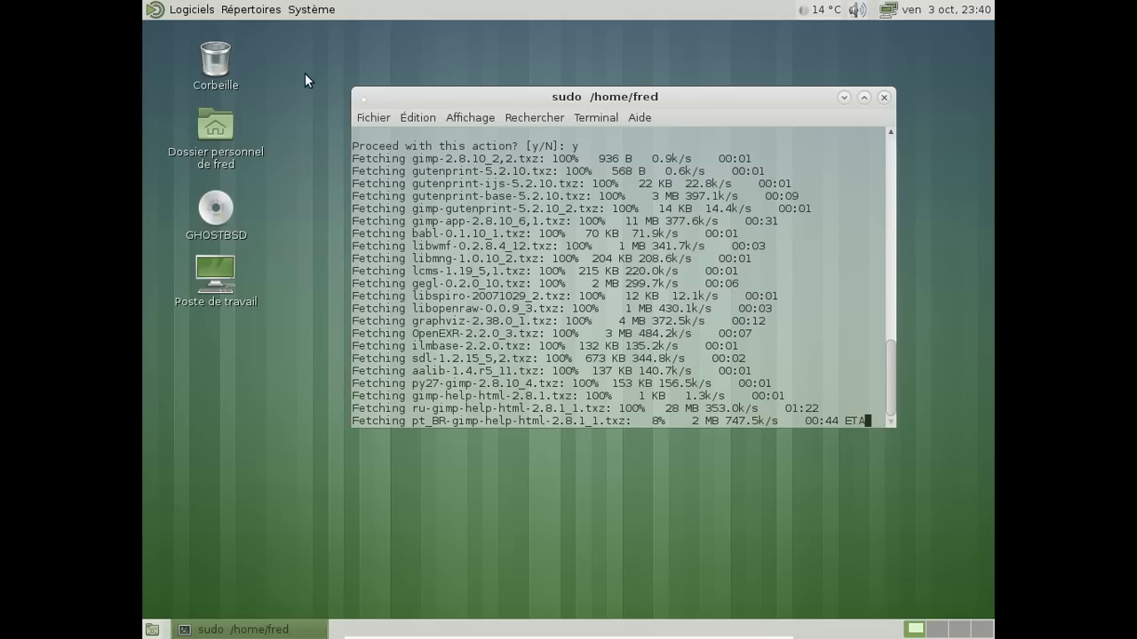
left_click(197, 18)
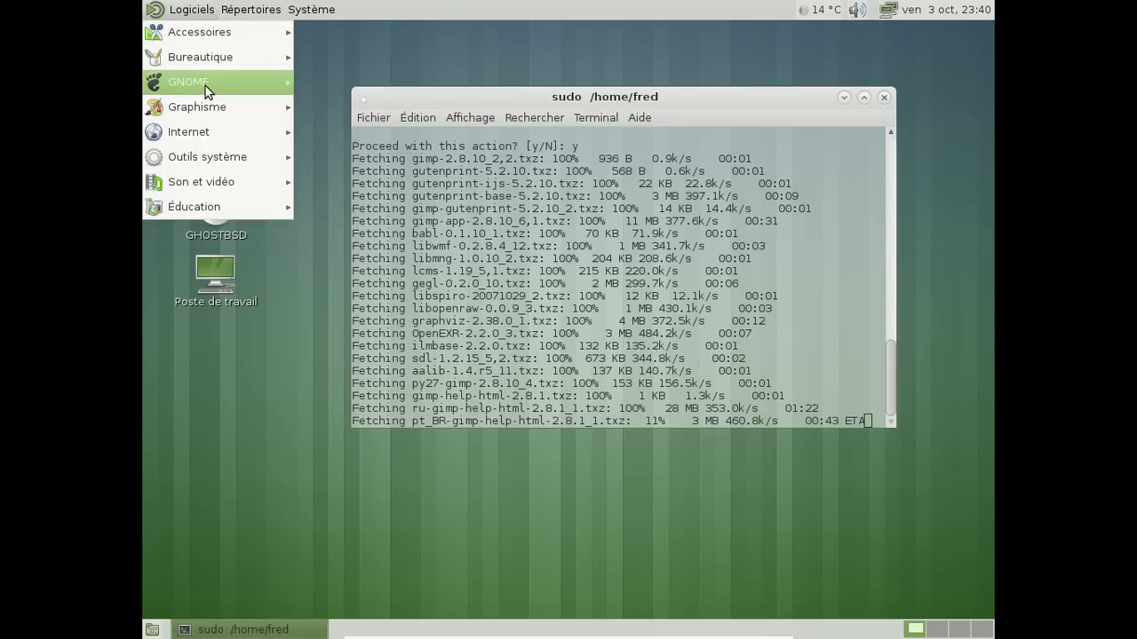
mouse_move(209, 106)
mouse_move(197, 132)
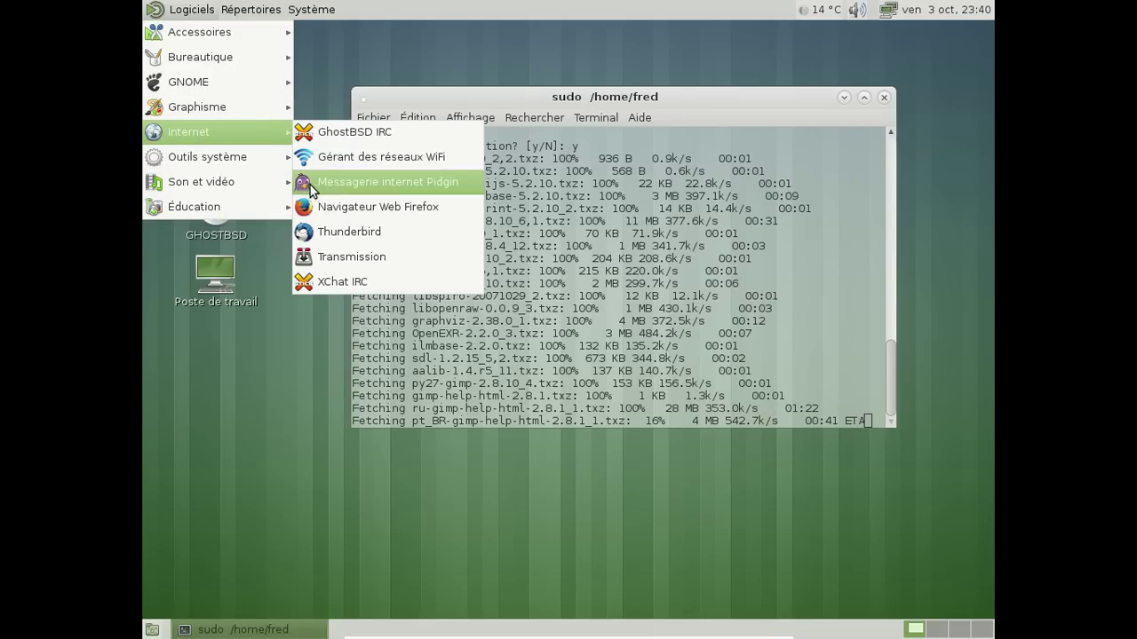
left_click(333, 202)
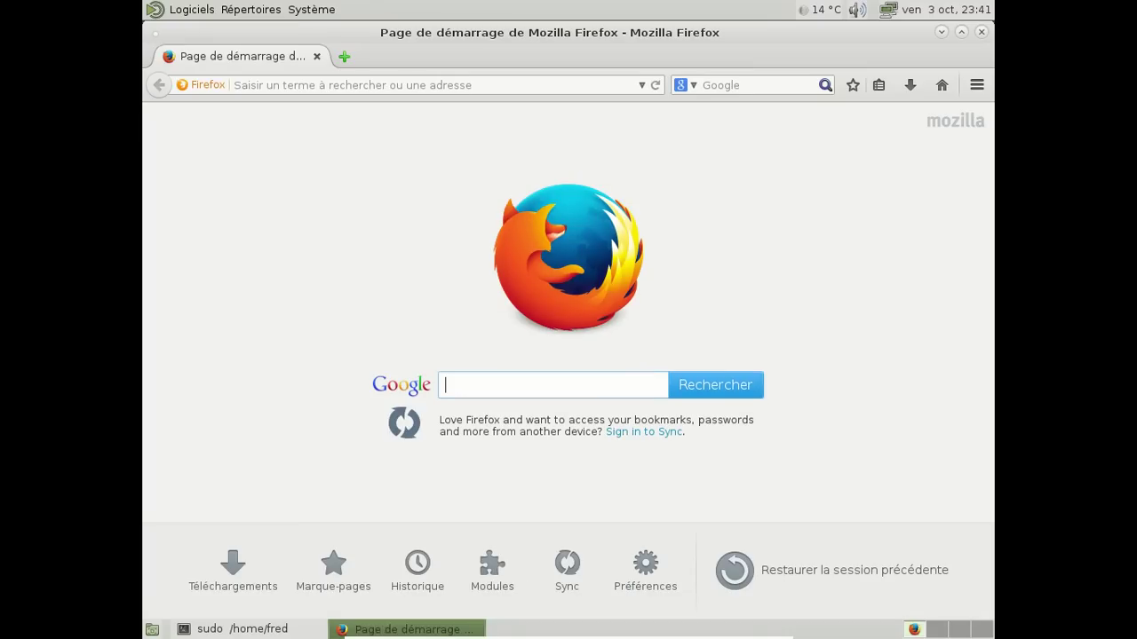
Go to inlimbo1.bandcamp.com using the address-bar suggestion for 'in'
left_click(323, 85)
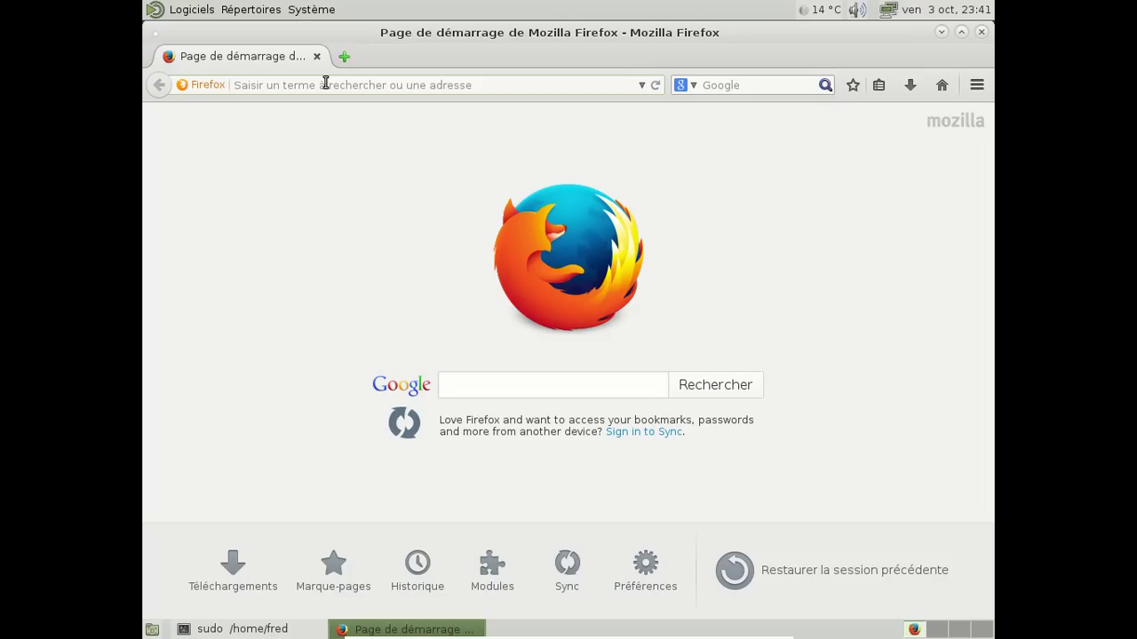
type("inlimbo.bandcamp.com/")
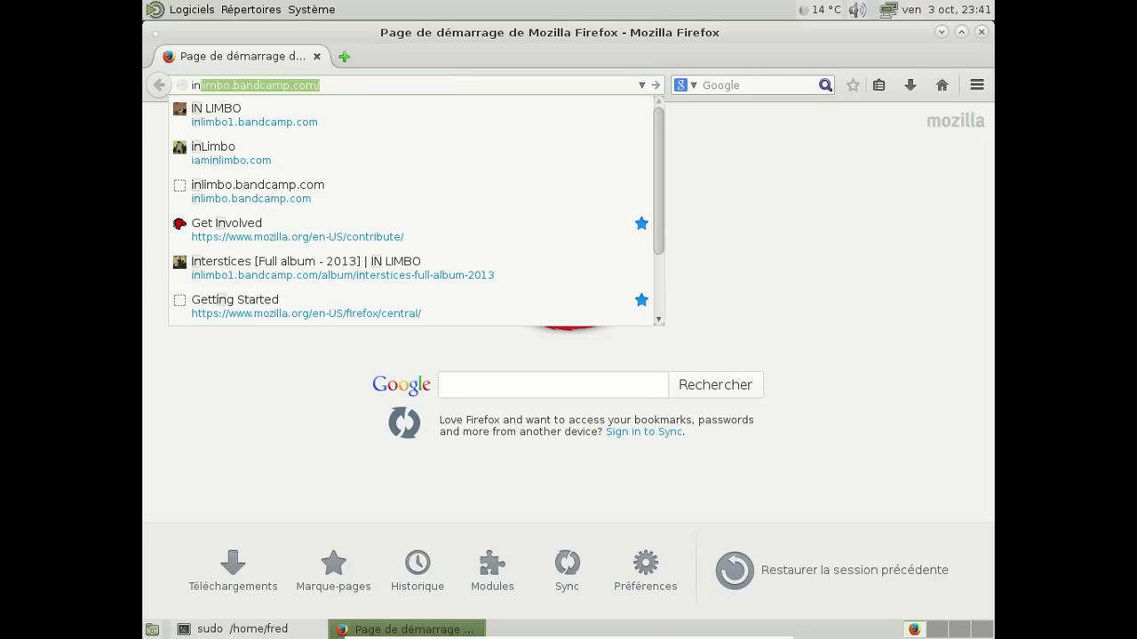
key("Down")
key("Return")
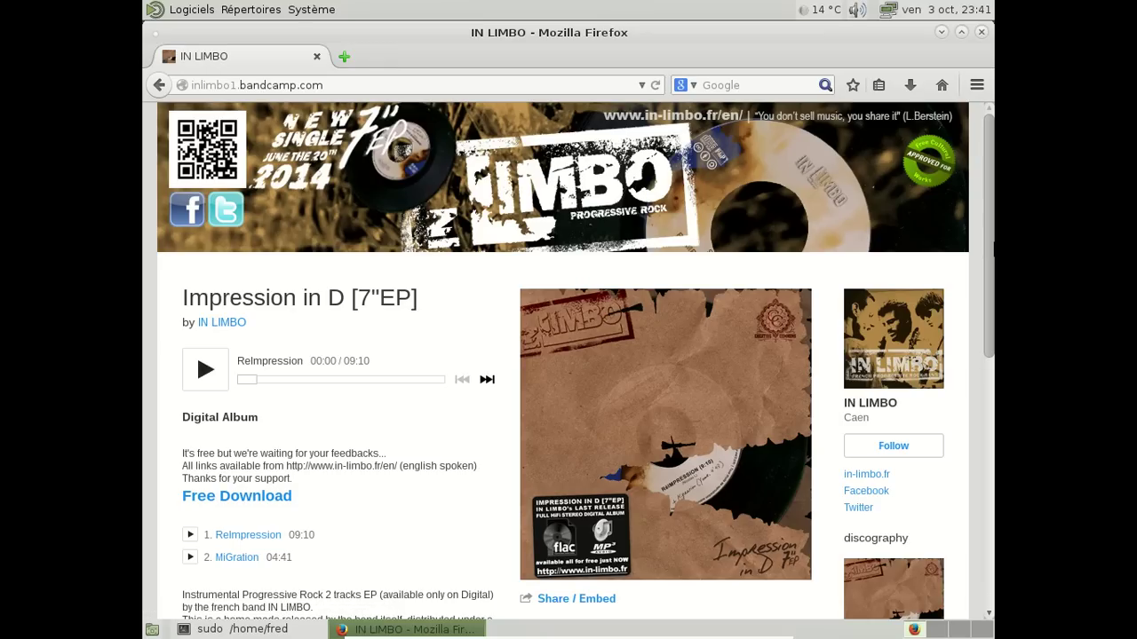
left_click_drag(990, 253, 947, 554)
scroll(969, 459, "up", 2)
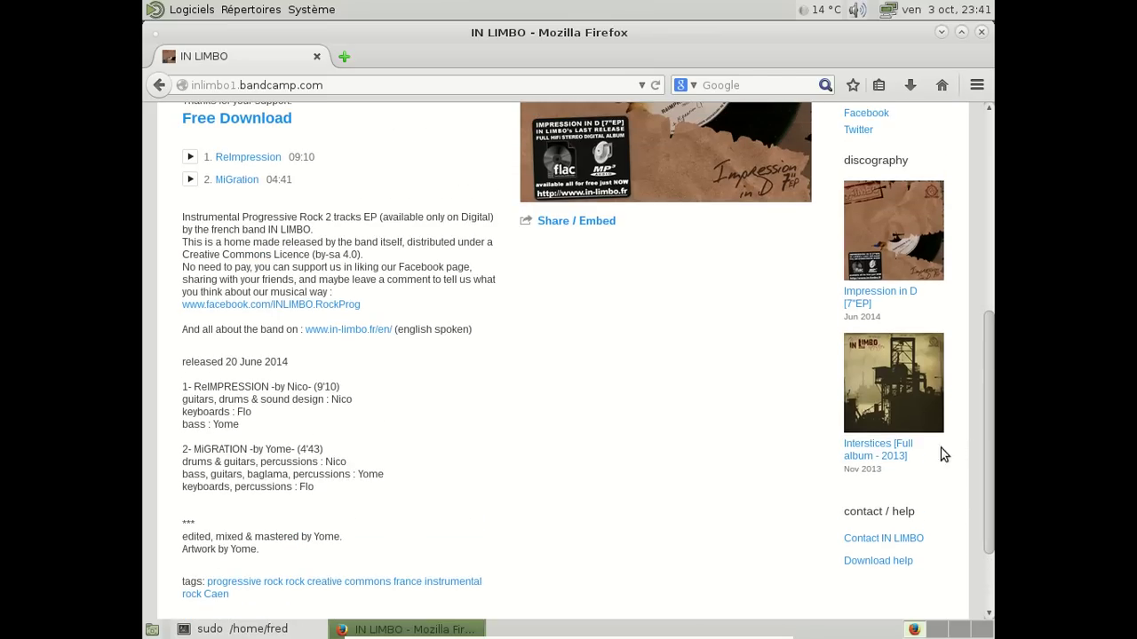
Open the Interstices album, play it briefly, pause it, and open a new tab
left_click(877, 448)
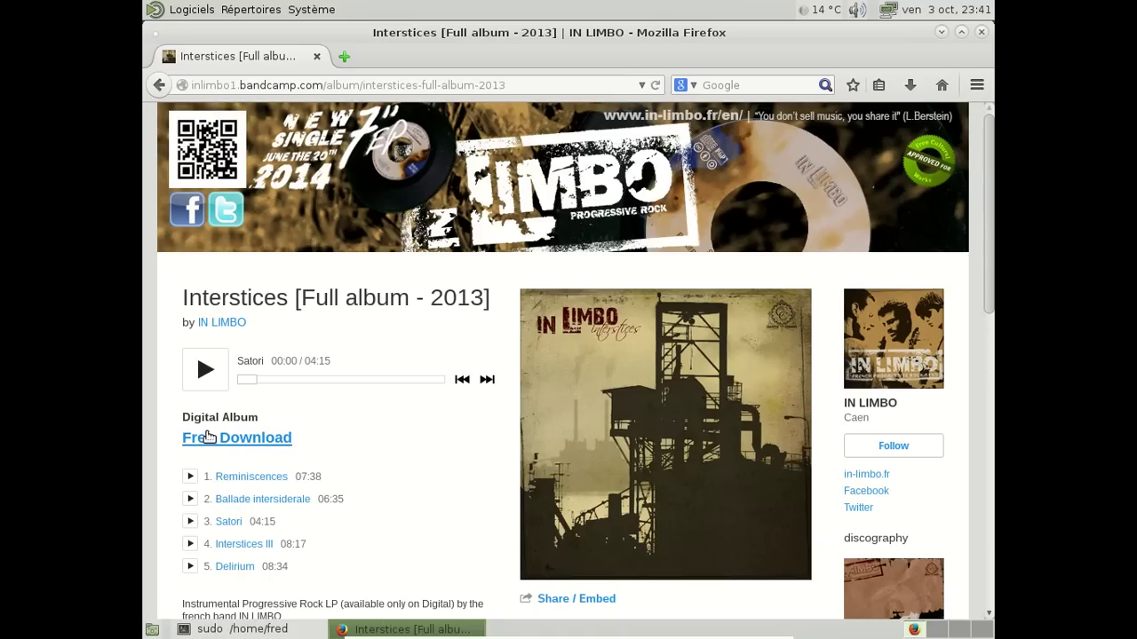
left_click(205, 369)
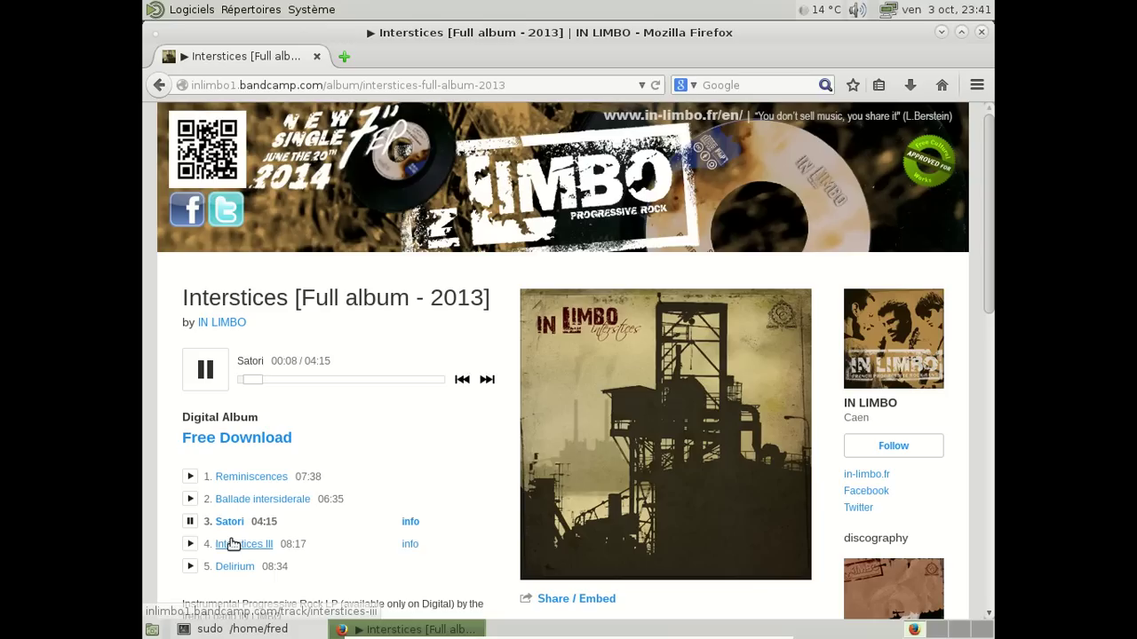
left_click(206, 357)
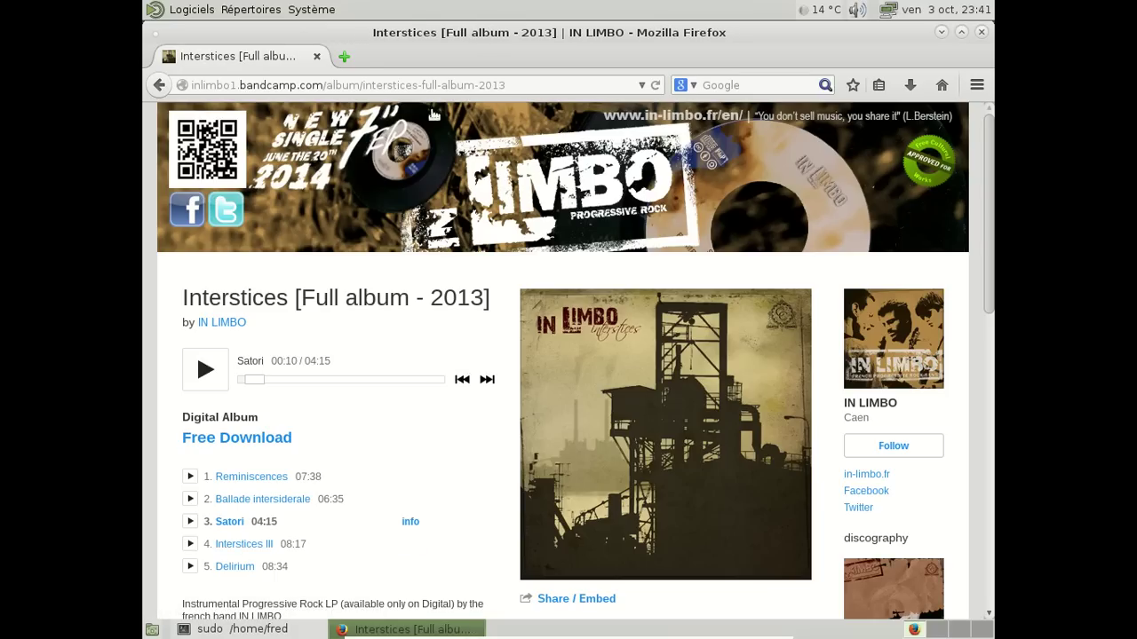
left_click(345, 56)
Close the album tab and play 'Blag Linux 200000' on YouTube, pausing it at 0:05
left_click(317, 56)
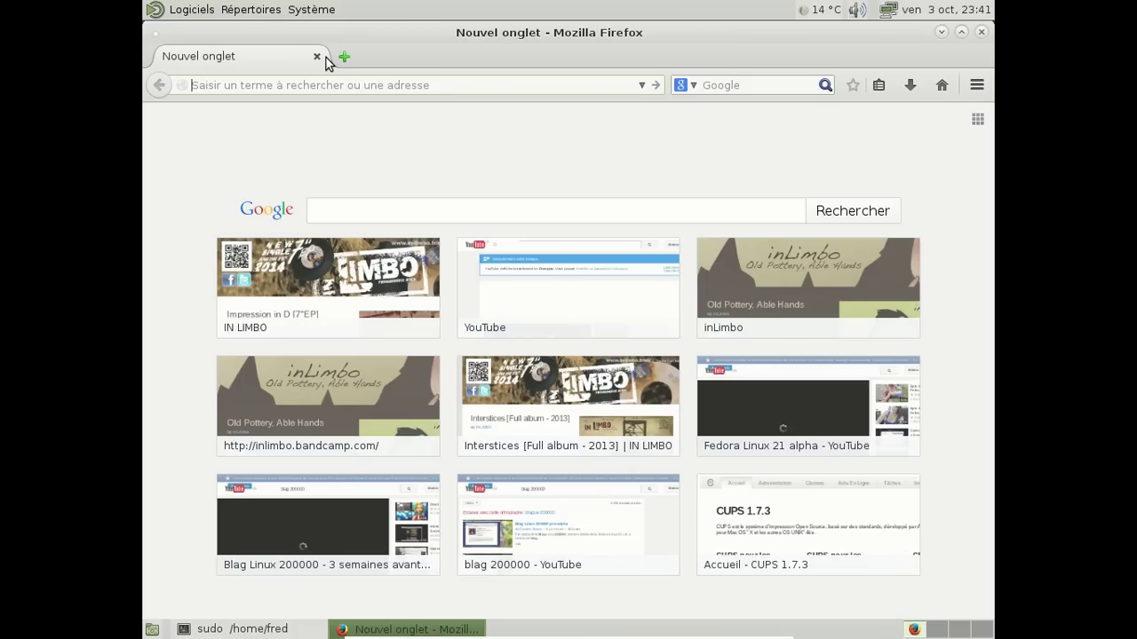
left_click(543, 523)
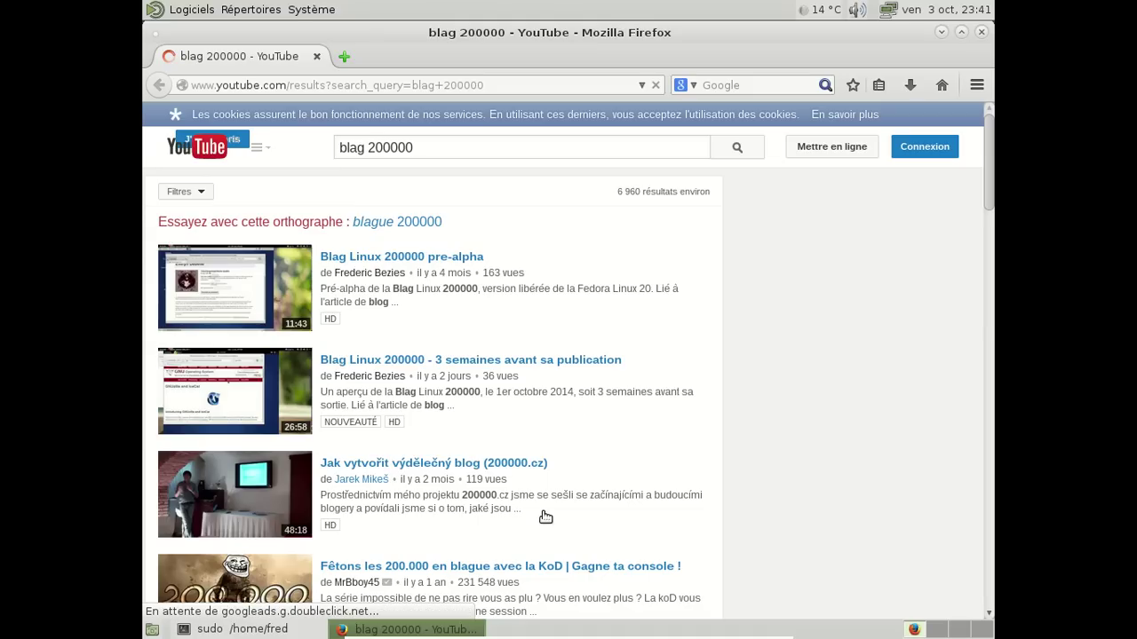
left_click(276, 385)
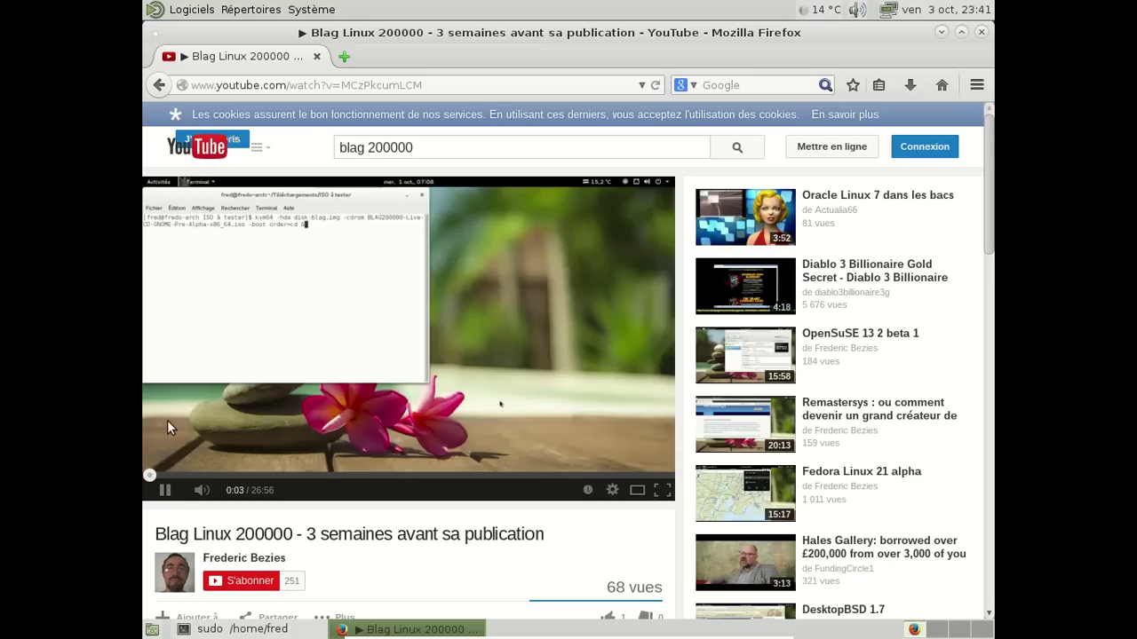
key("space")
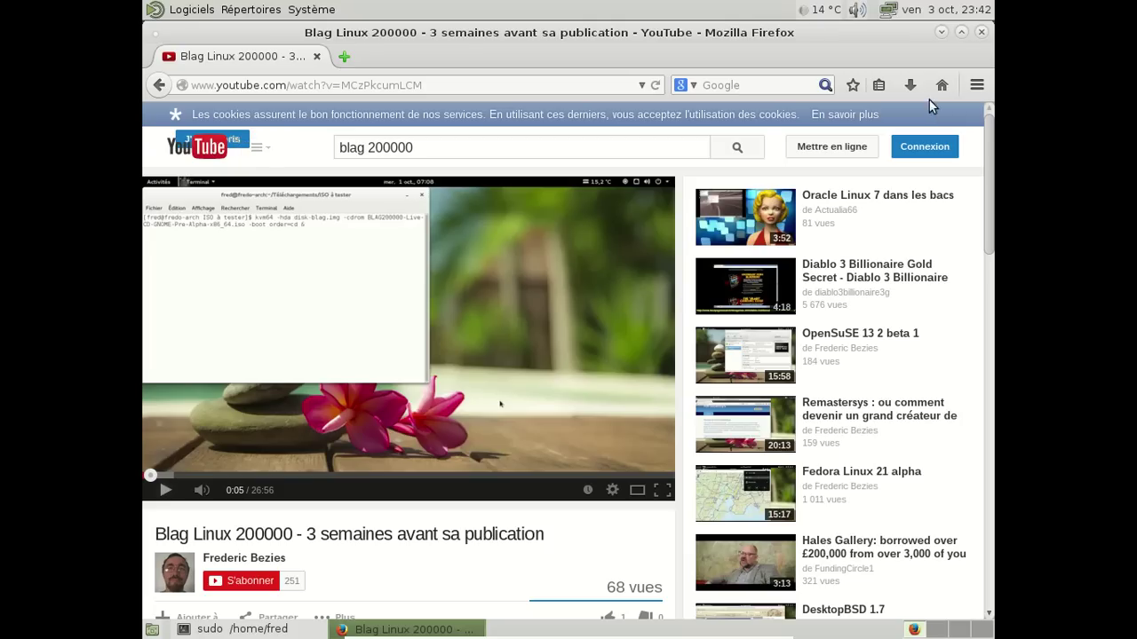
Close the Firefox window and drag the GIMP-downloading terminal slightly up and left
left_click(979, 33)
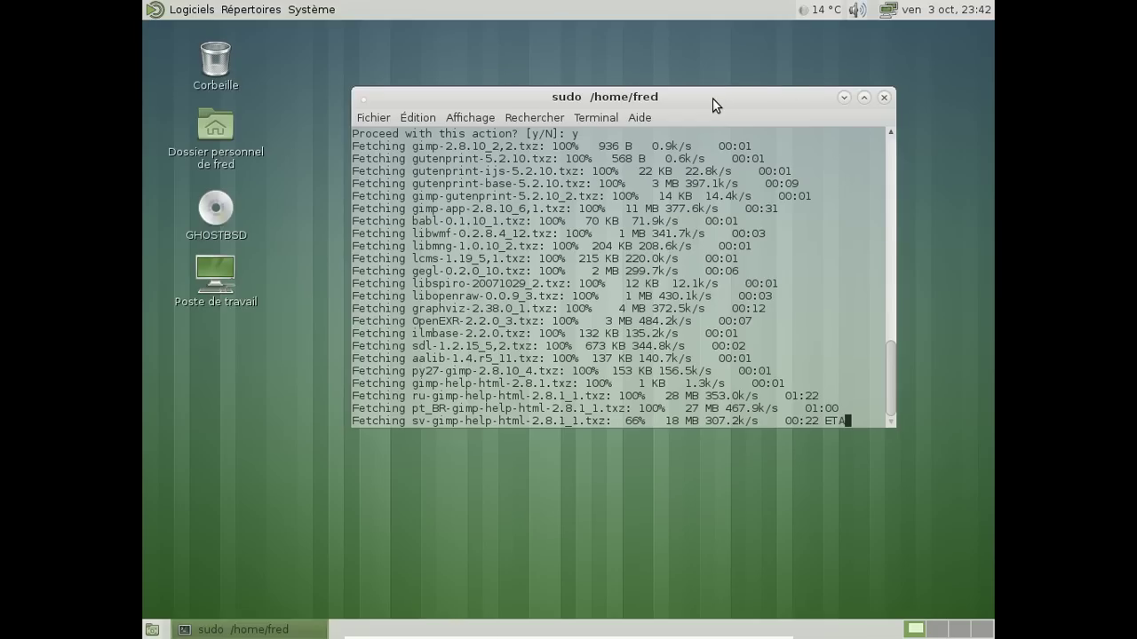
left_click_drag(711, 97, 681, 68)
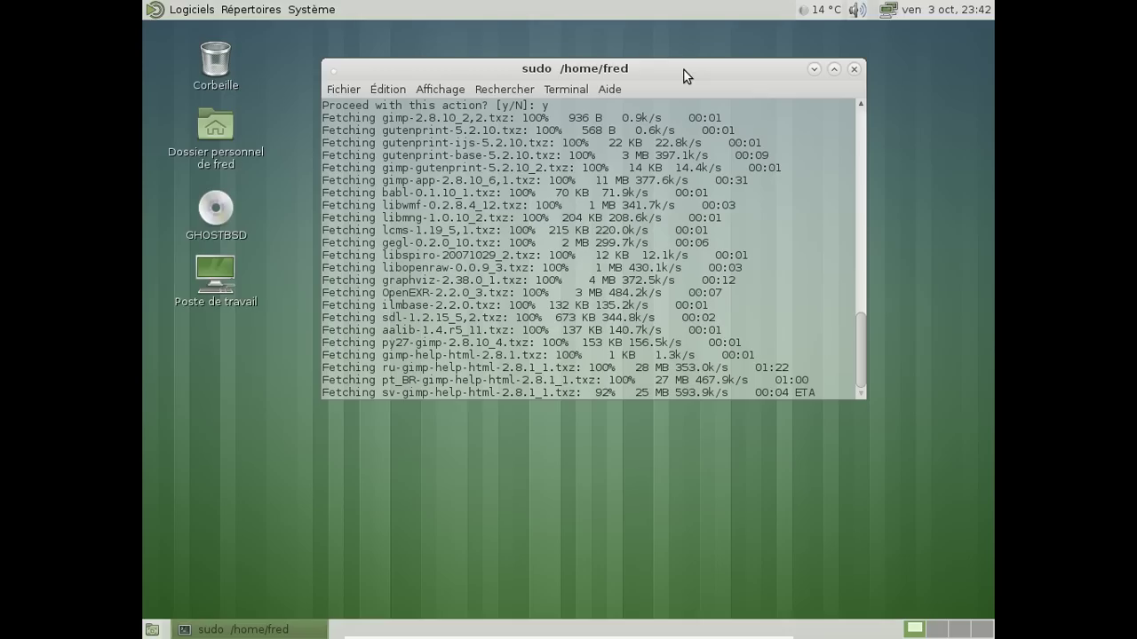
Open the home folder and permanently delete python2.7.core with Shift+Delete
double_click(210, 158)
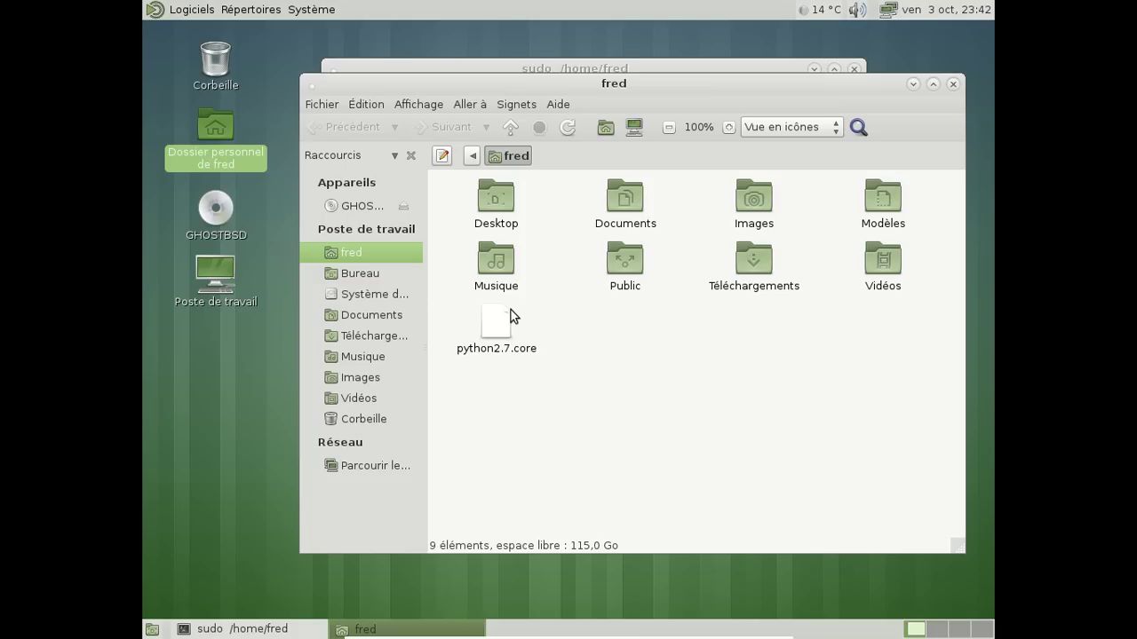
left_click(504, 315)
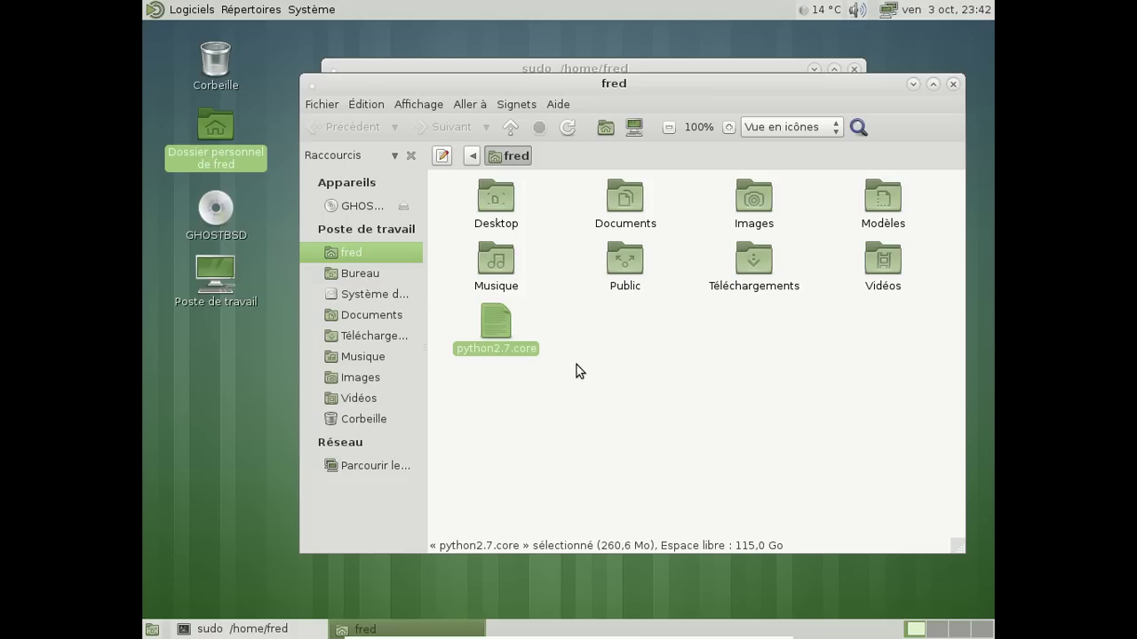
key("shift+Delete")
key("Return")
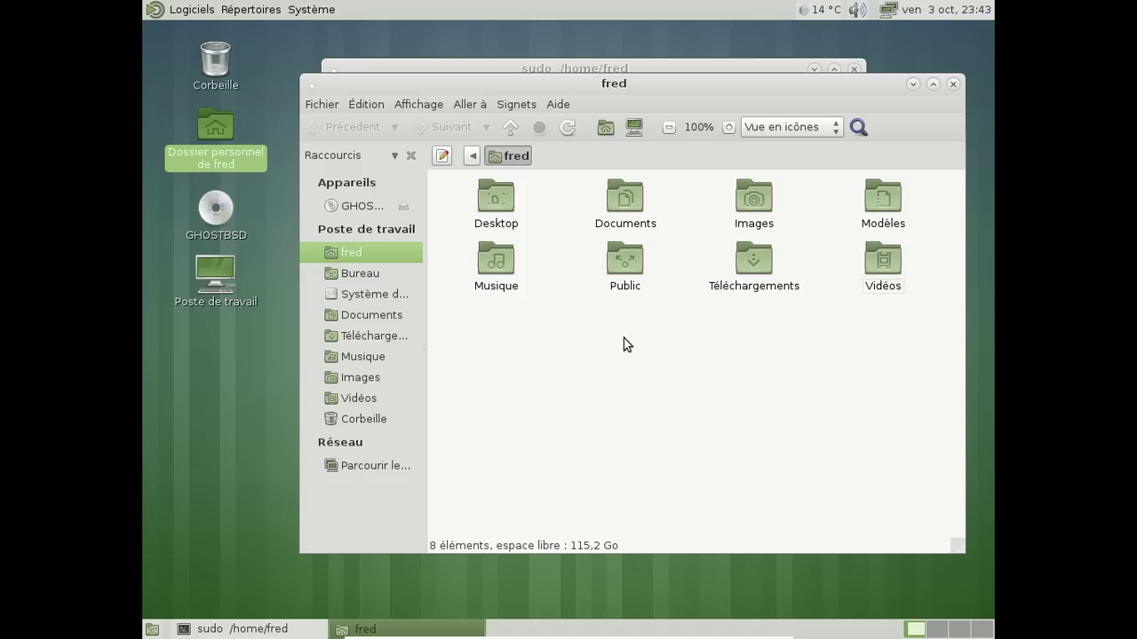
Look inside the empty Téléchargements folder, then return to the fred home folder
double_click(754, 259)
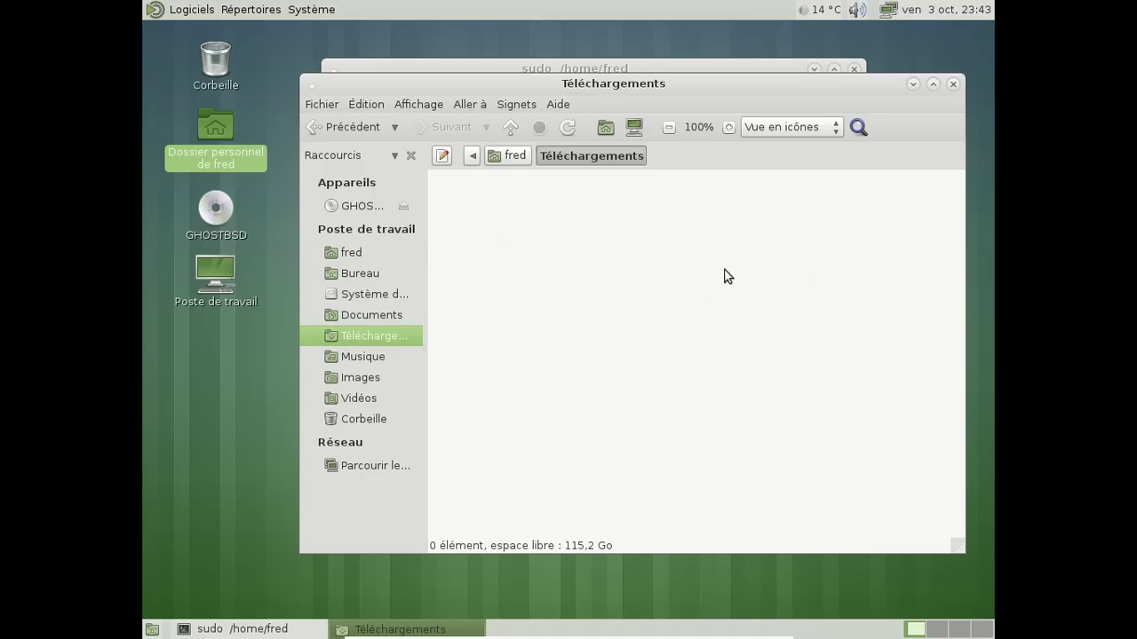
right_click(709, 264)
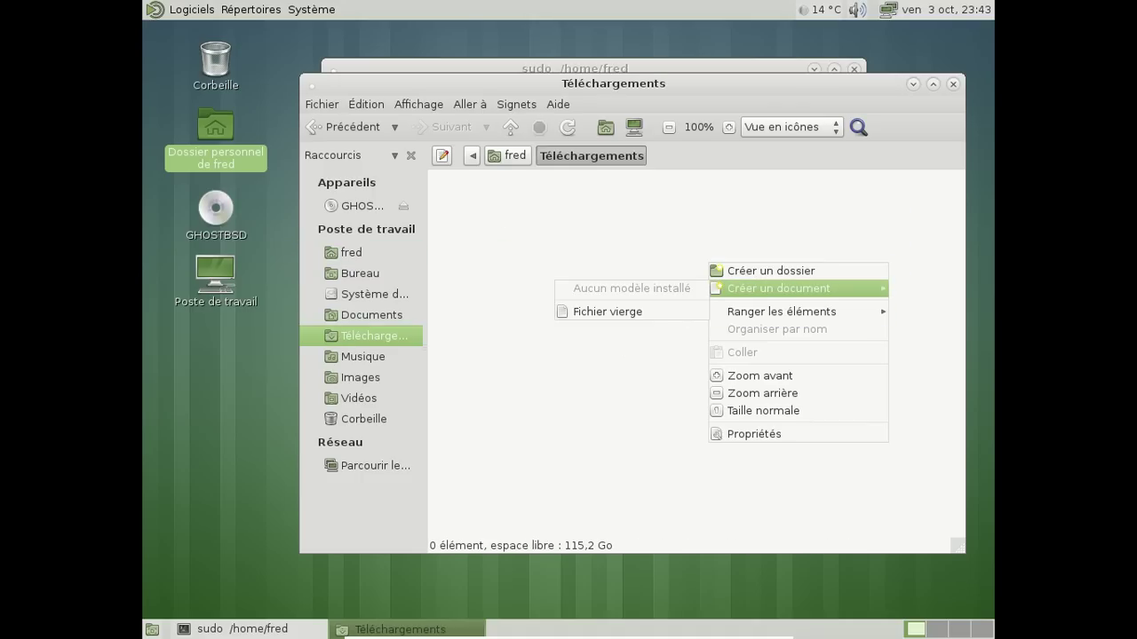
mouse_move(824, 306)
left_click(530, 291)
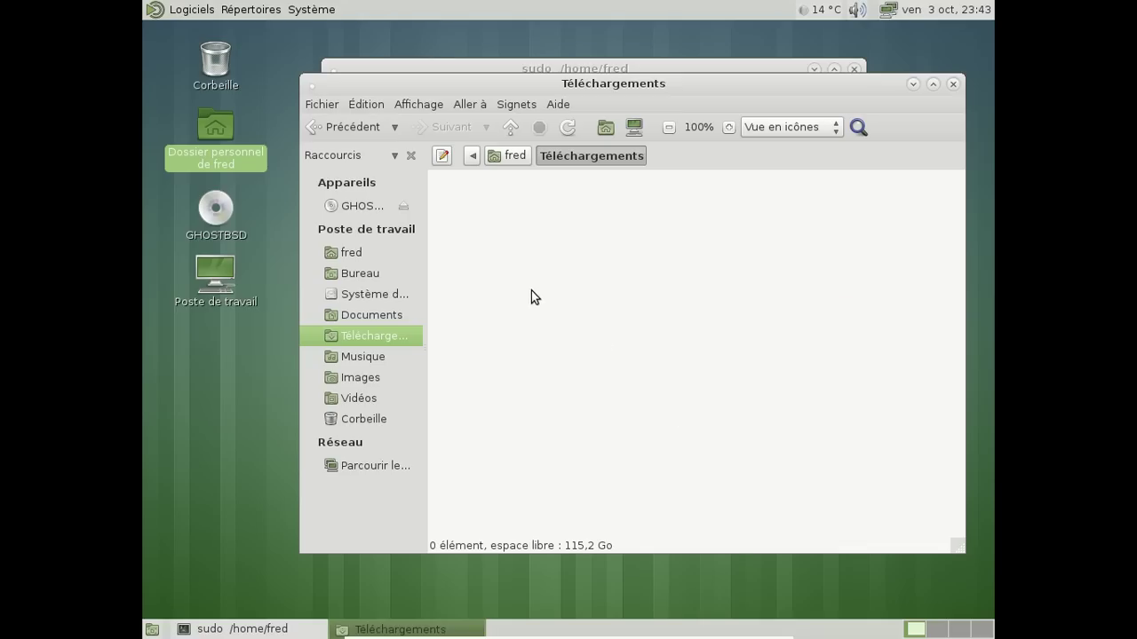
left_click(512, 157)
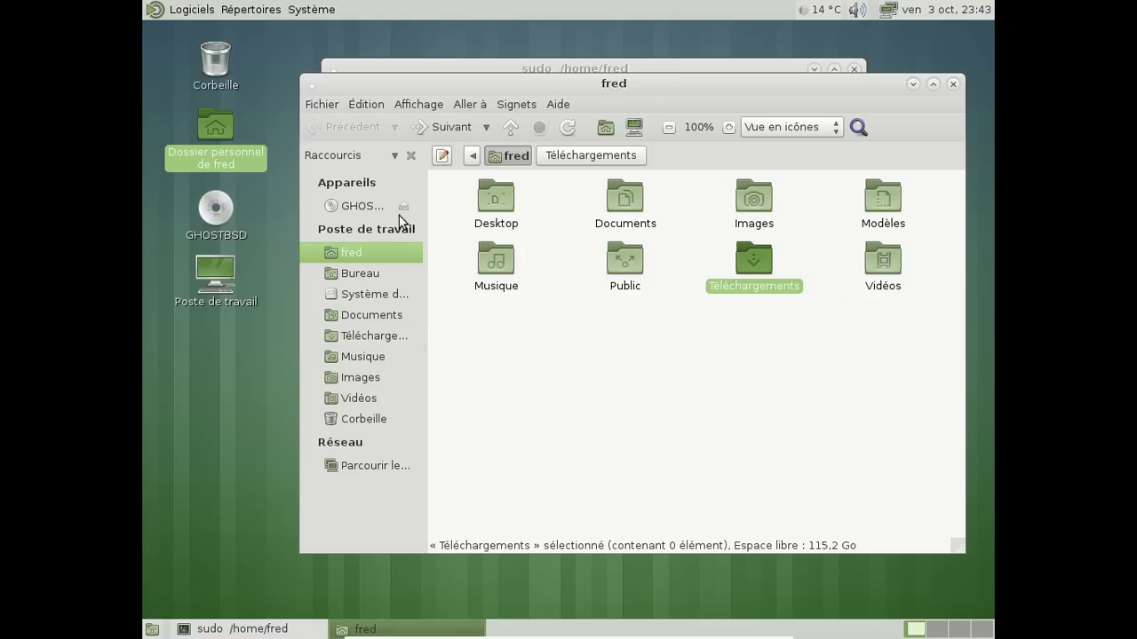
double_click(209, 213)
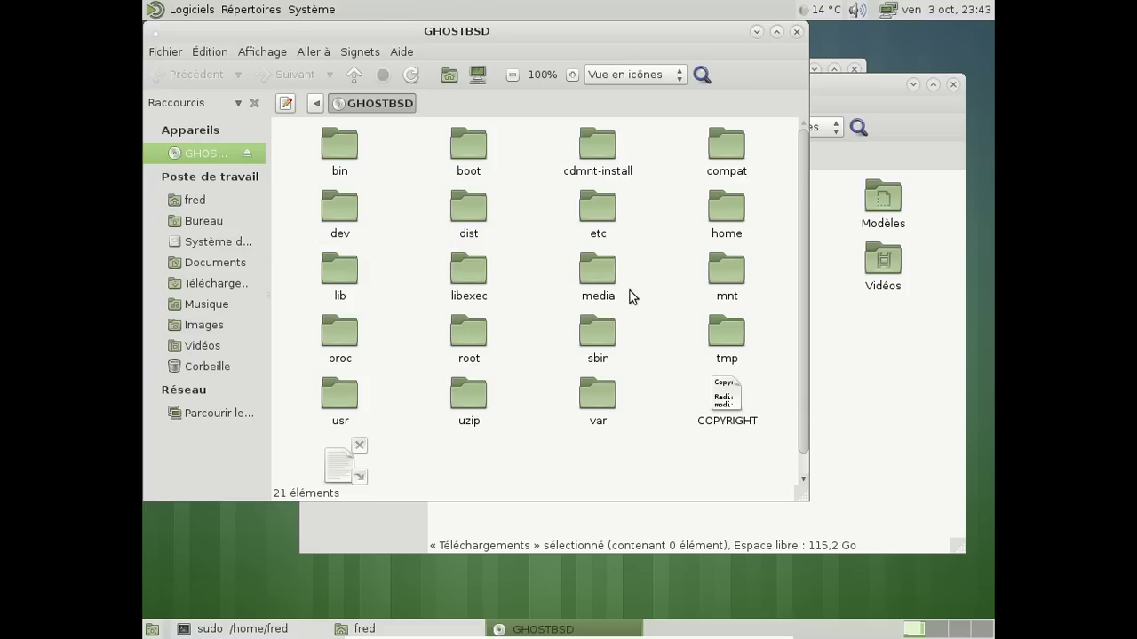
Browse the 21-item GHOSTBSD disc and its empty media folder, then close both Caja windows
scroll(727, 333, "down", 1)
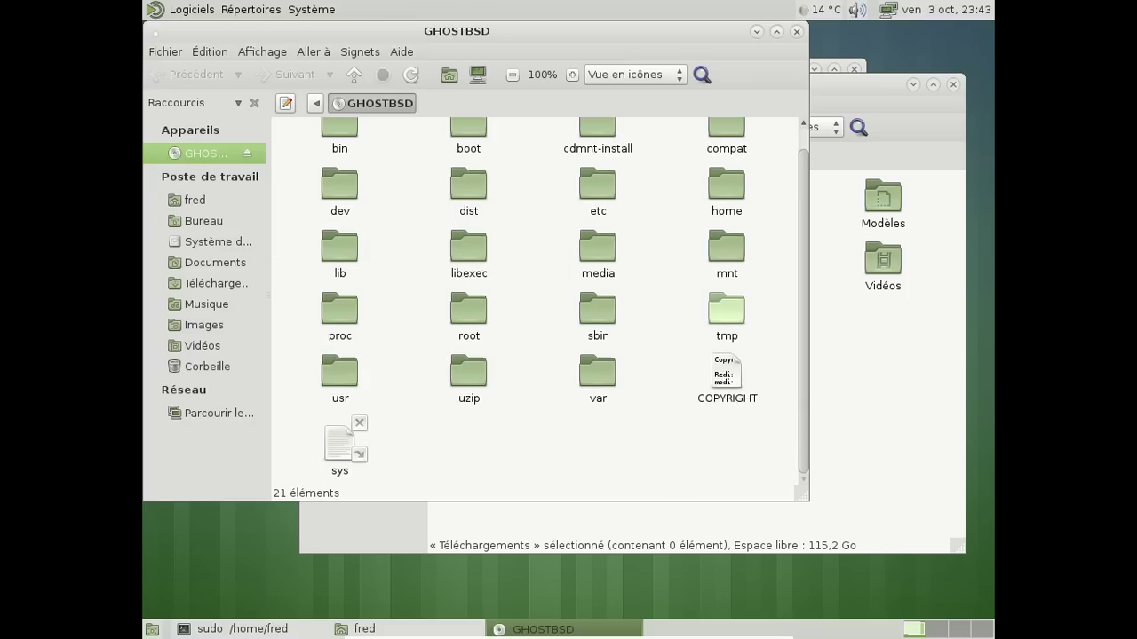
scroll(701, 372, "up", 1)
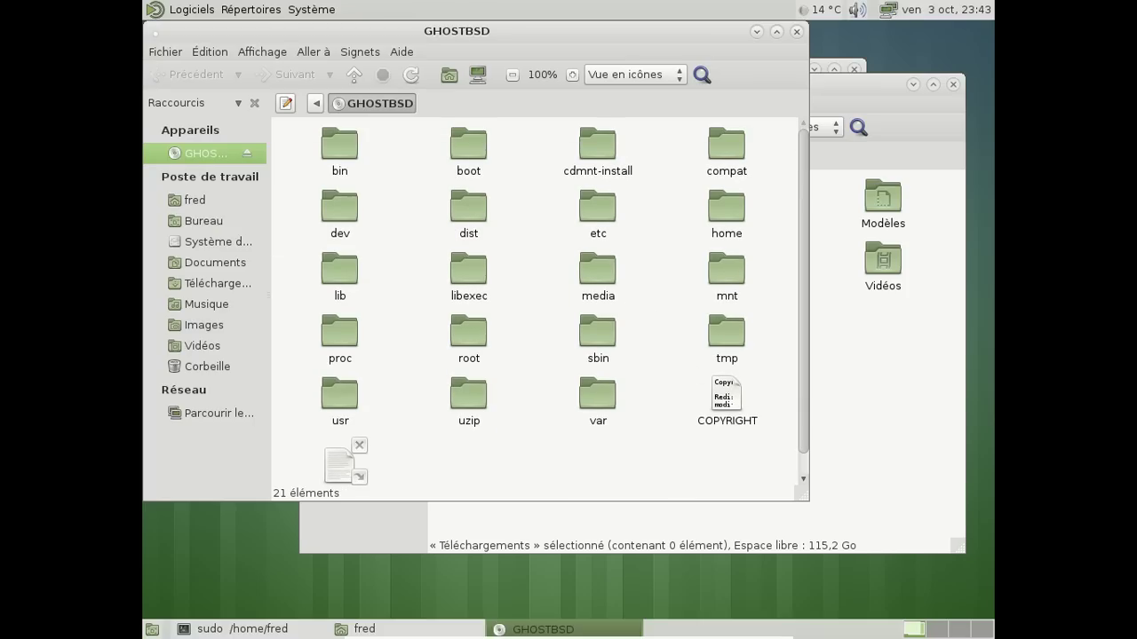
double_click(597, 275)
left_click(373, 103)
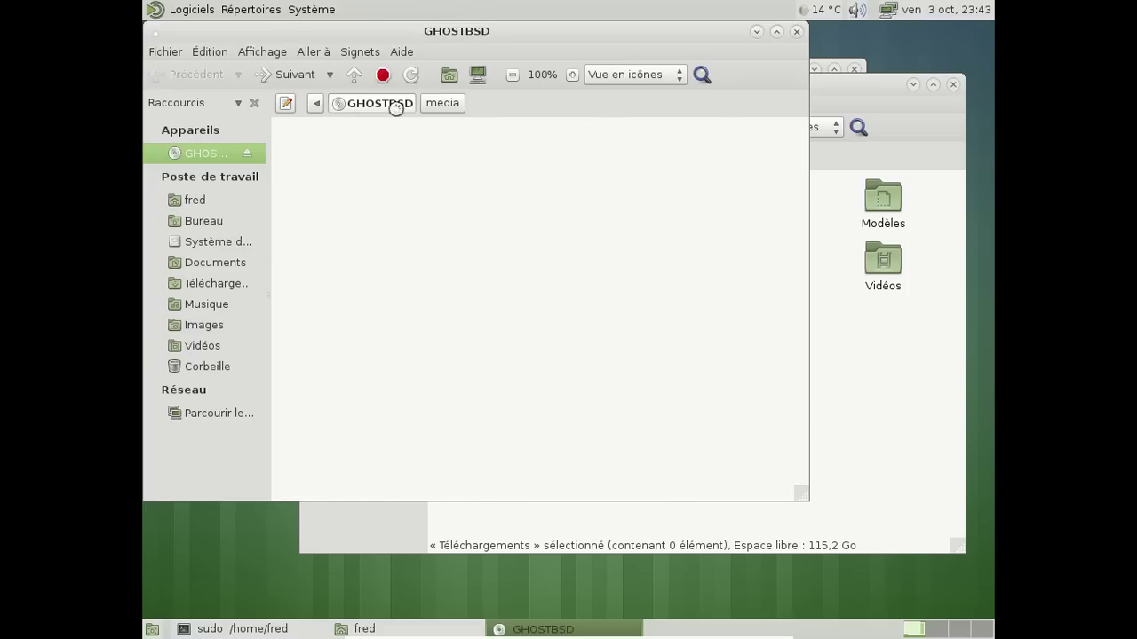
left_click(797, 31)
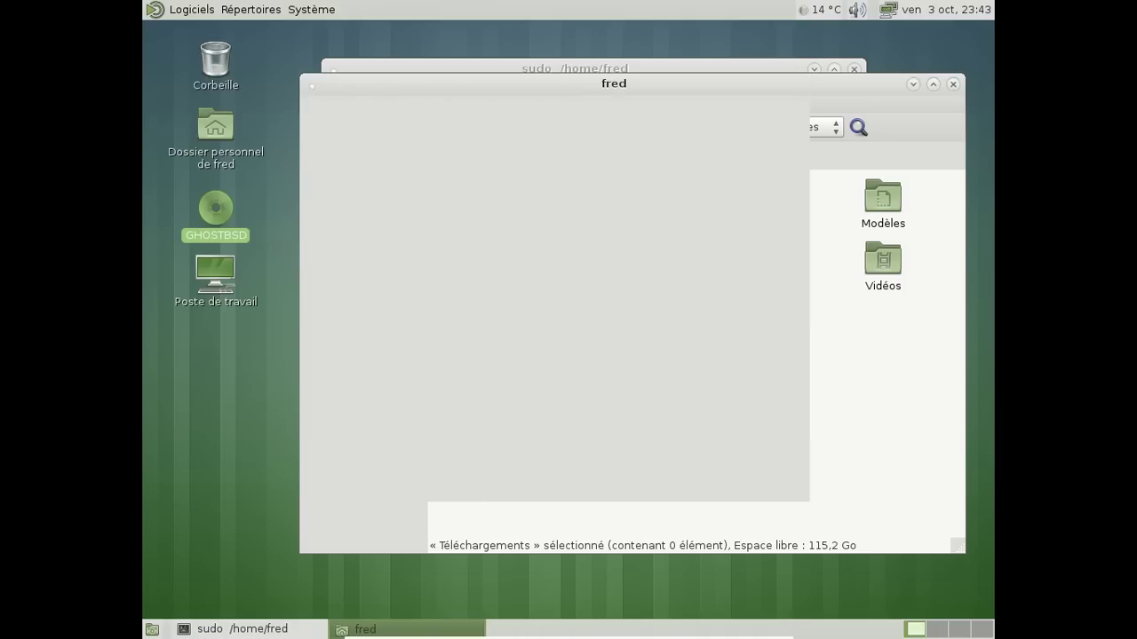
left_click(951, 85)
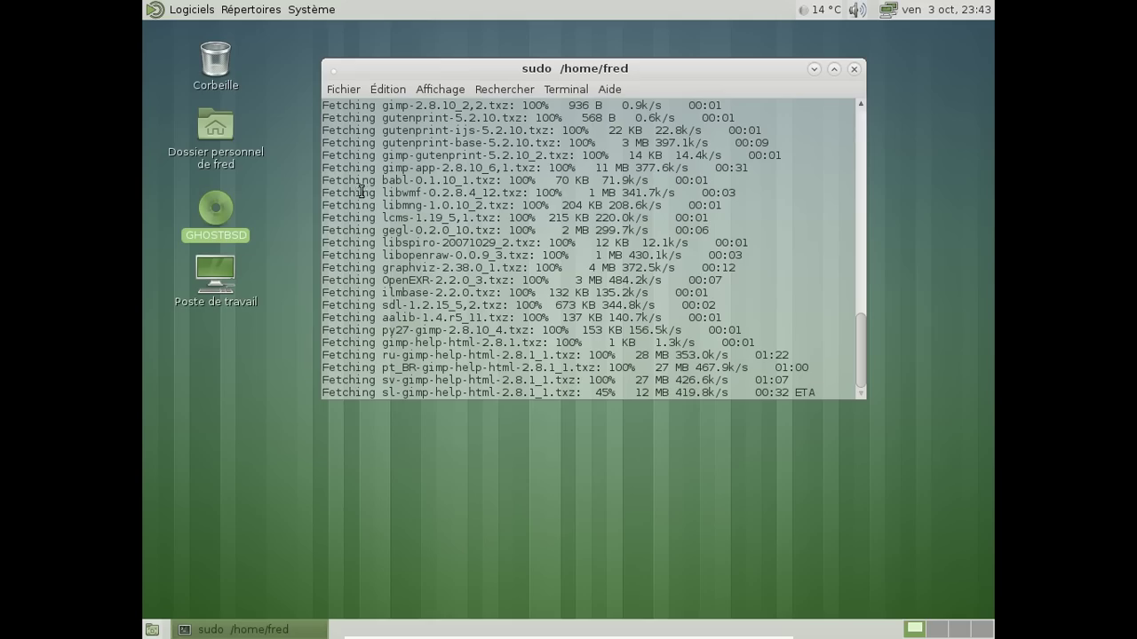
left_click(176, 10)
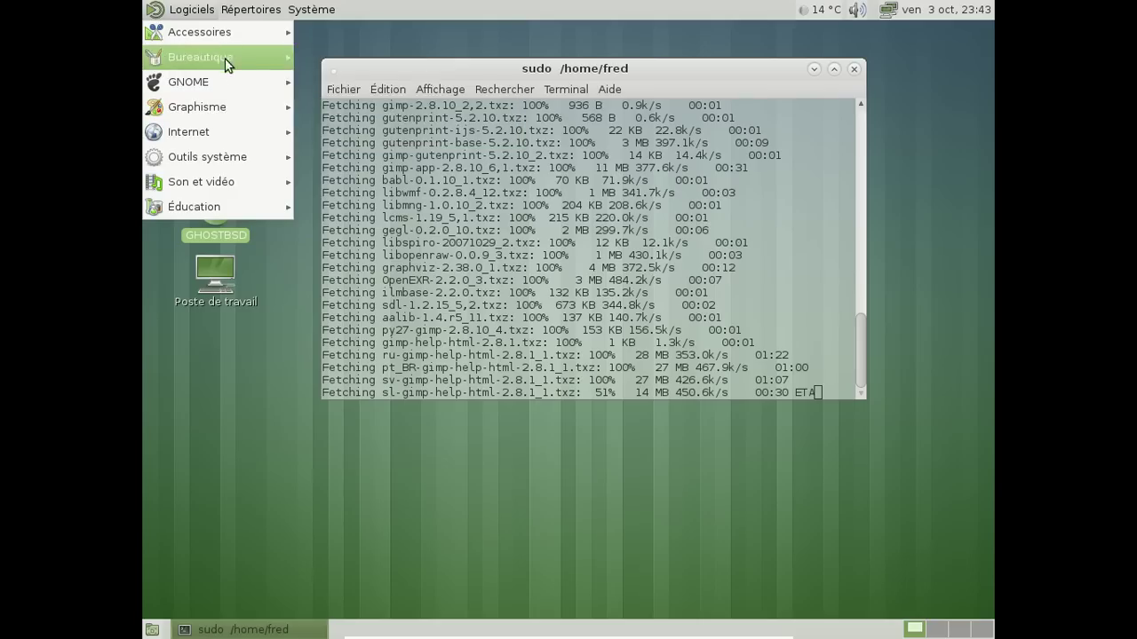
Launch Navigateur Web Firefox from Logiciels > Internet onto its Page de démarrage
mouse_move(222, 33)
mouse_move(231, 59)
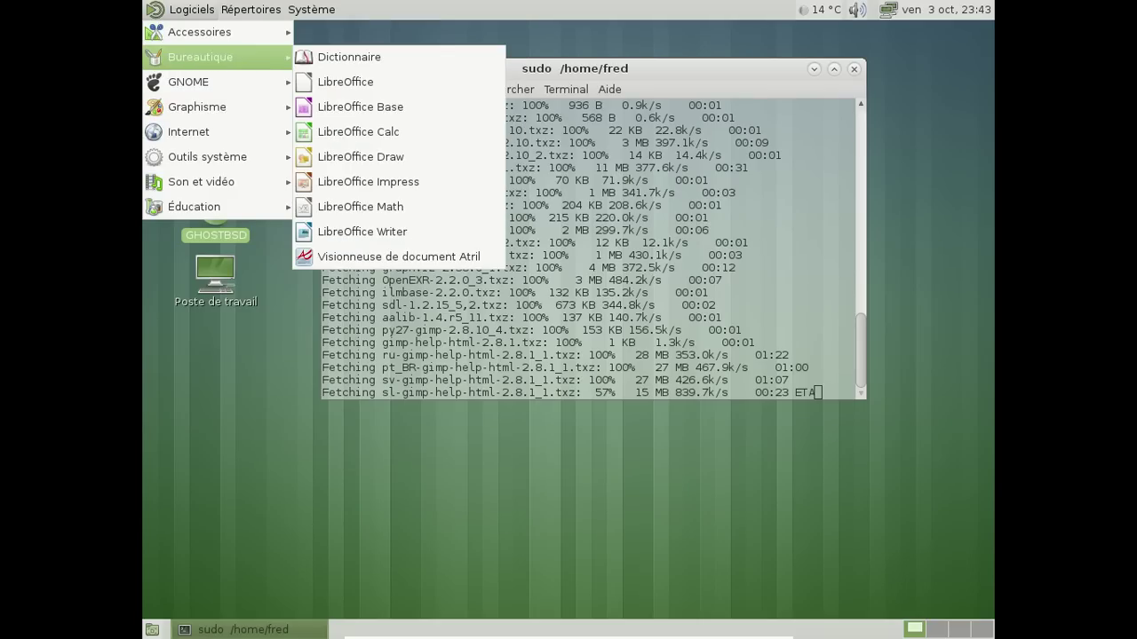
mouse_move(227, 90)
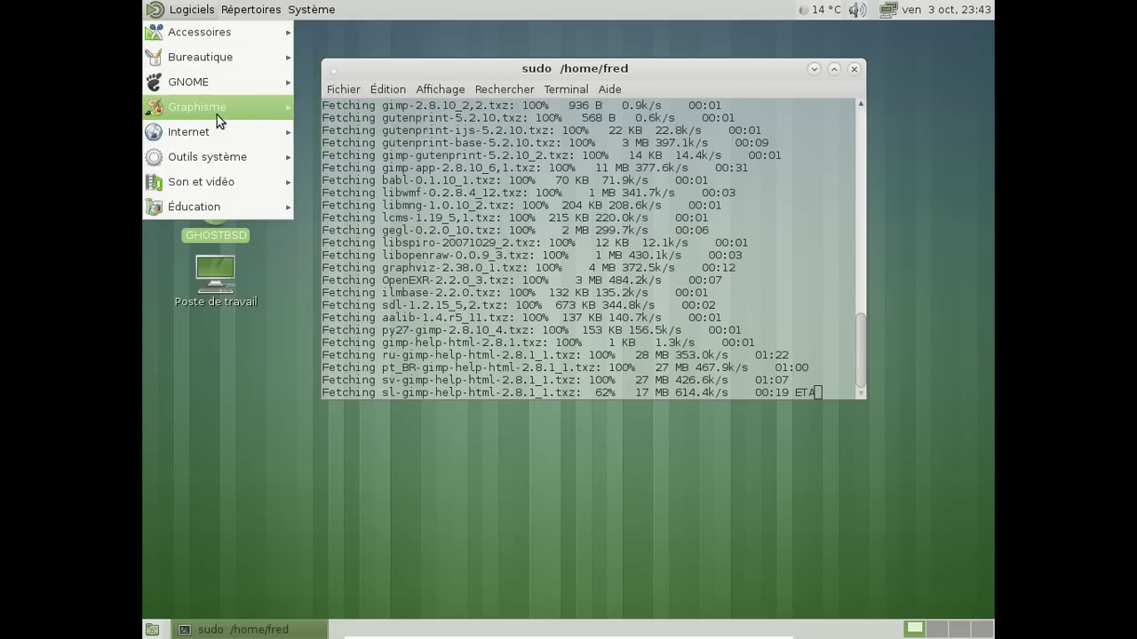
mouse_move(218, 132)
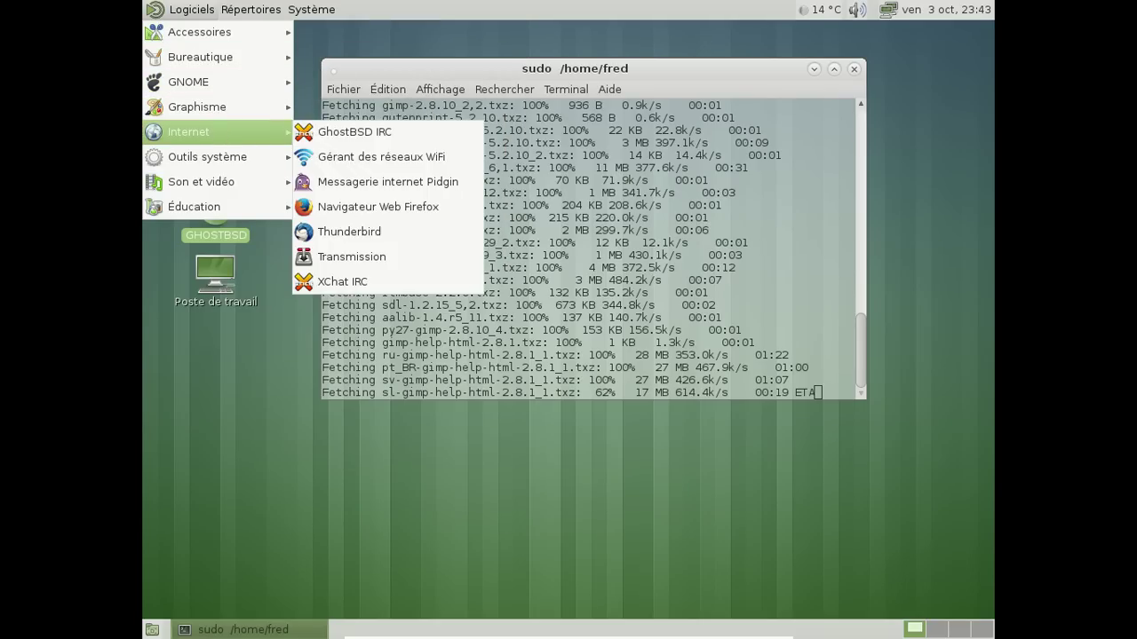
left_click(368, 205)
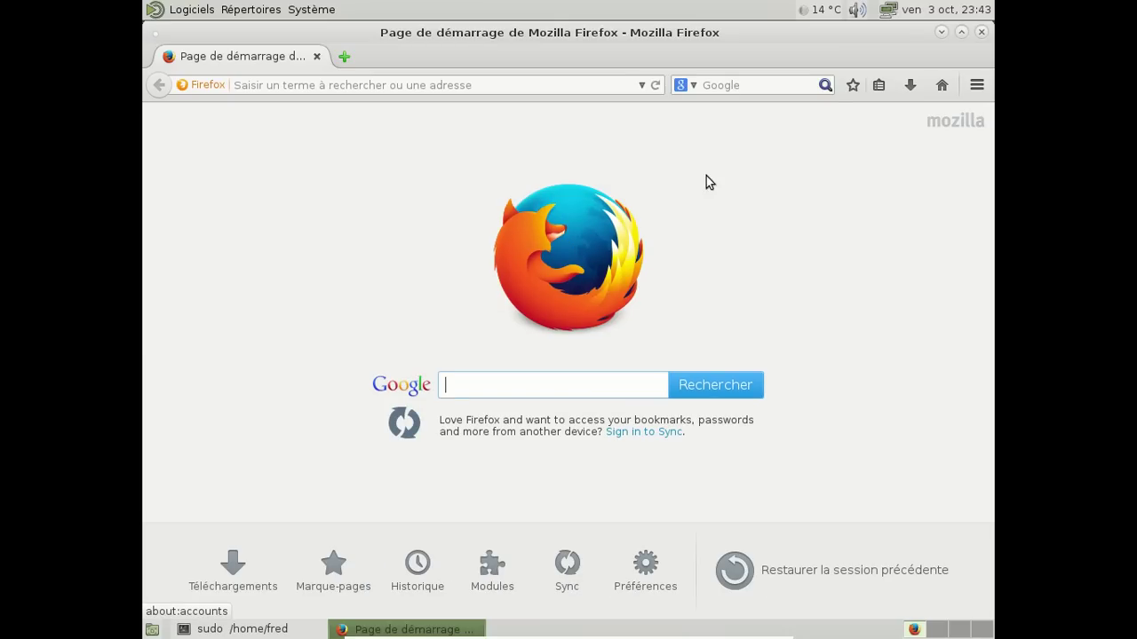
Check Firefox's installed language packs in the add-ons manager
left_click(976, 88)
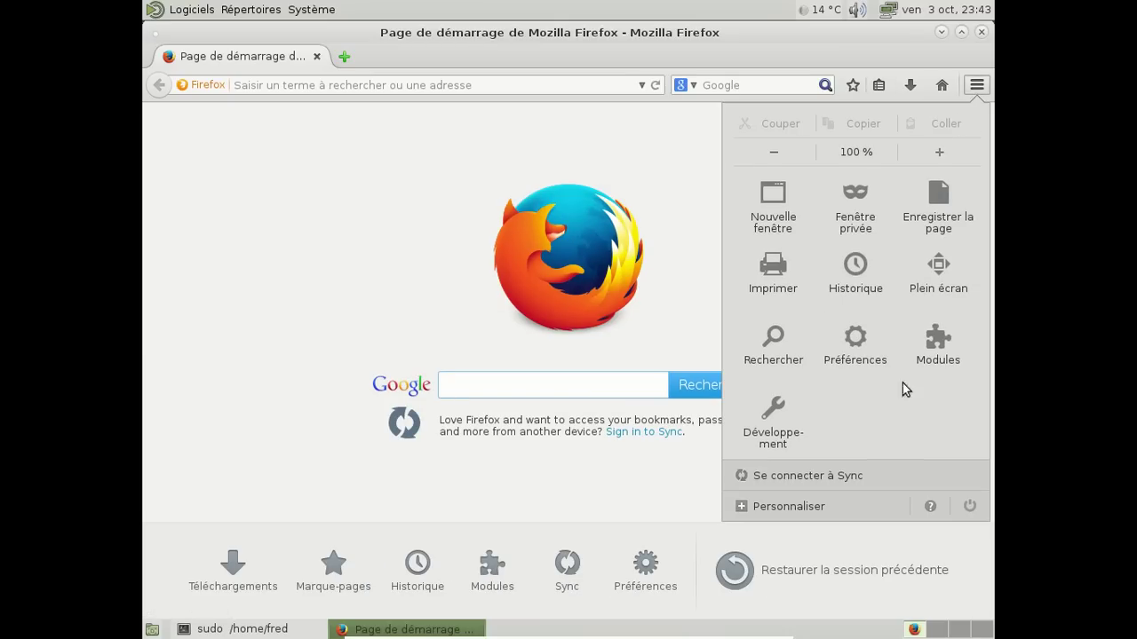
left_click(923, 365)
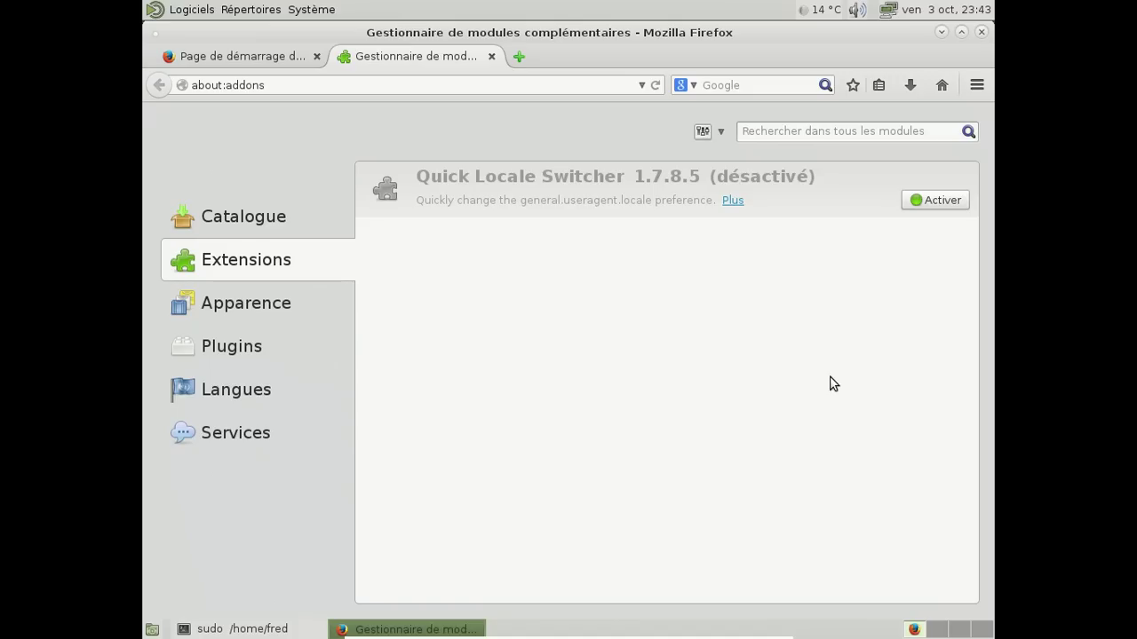
left_click(209, 402)
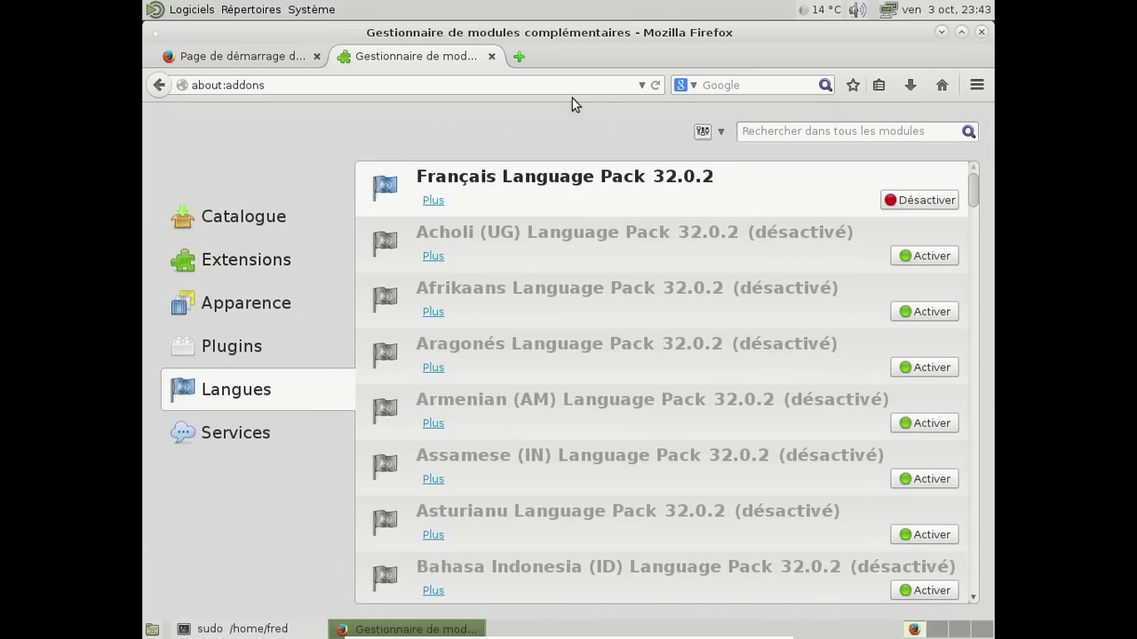
Find general.useragent.locale (fr-FR) in about:config, then close Firefox with all three tabs
left_click(529, 57)
type("about:config")
key("Return")
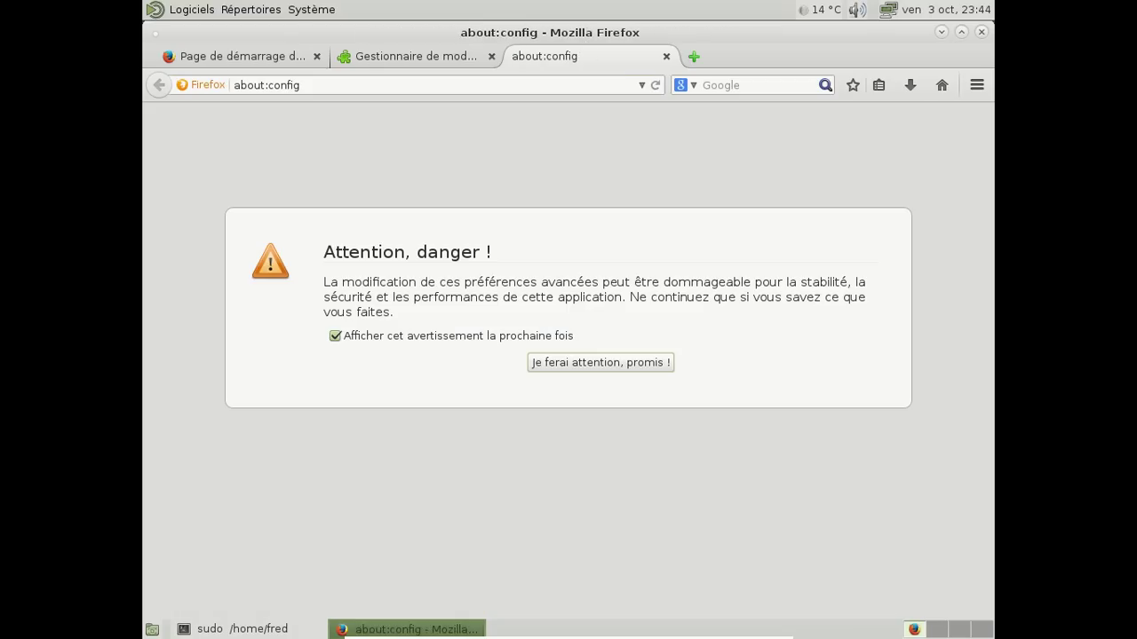
left_click(644, 365)
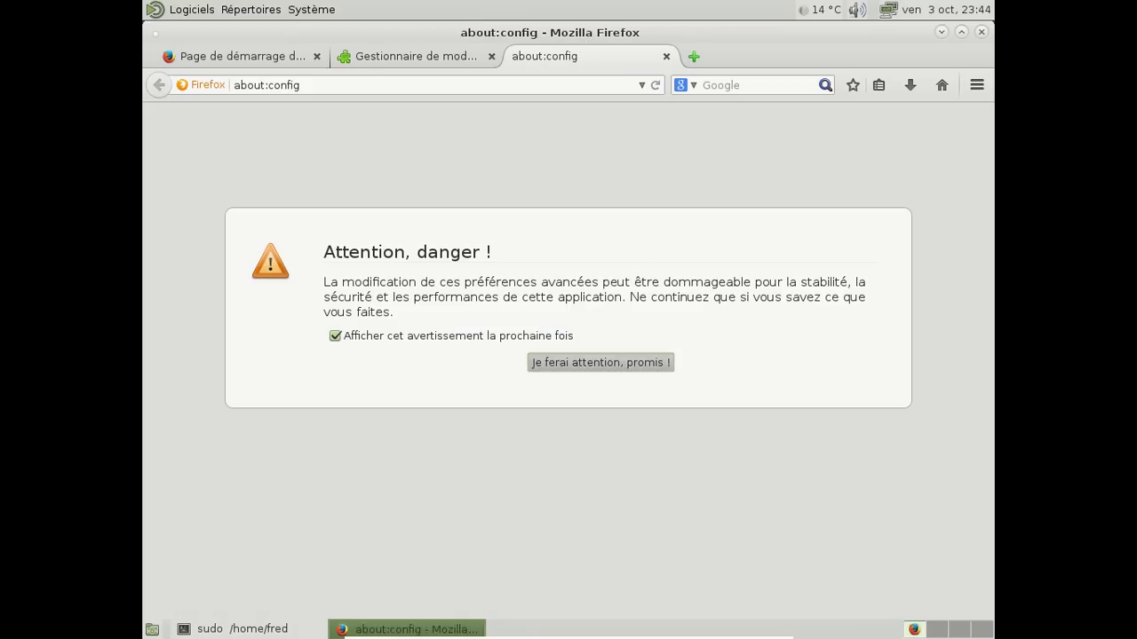
type("eneral.user")
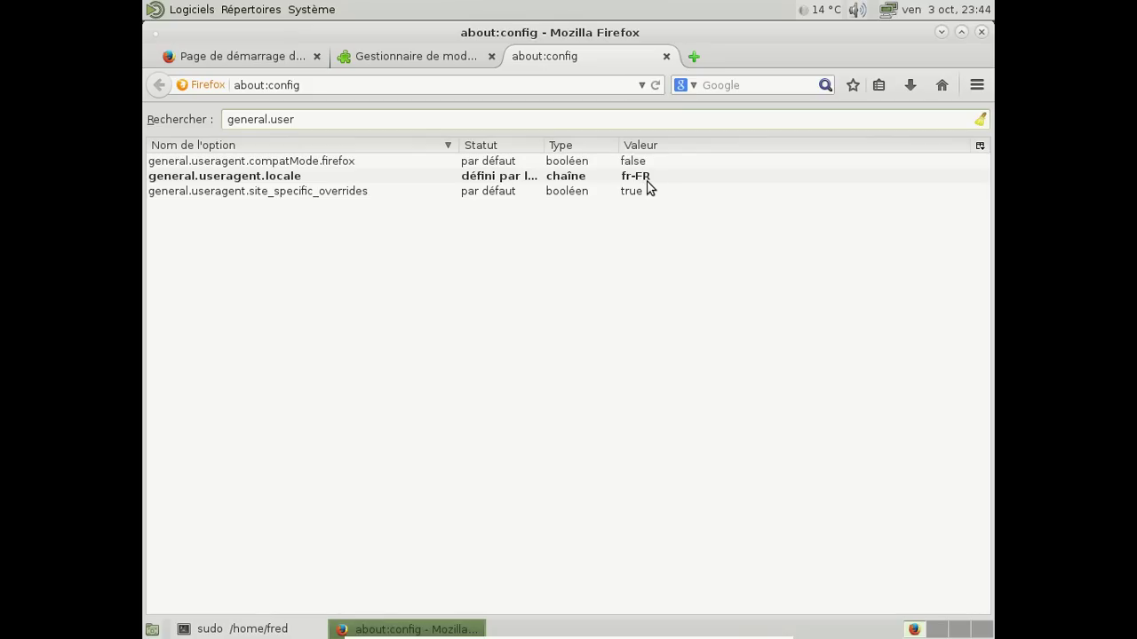
left_click(982, 32)
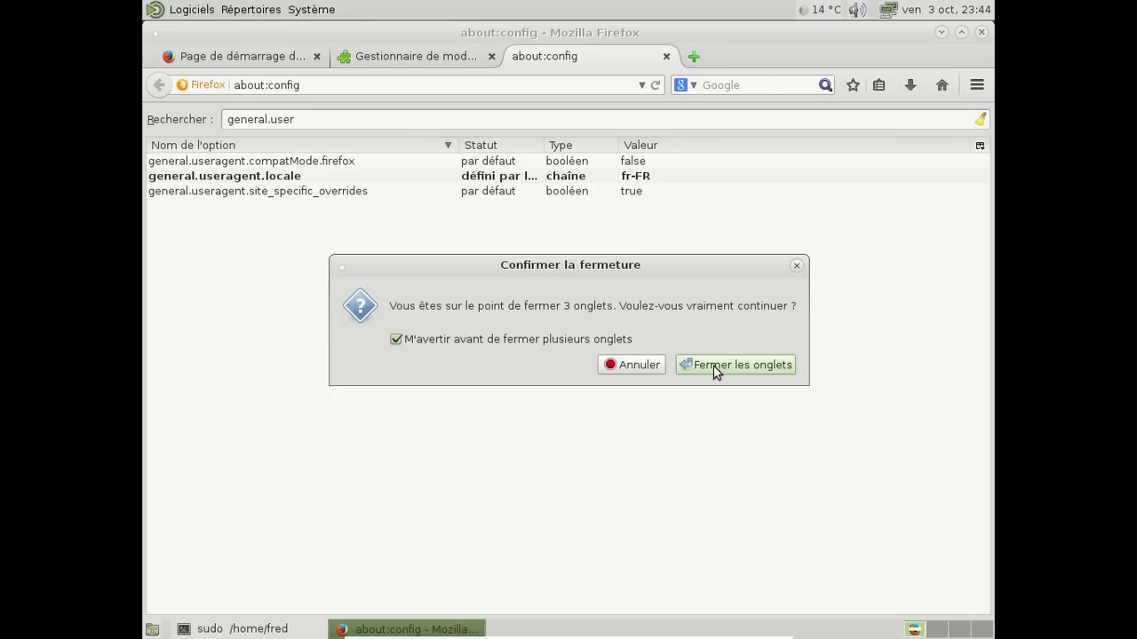
left_click(715, 365)
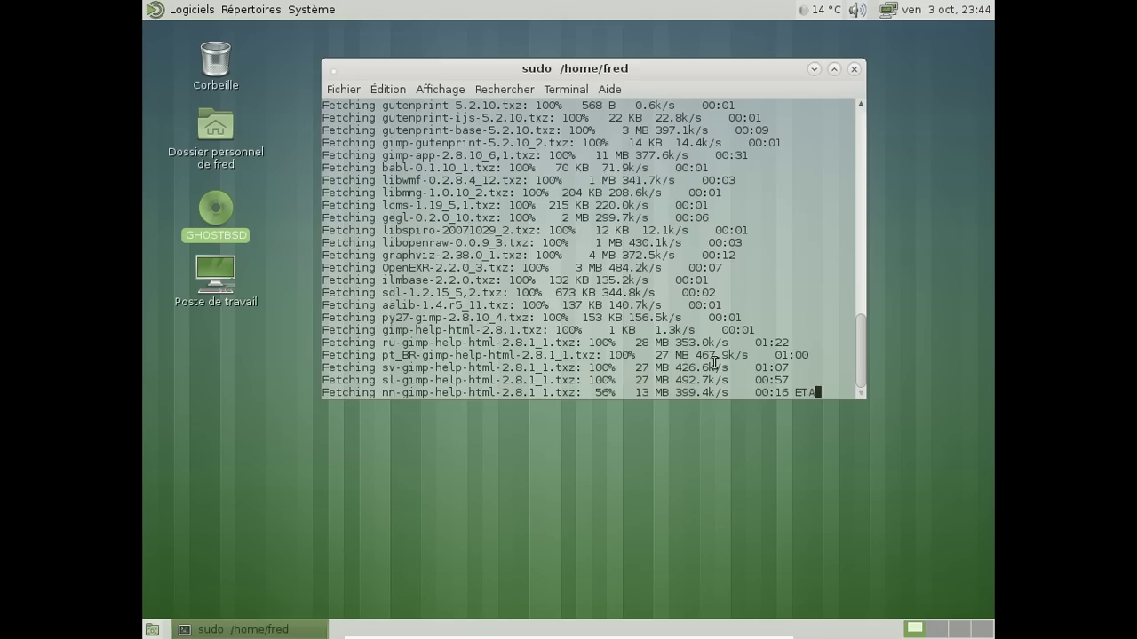
Launch Thunderbird from Logiciels > Internet and skip getting a new e-mail address
left_click(203, 9)
mouse_move(240, 142)
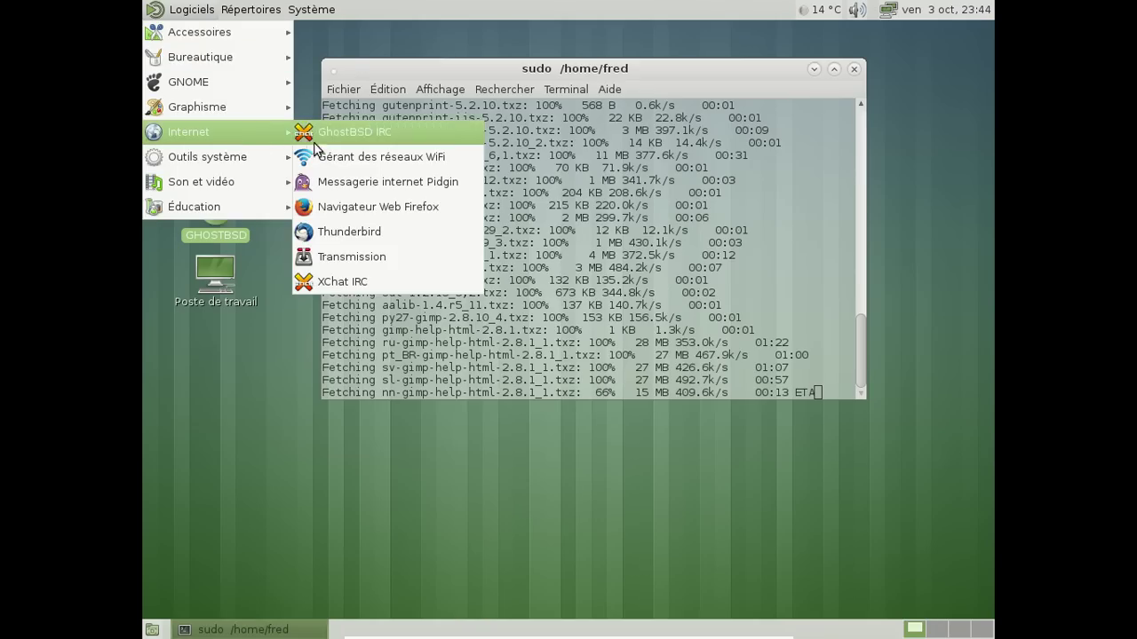
left_click(355, 231)
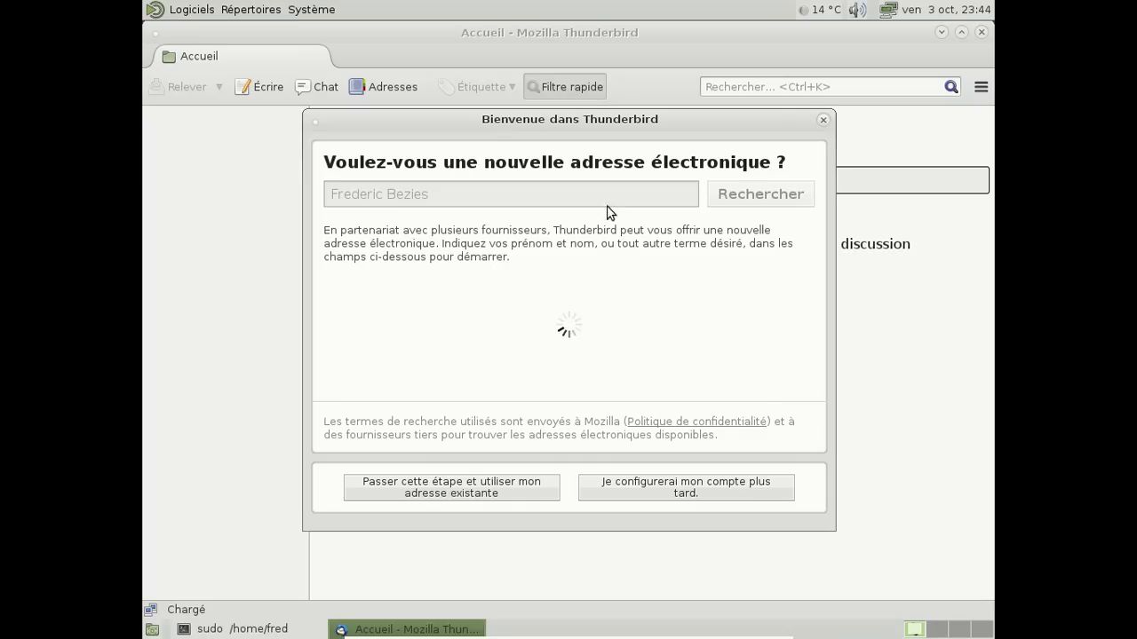
left_click(691, 492)
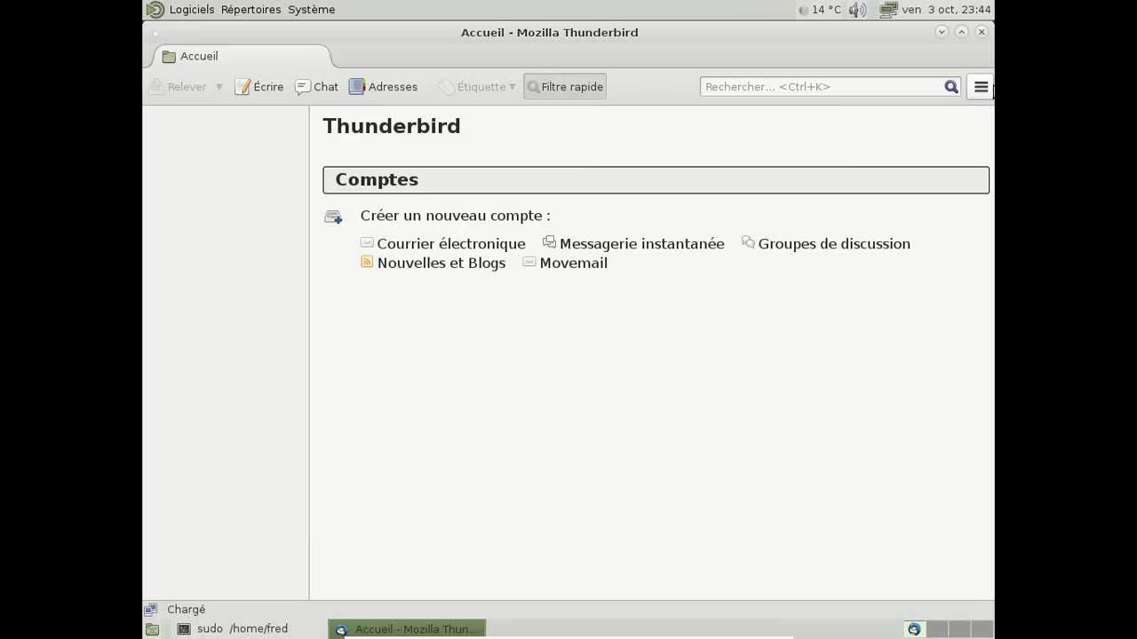
left_click(980, 86)
mouse_move(928, 206)
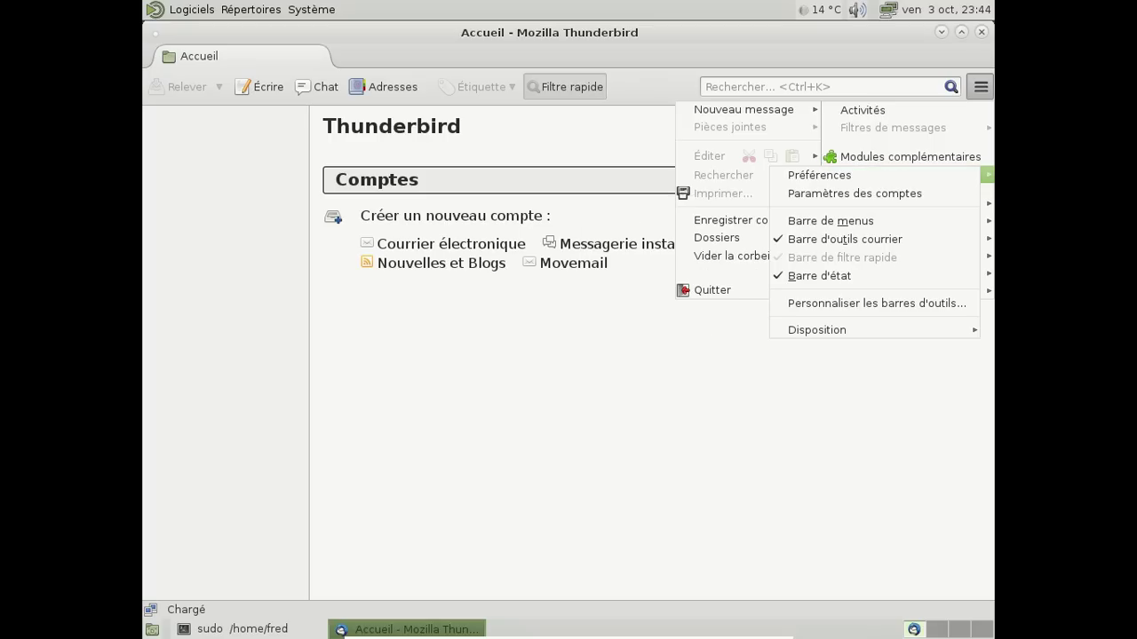
left_click(904, 176)
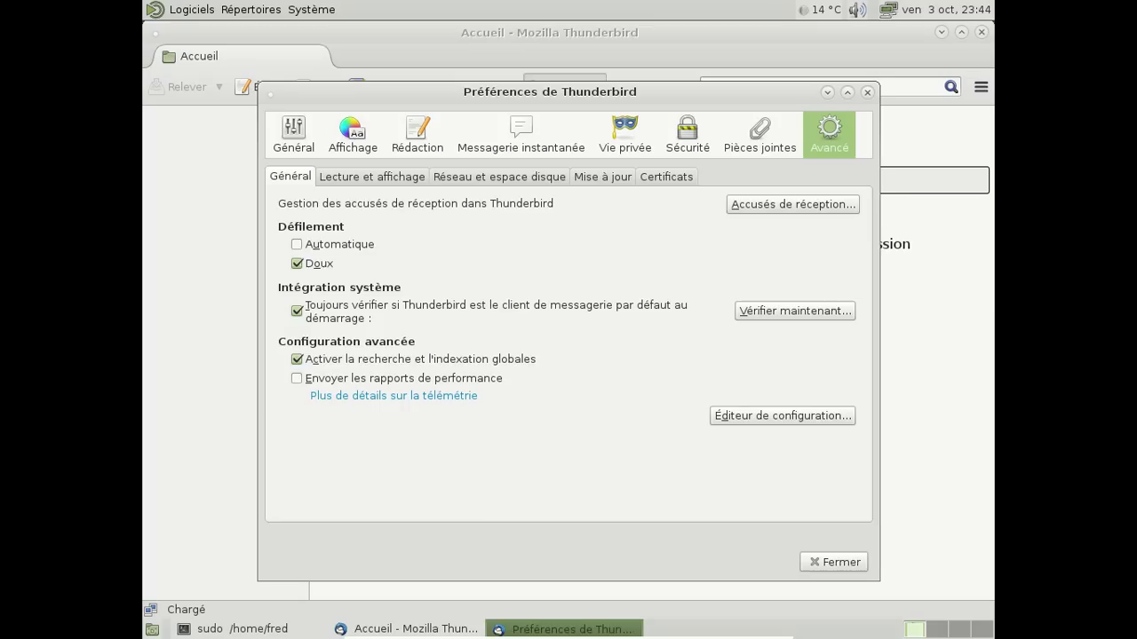
left_click(798, 415)
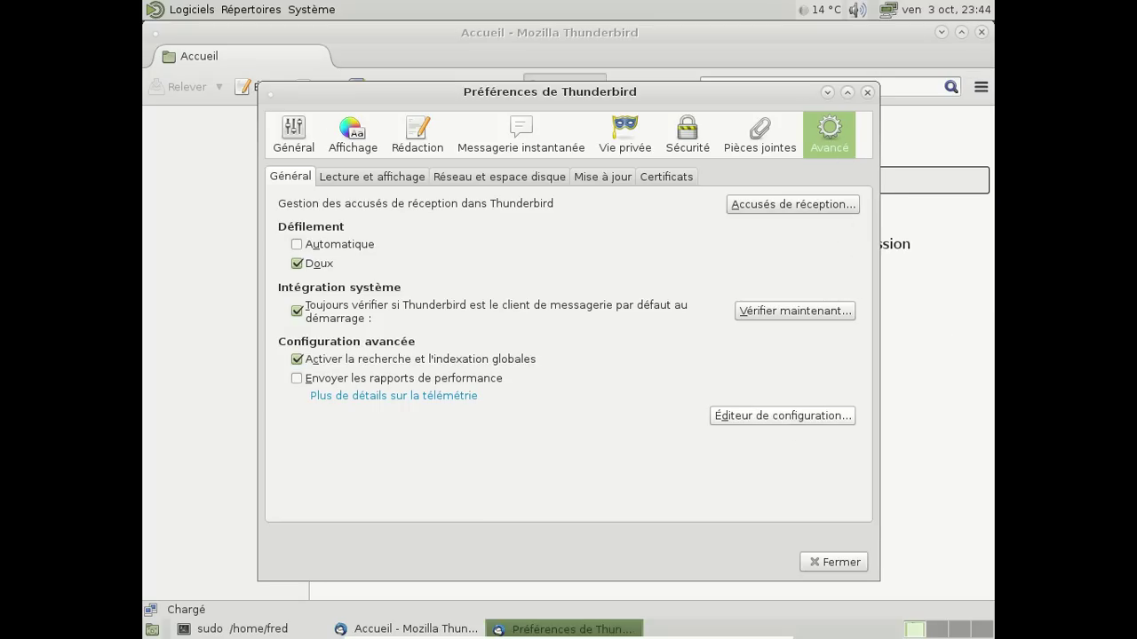
left_click(794, 422)
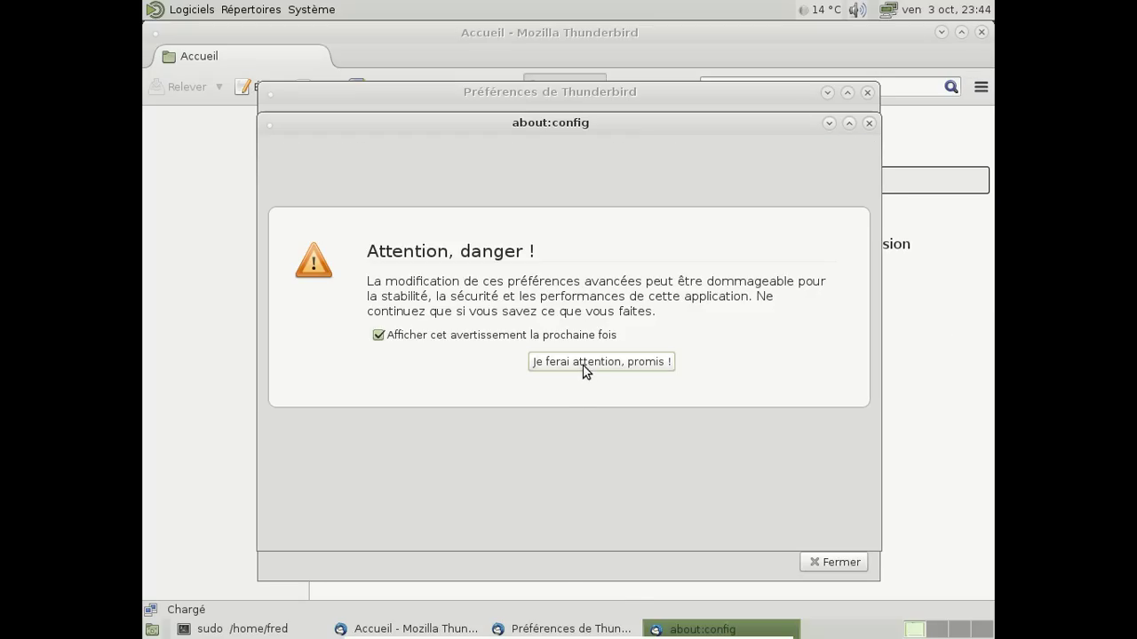
left_click(584, 363)
type("general")
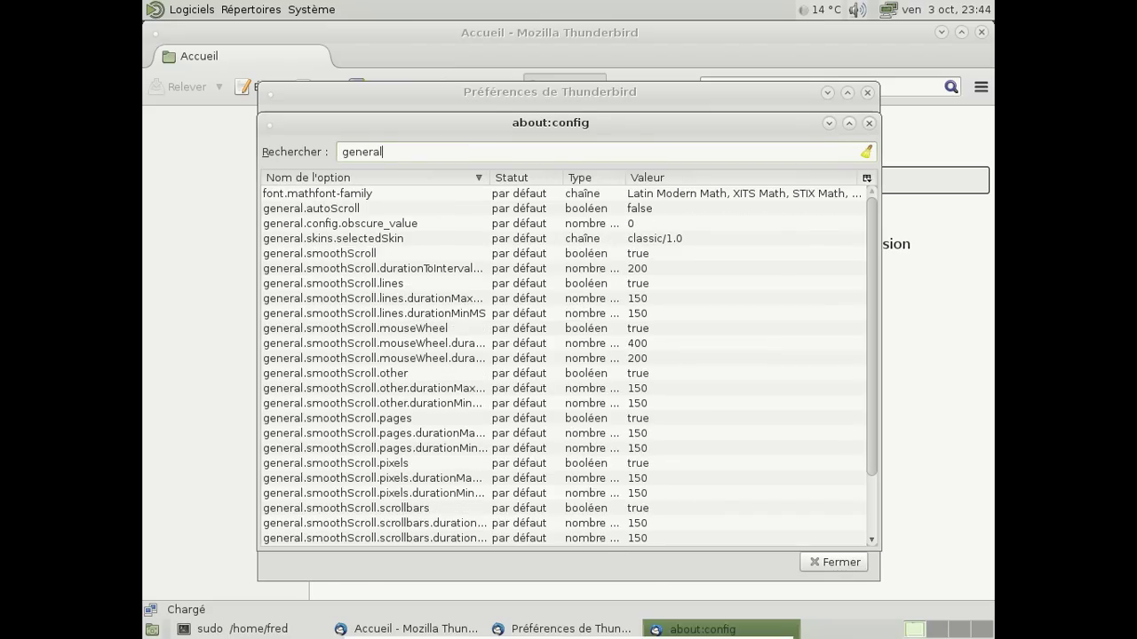
type(".user")
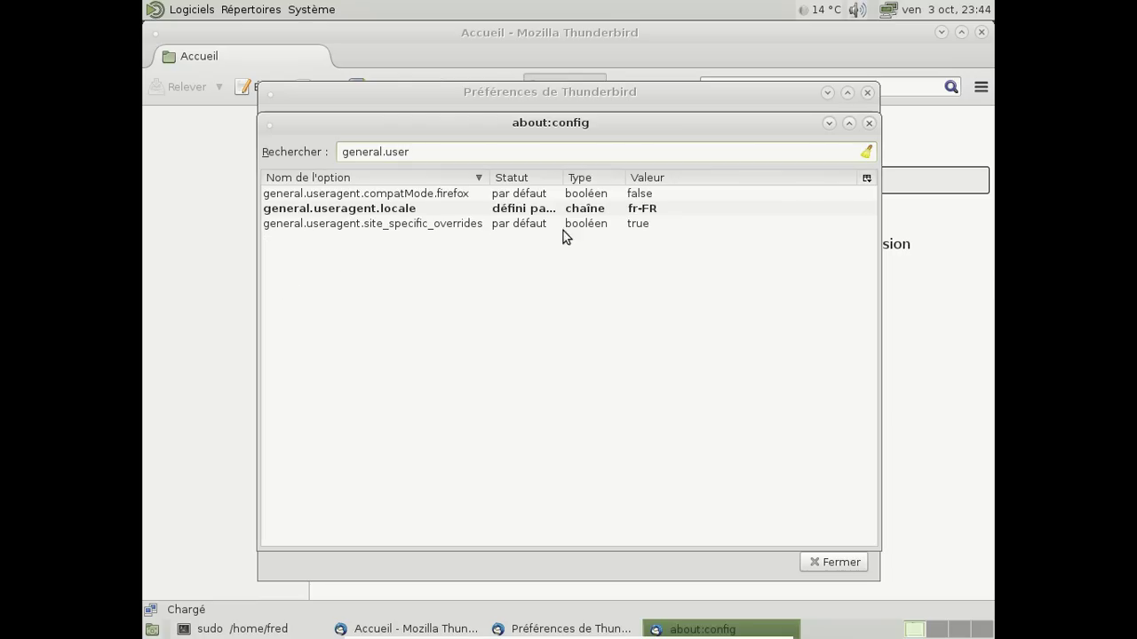
left_click(869, 123)
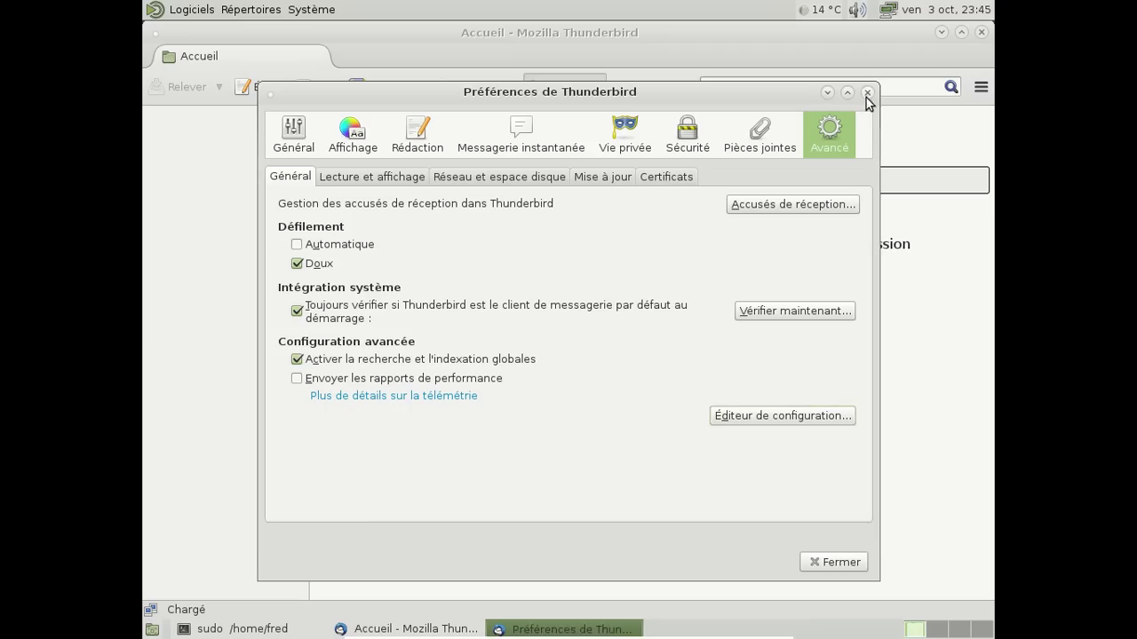
left_click(868, 92)
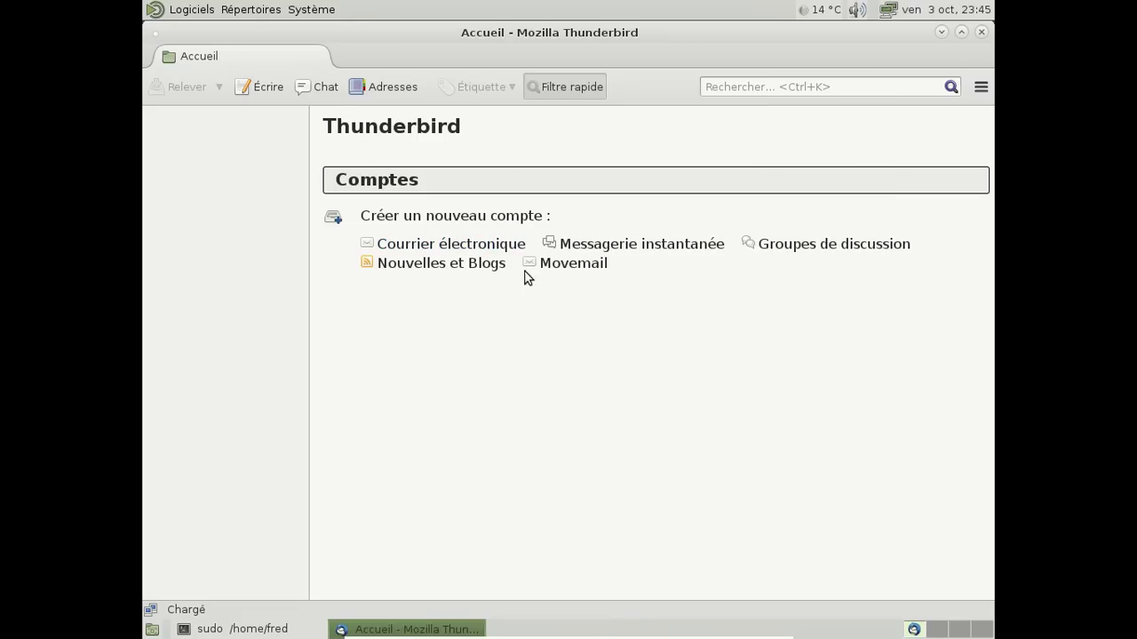
Add an existing e-mail address as an IMAP account, entering the address and its password
left_click(499, 246)
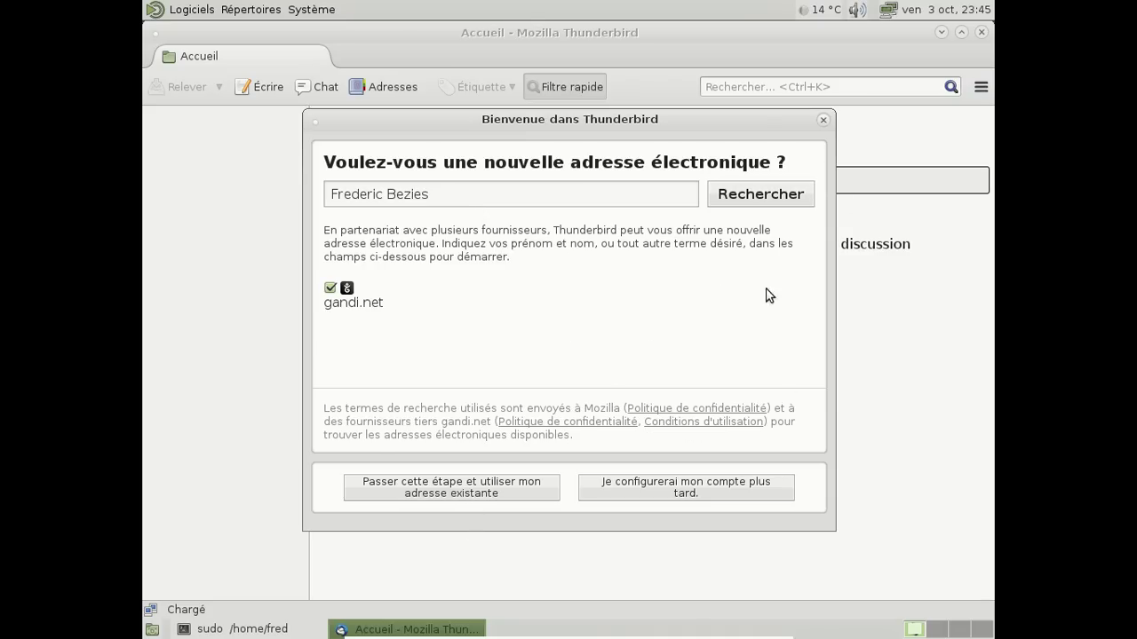
left_click(428, 490)
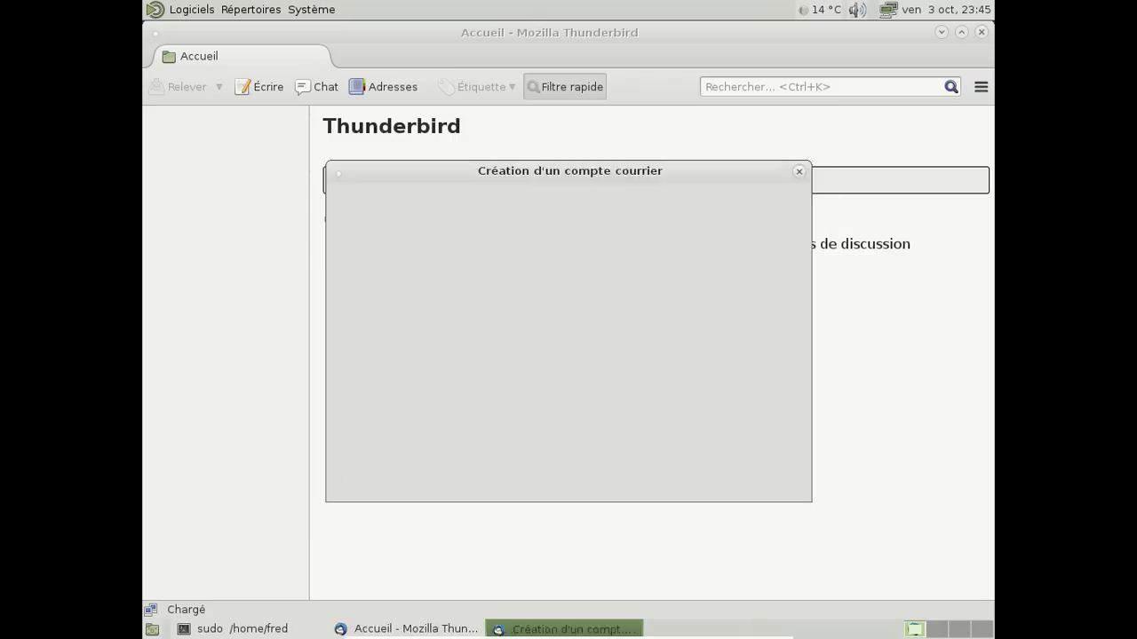
left_click(548, 234)
type("frederi")
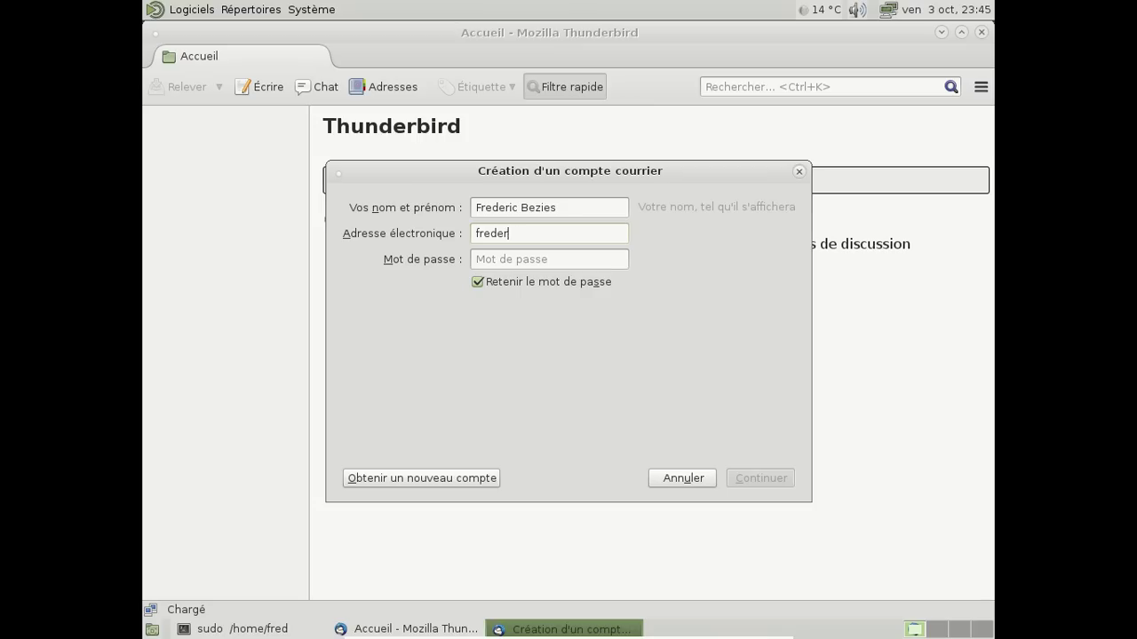
key("BackSpace")
key("BackSpace")
key("BackSpace")
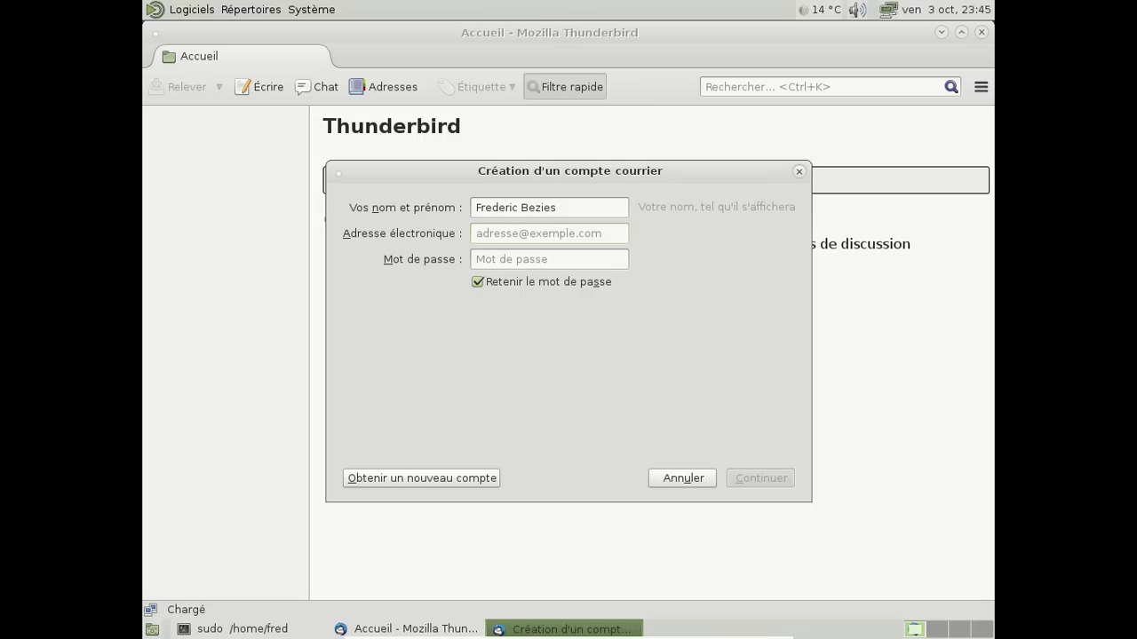
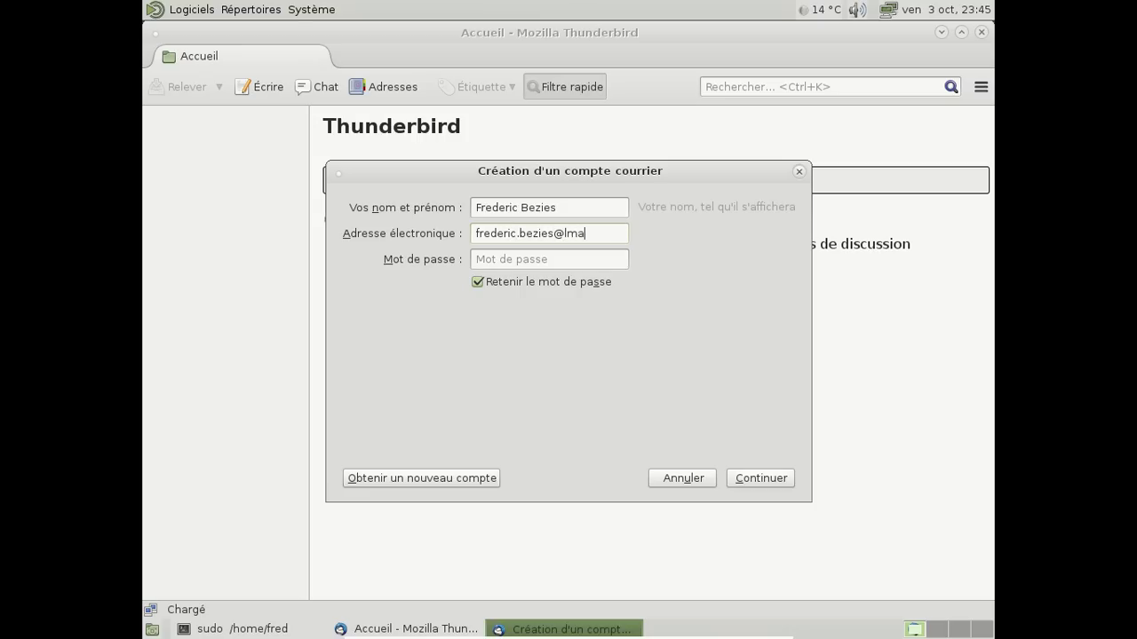
key("Tab")
type("********")
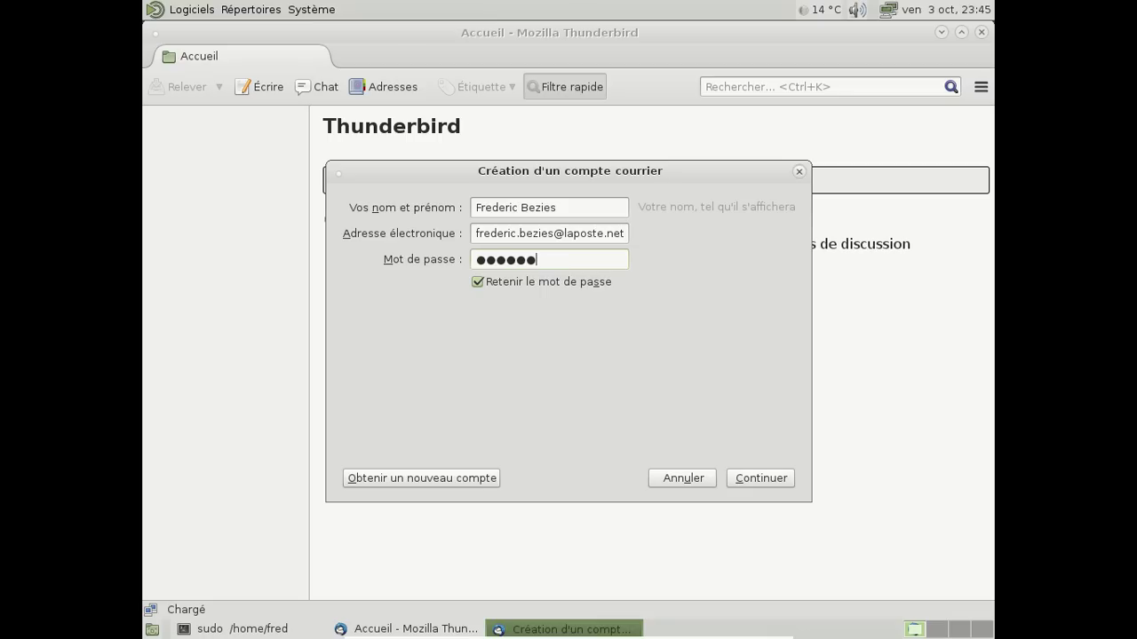
left_click(761, 477)
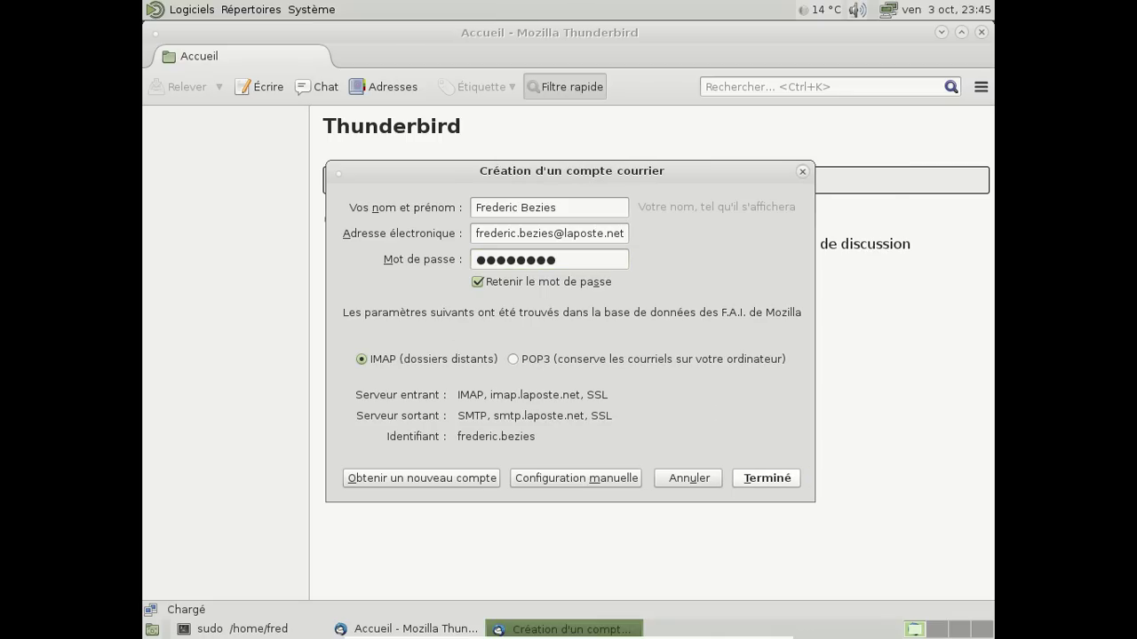
left_click(753, 478)
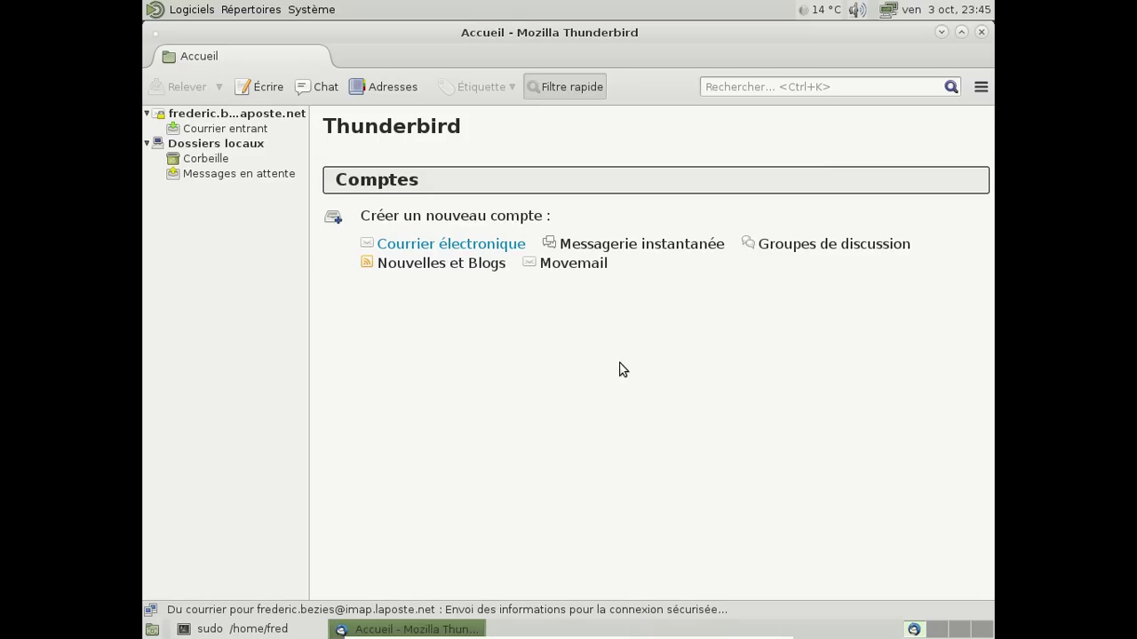
Enable the Lightning add-on, restart, make Thunderbird the default mail client, and open the calendar
left_click(222, 129)
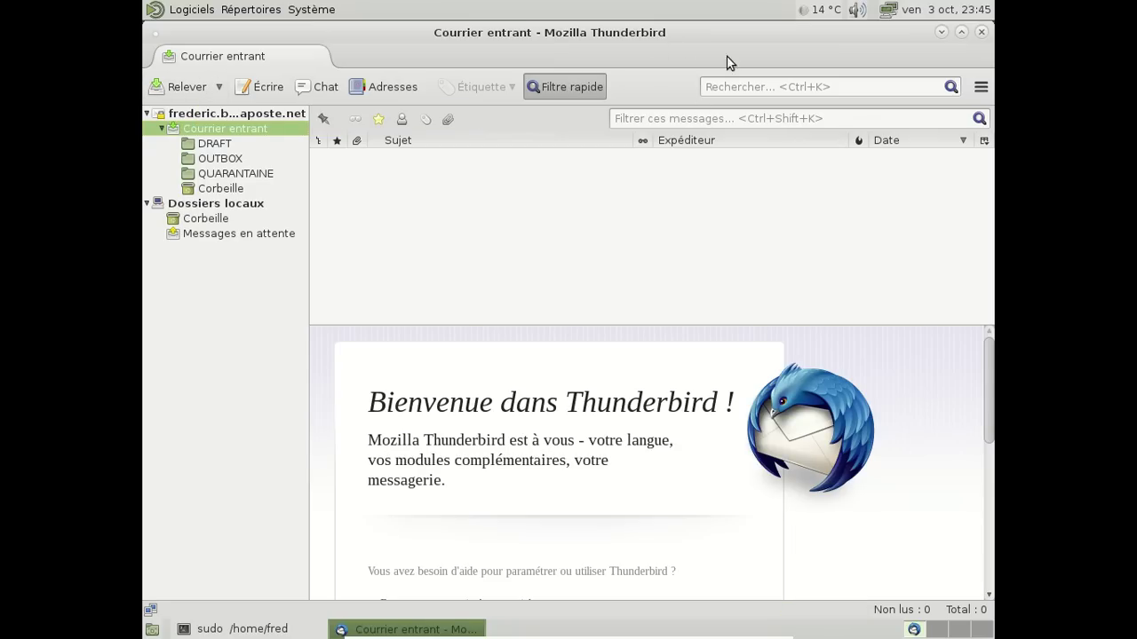
left_click(982, 87)
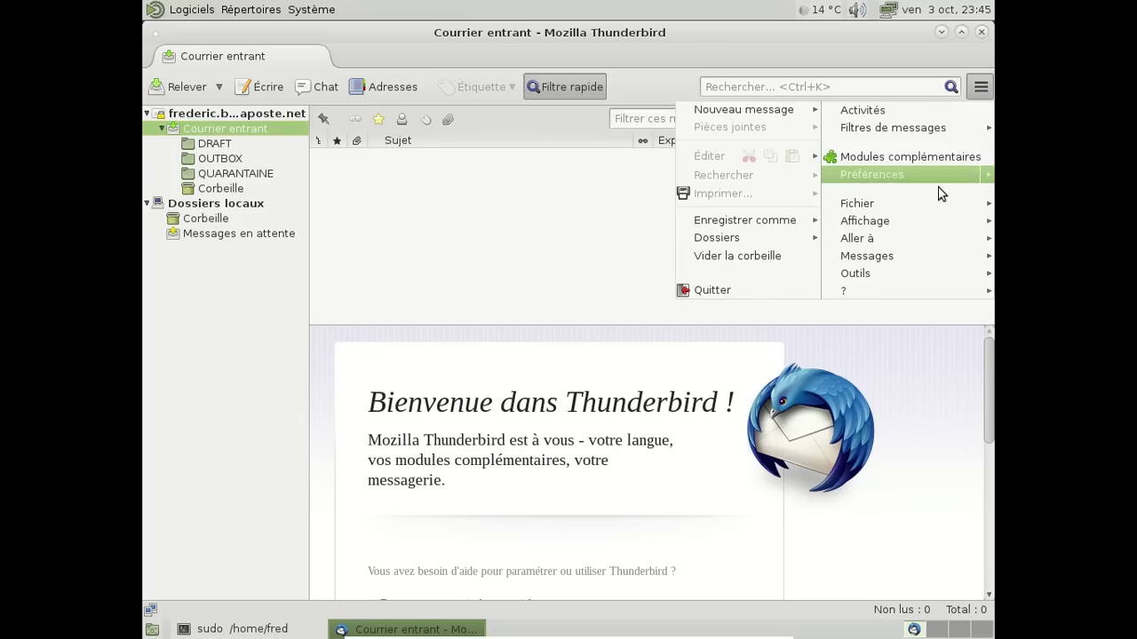
mouse_move(942, 210)
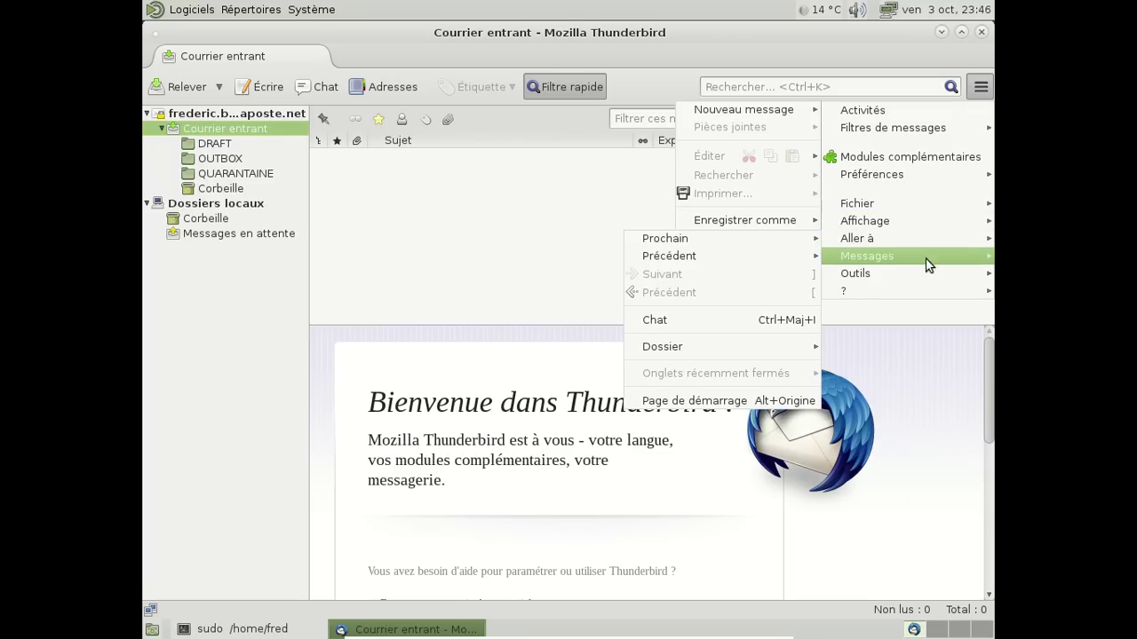
mouse_move(932, 274)
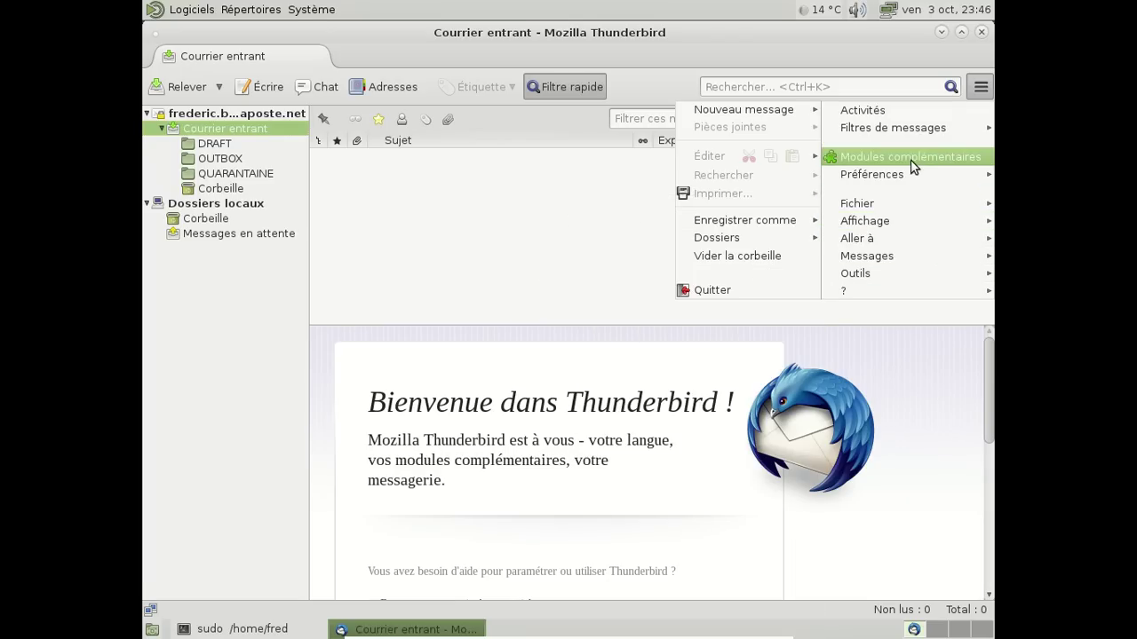
left_click(915, 159)
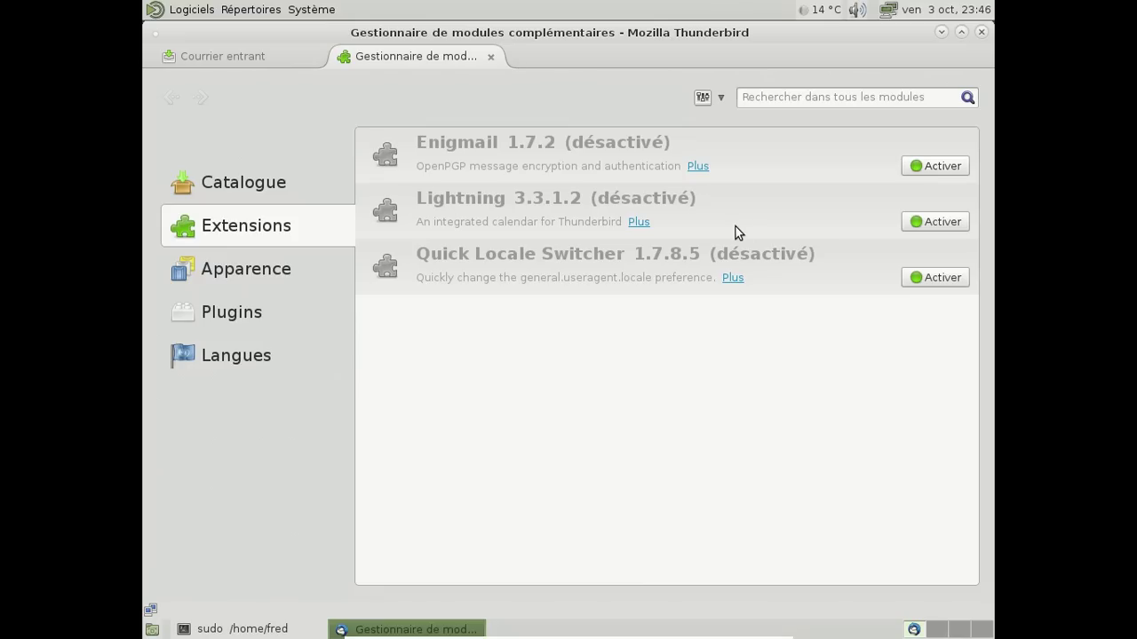
left_click(919, 222)
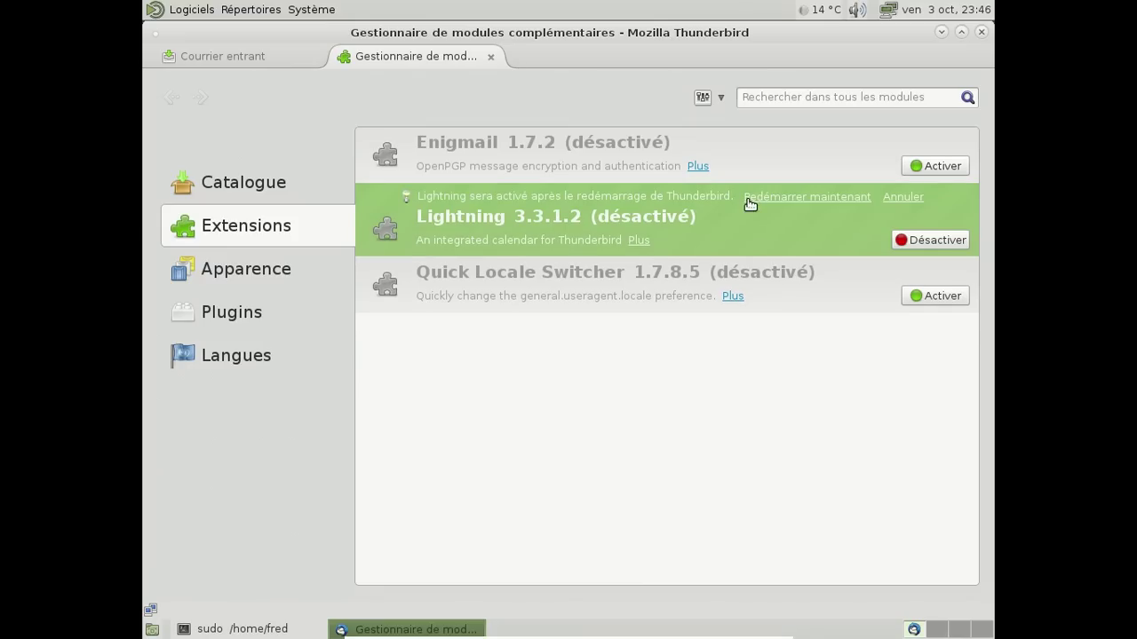
left_click(748, 198)
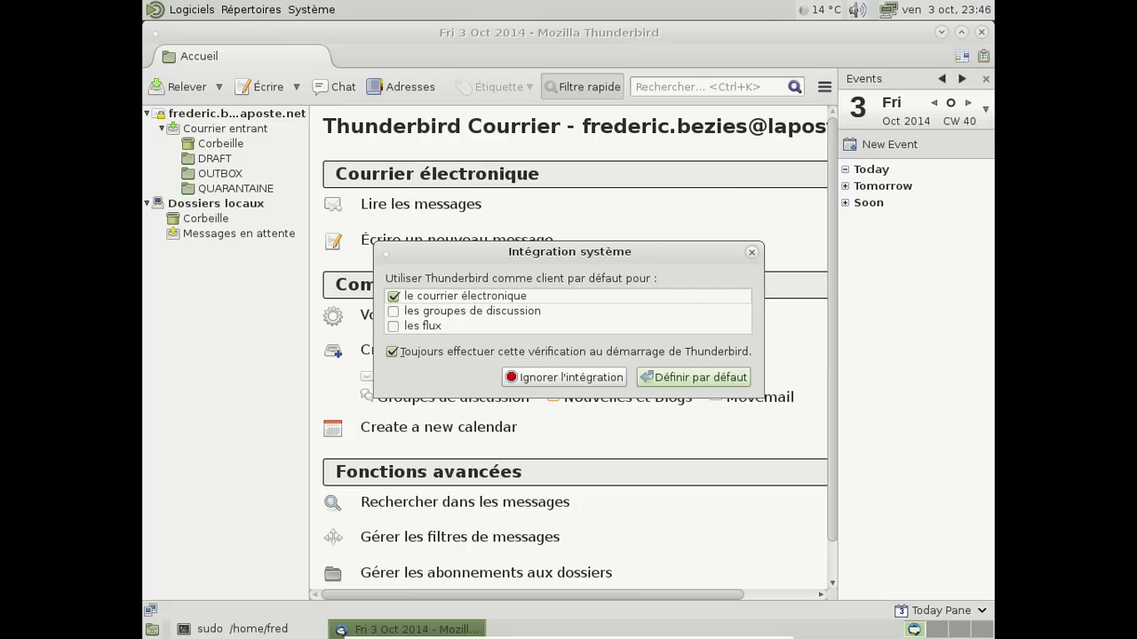
left_click(688, 375)
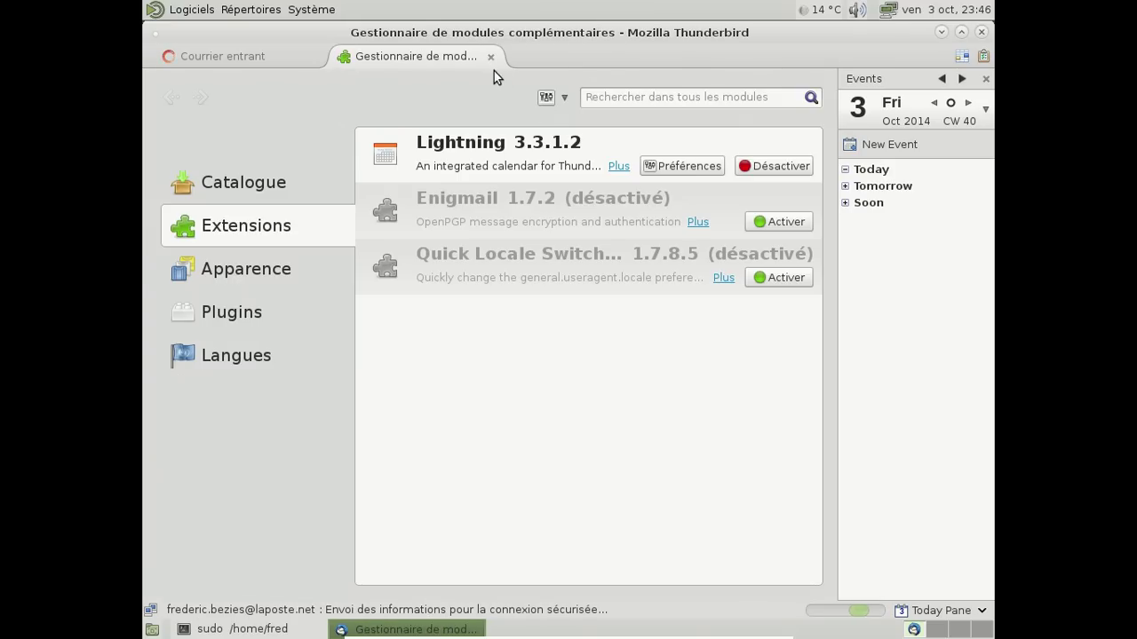
left_click(490, 56)
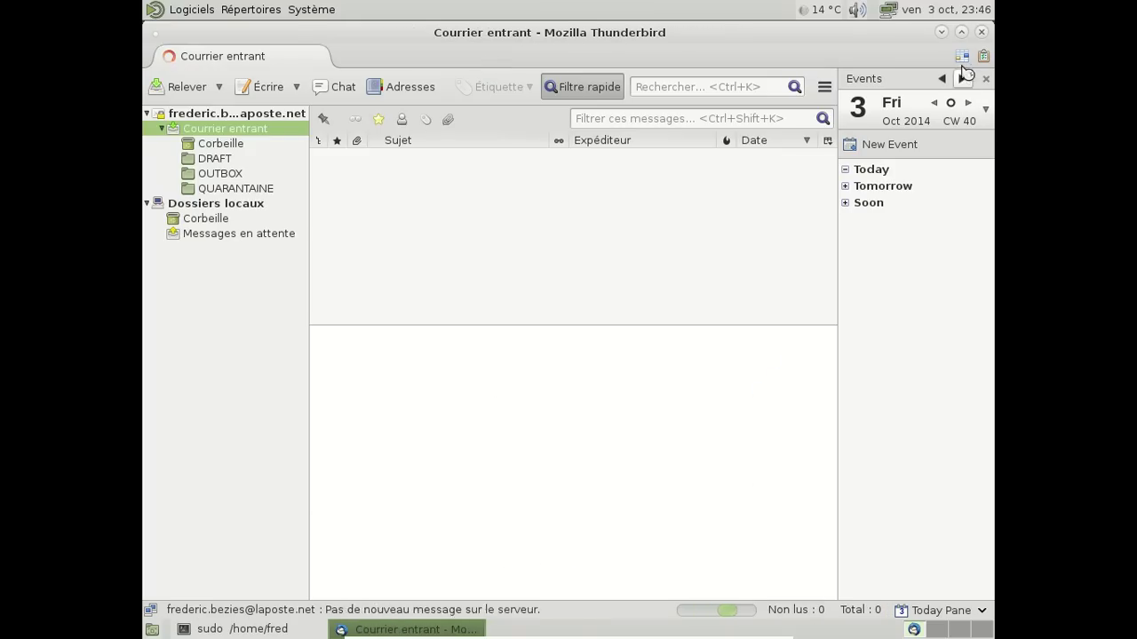
left_click(961, 57)
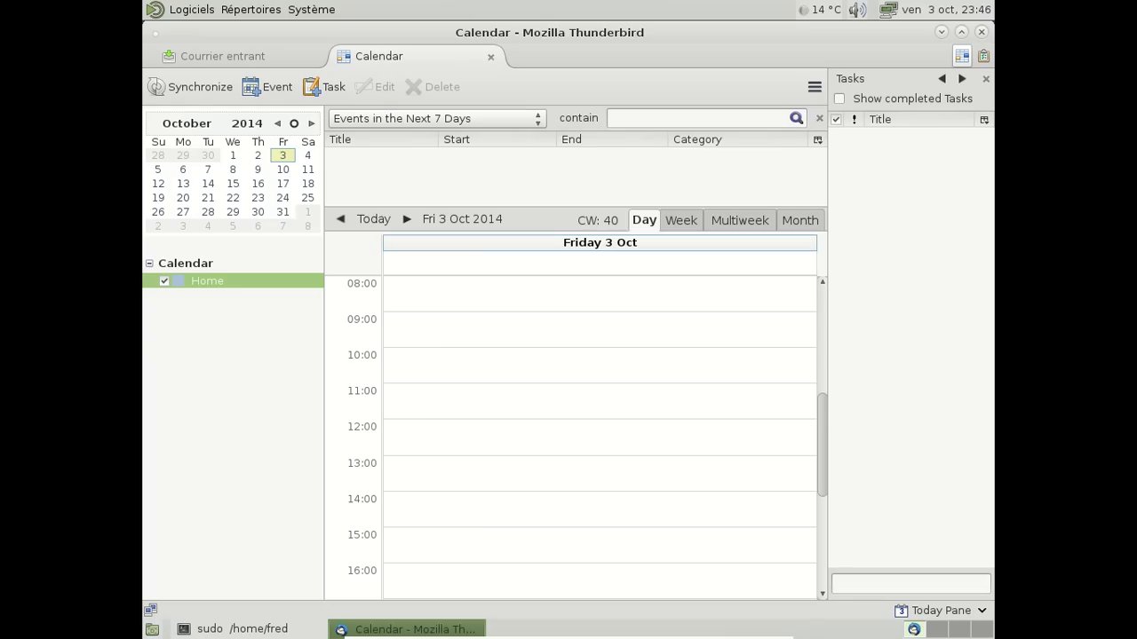
Start then cancel a new calendar, close the Calendar tab, and quit Thunderbird
right_click(223, 302)
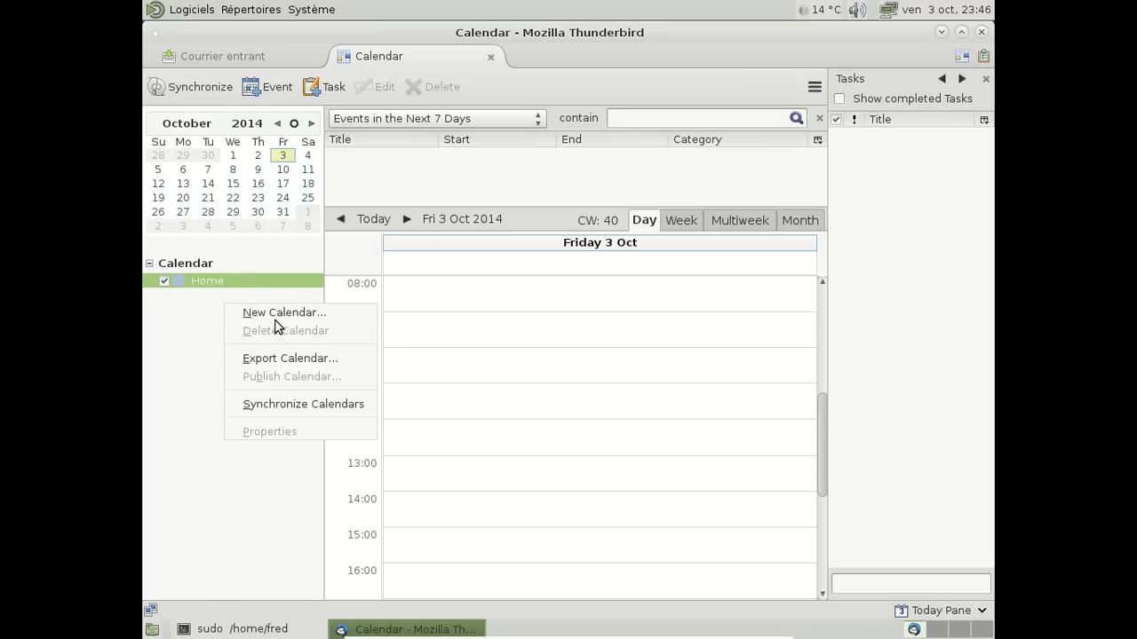
left_click(273, 316)
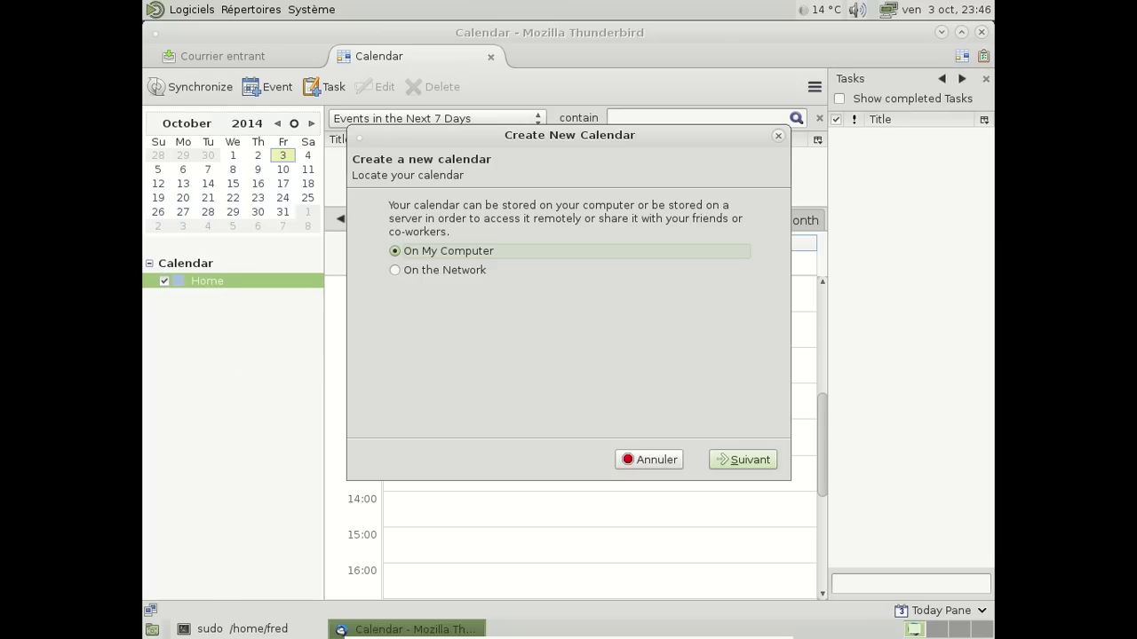
left_click(666, 460)
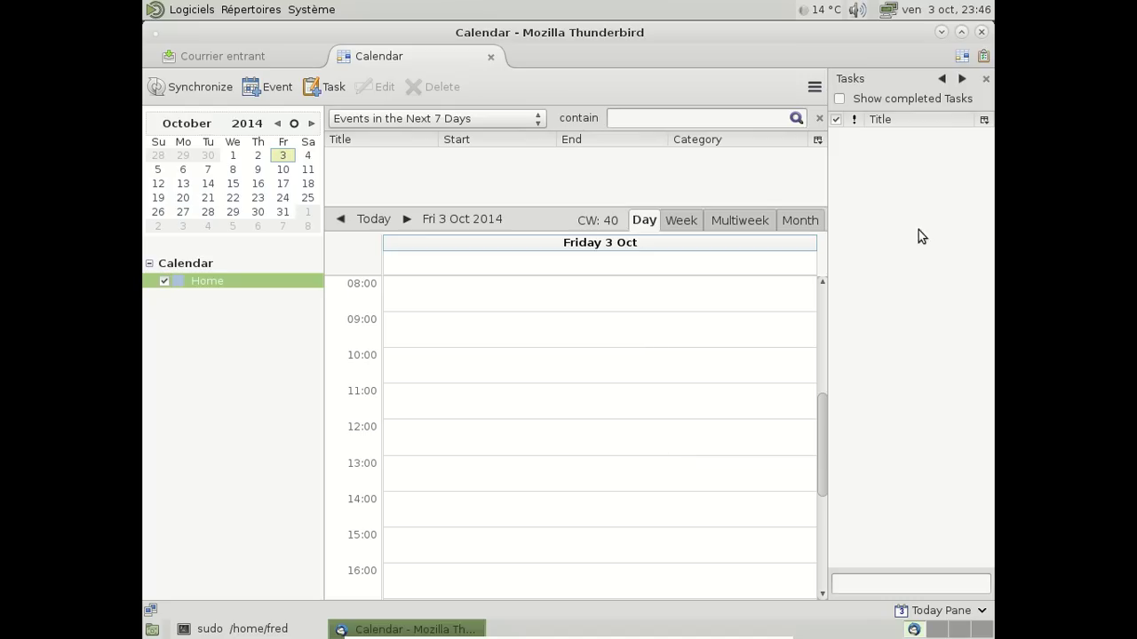
left_click(491, 56)
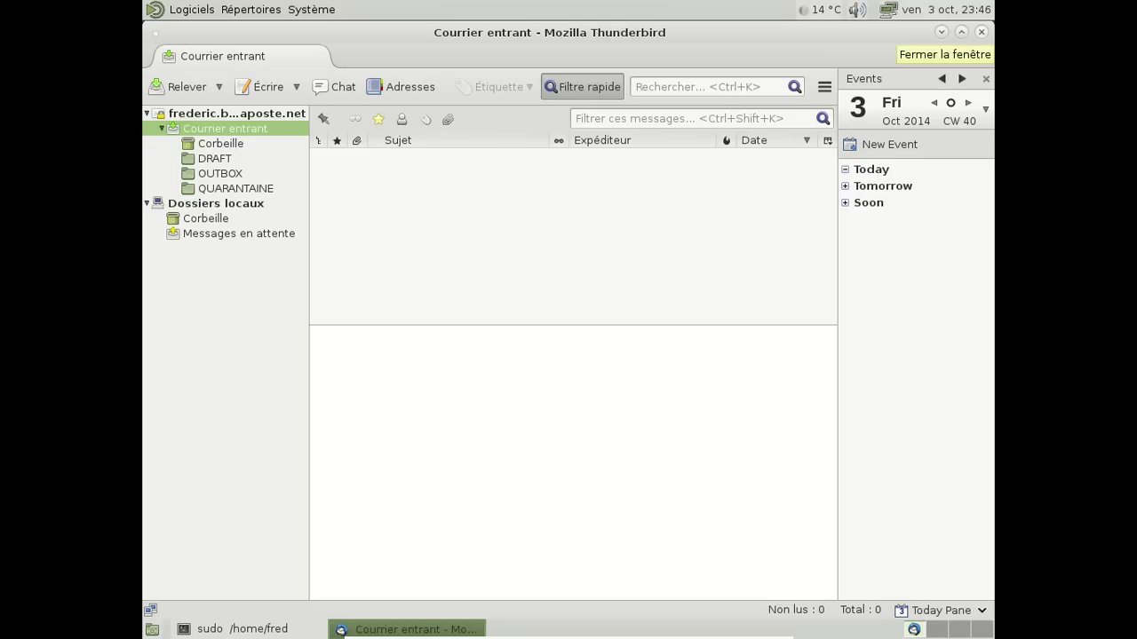
left_click(981, 32)
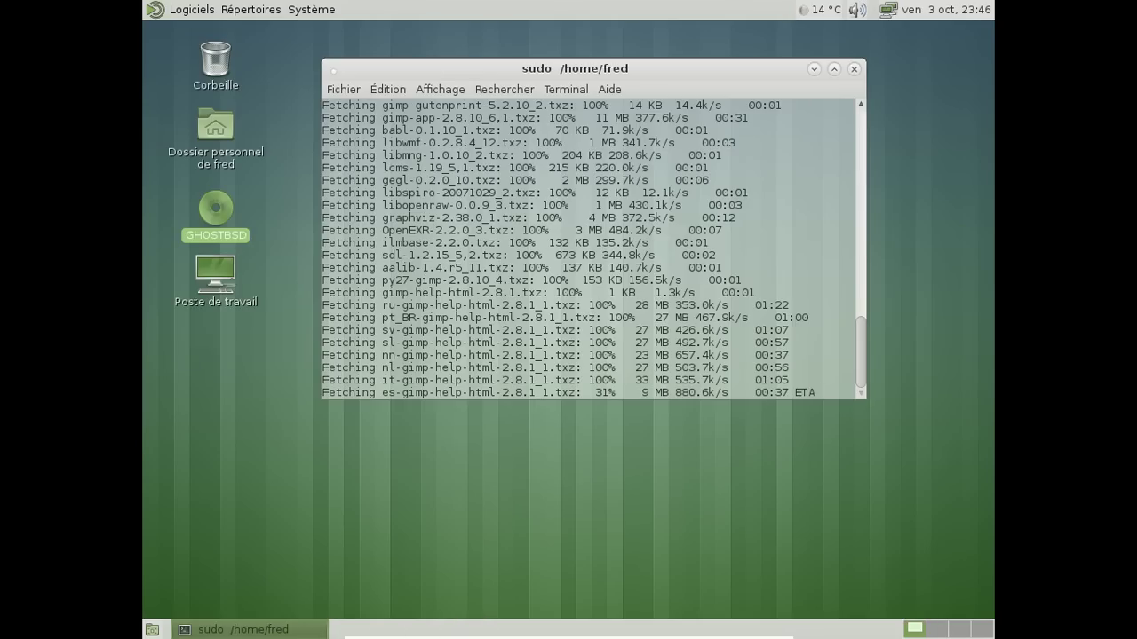
Browse the Logiciels submenus, then move across to the Répertoires and Système menus
left_click(210, 11)
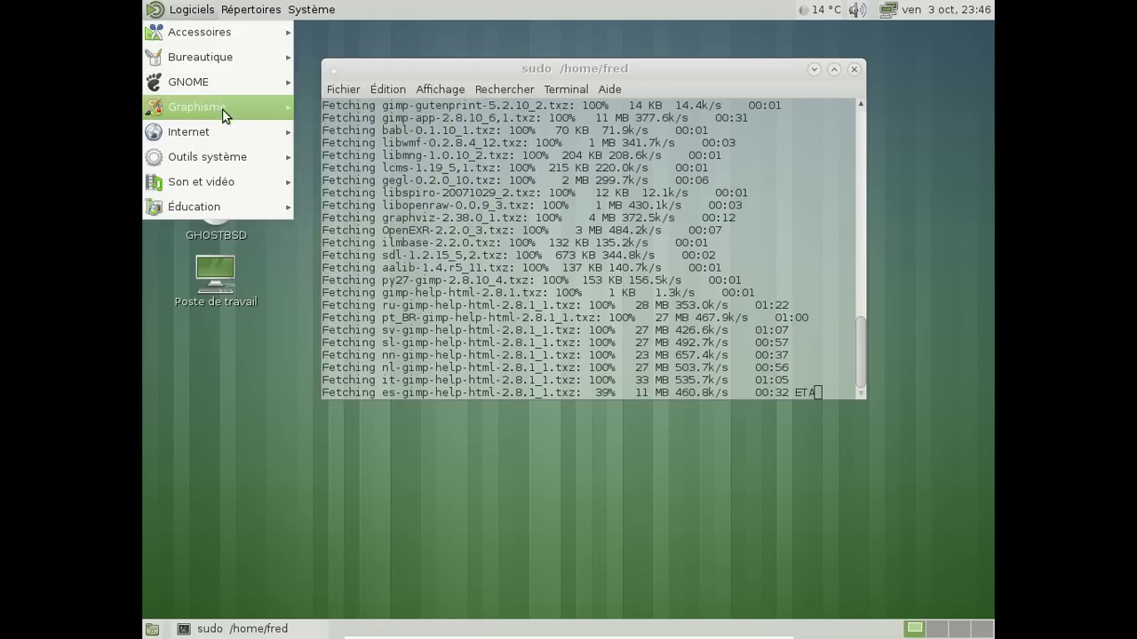
mouse_move(231, 132)
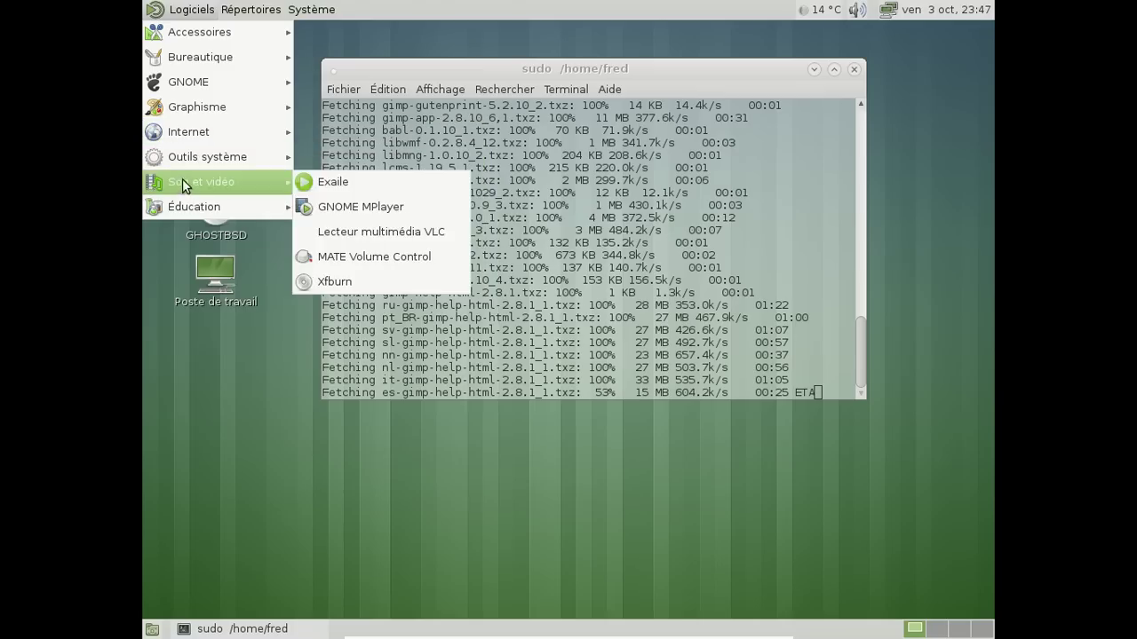
mouse_move(187, 166)
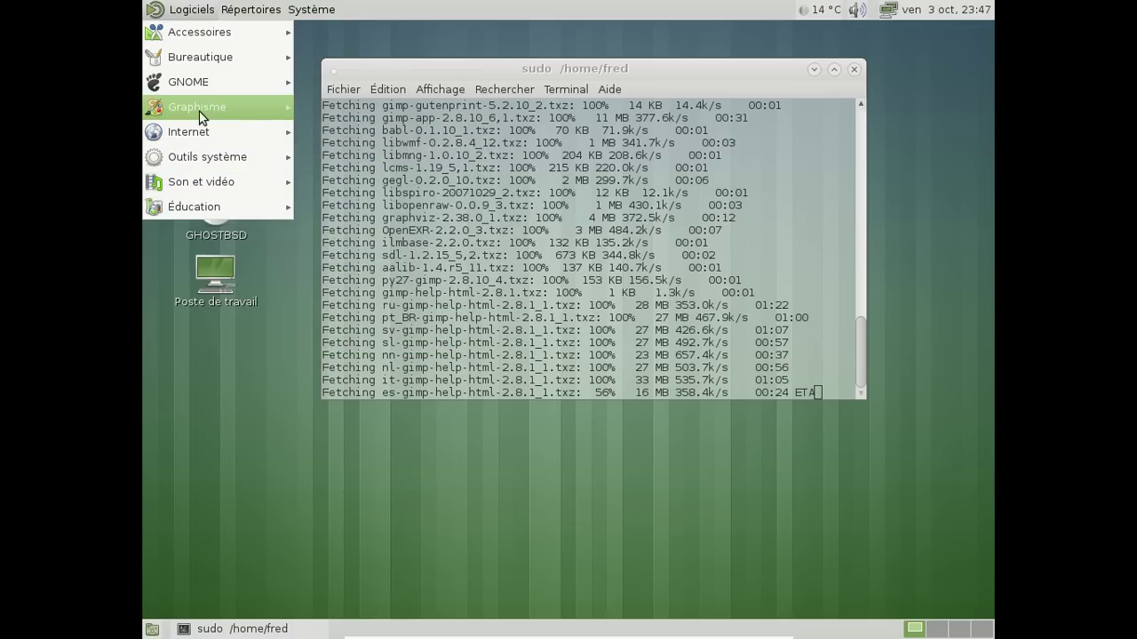
mouse_move(205, 78)
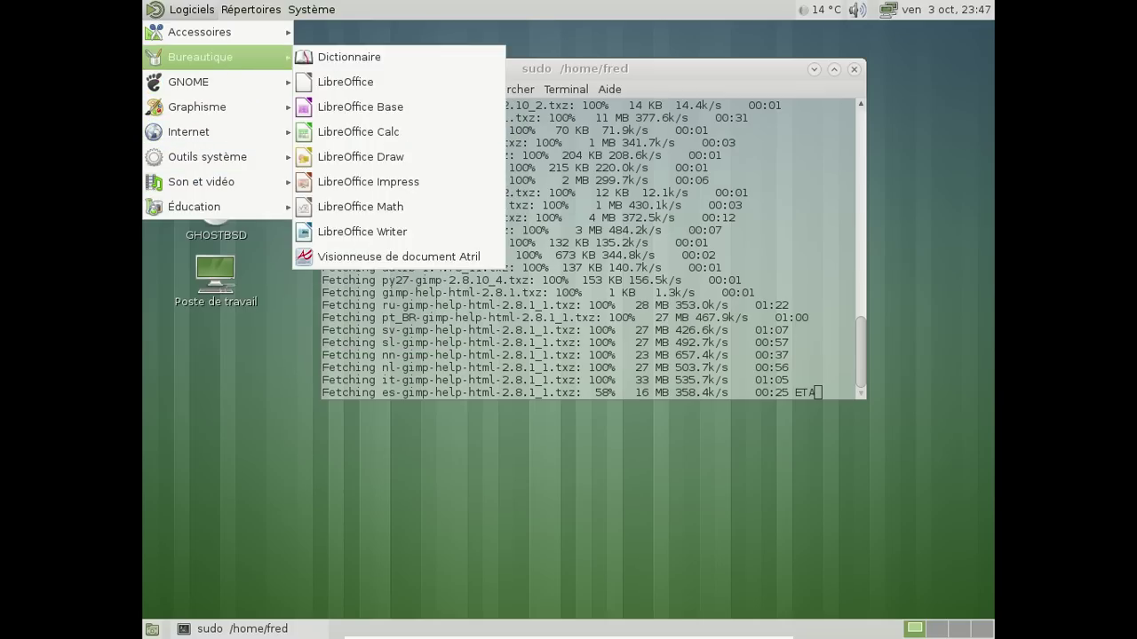
mouse_move(213, 40)
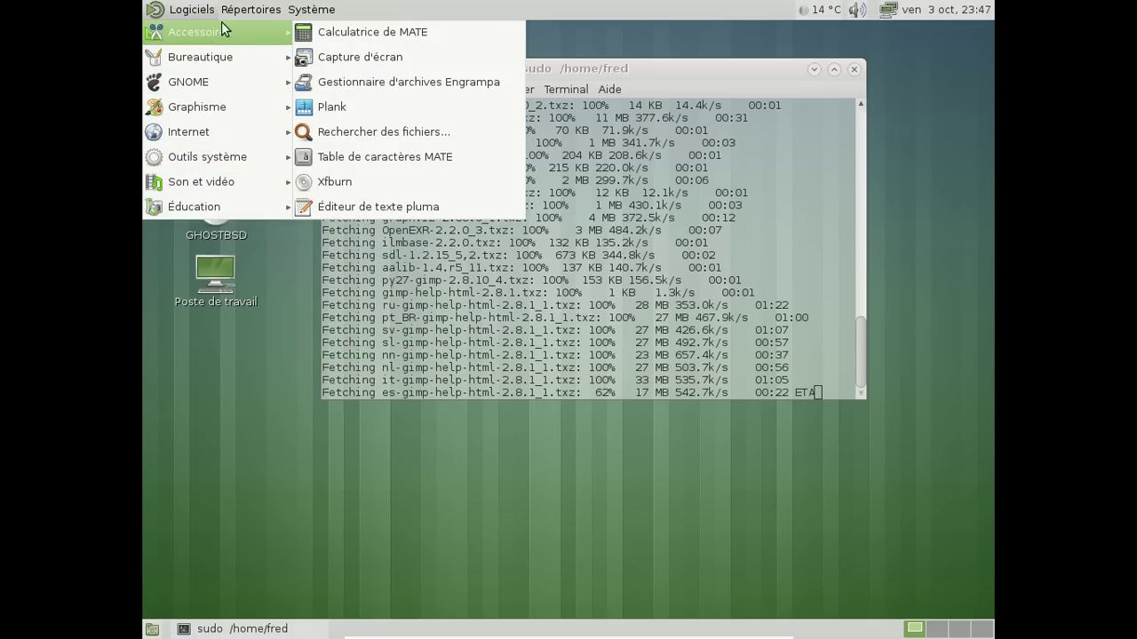
mouse_move(235, 13)
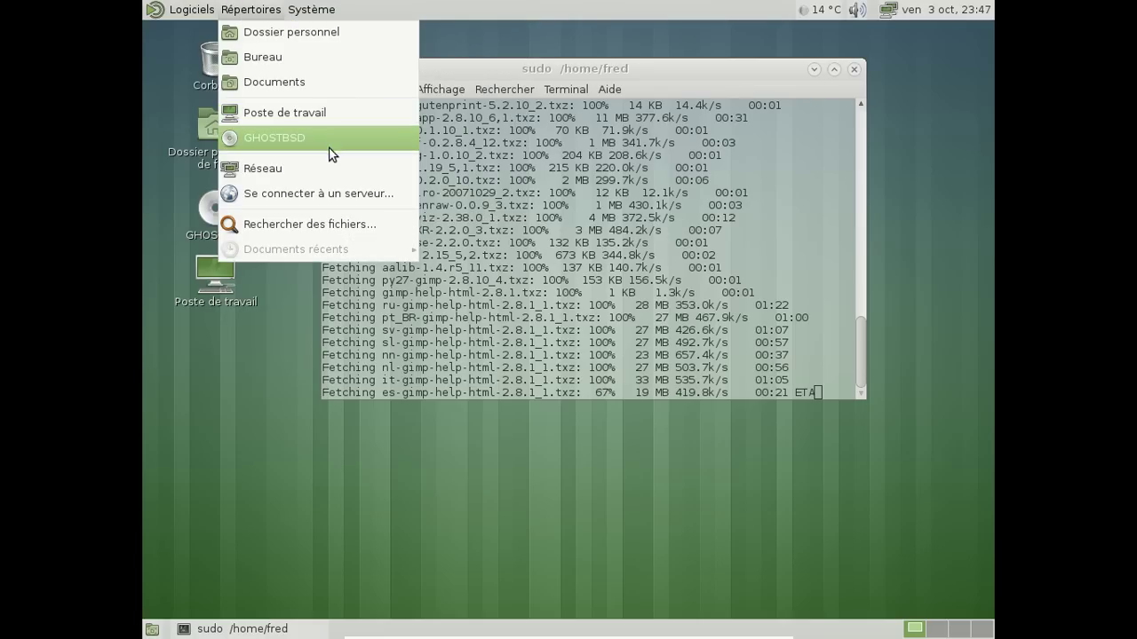
mouse_move(321, 12)
mouse_move(322, 39)
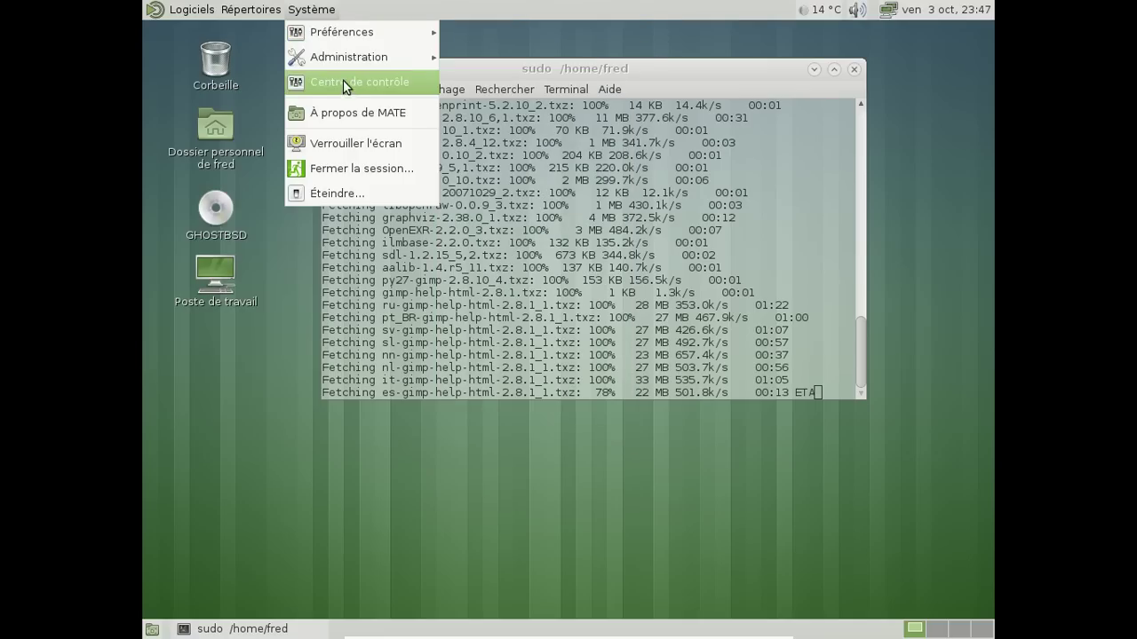
Open Apparence from Système > Centre de contrôle
left_click(347, 86)
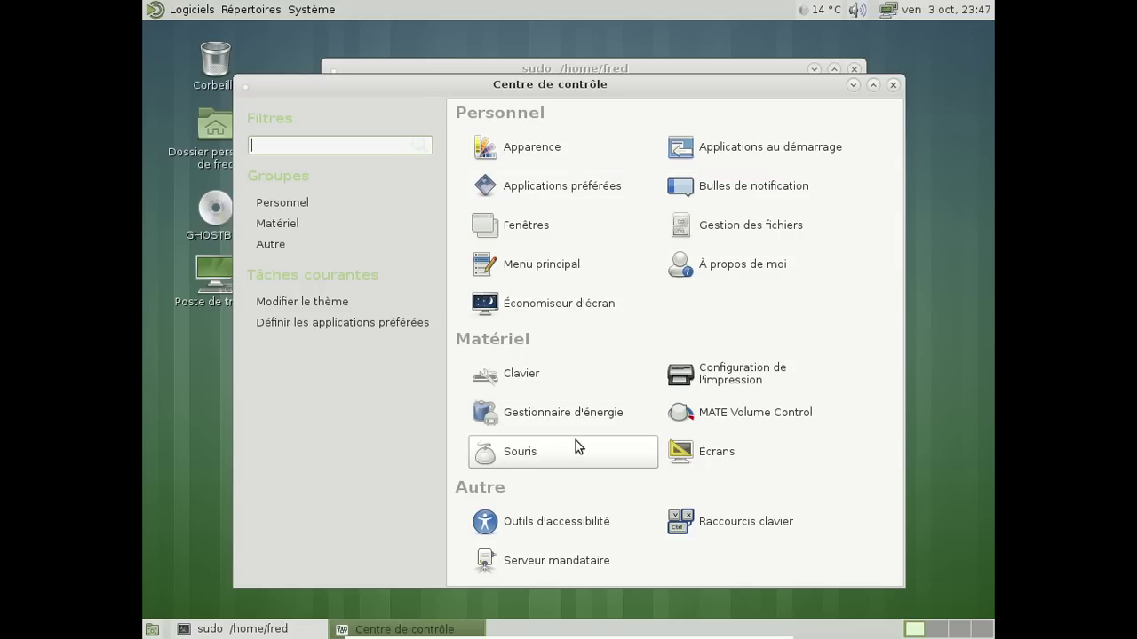
left_click(531, 148)
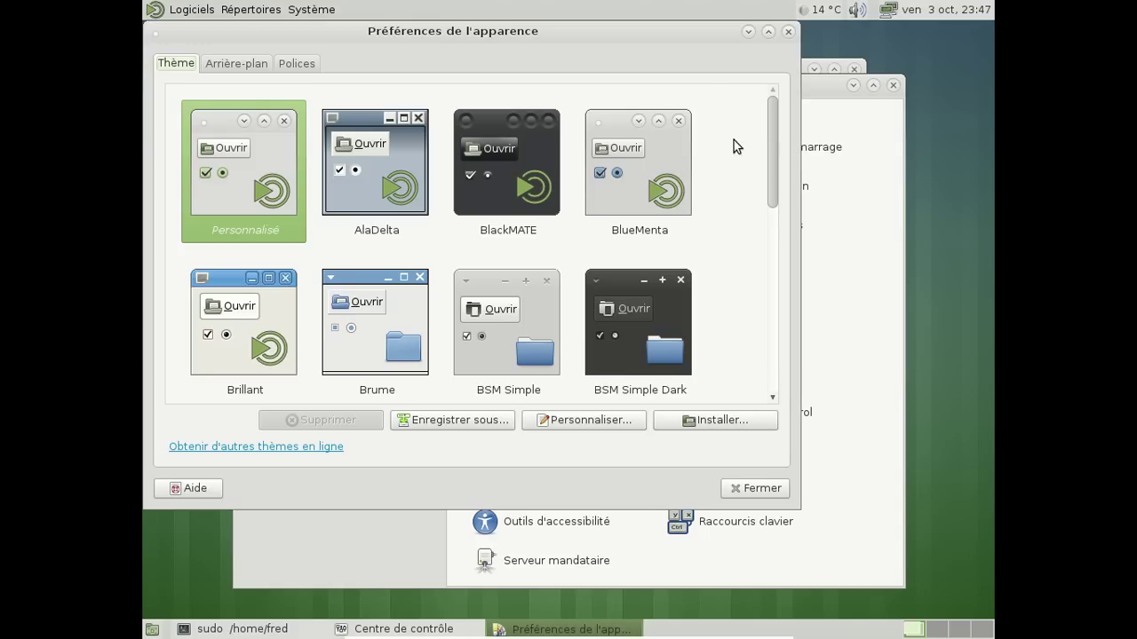
Apply the BSM Simple Dark theme, then close Apparence and the Centre de contrôle
left_click_drag(776, 135, 777, 110)
left_click(671, 391)
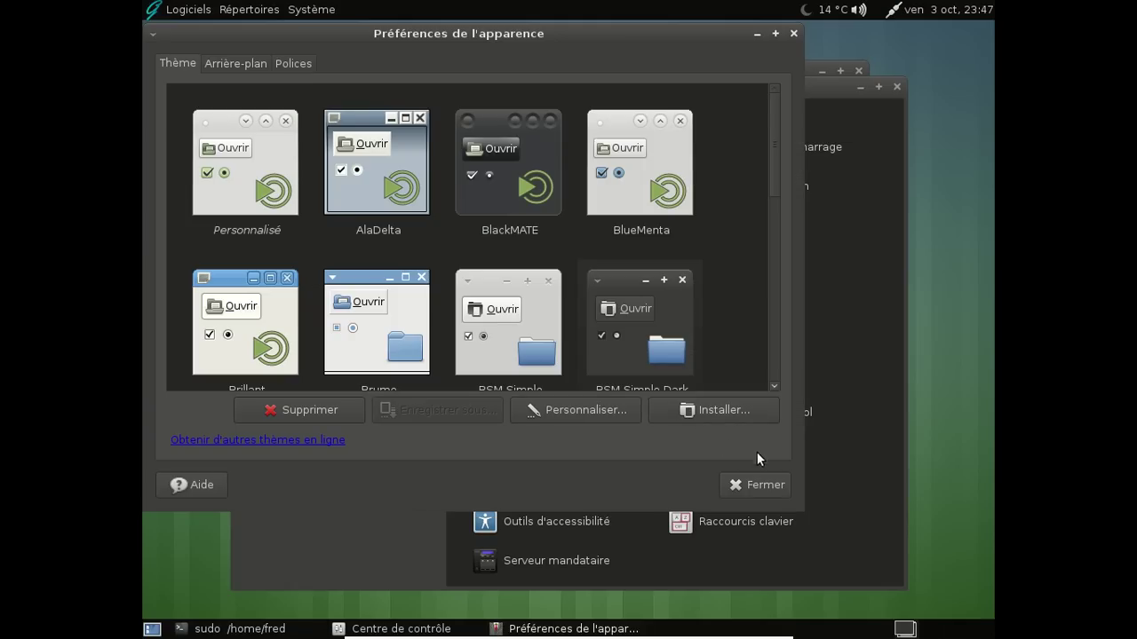
left_click(765, 486)
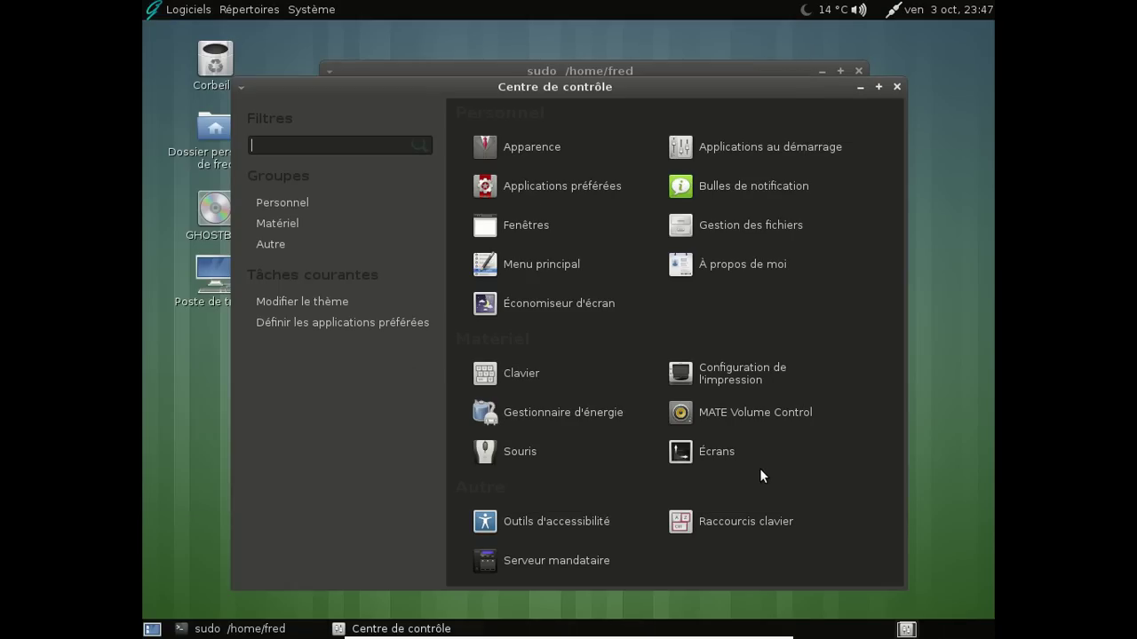
left_click(896, 86)
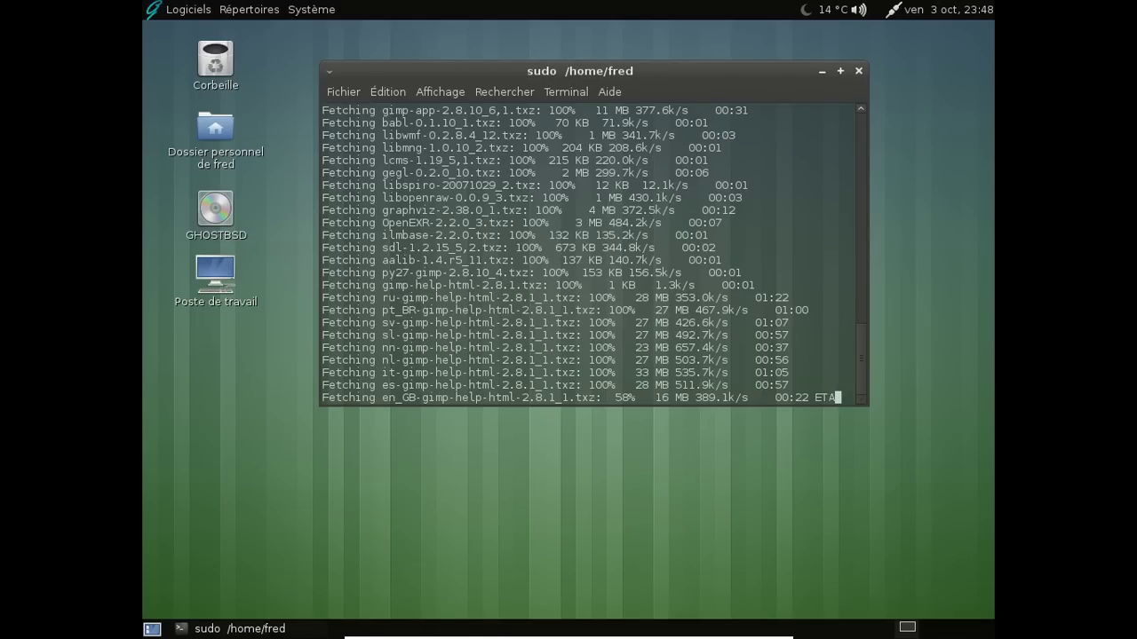
Start Navigateur Web Firefox from the Logiciels > Internet menu
left_click(189, 10)
mouse_move(211, 98)
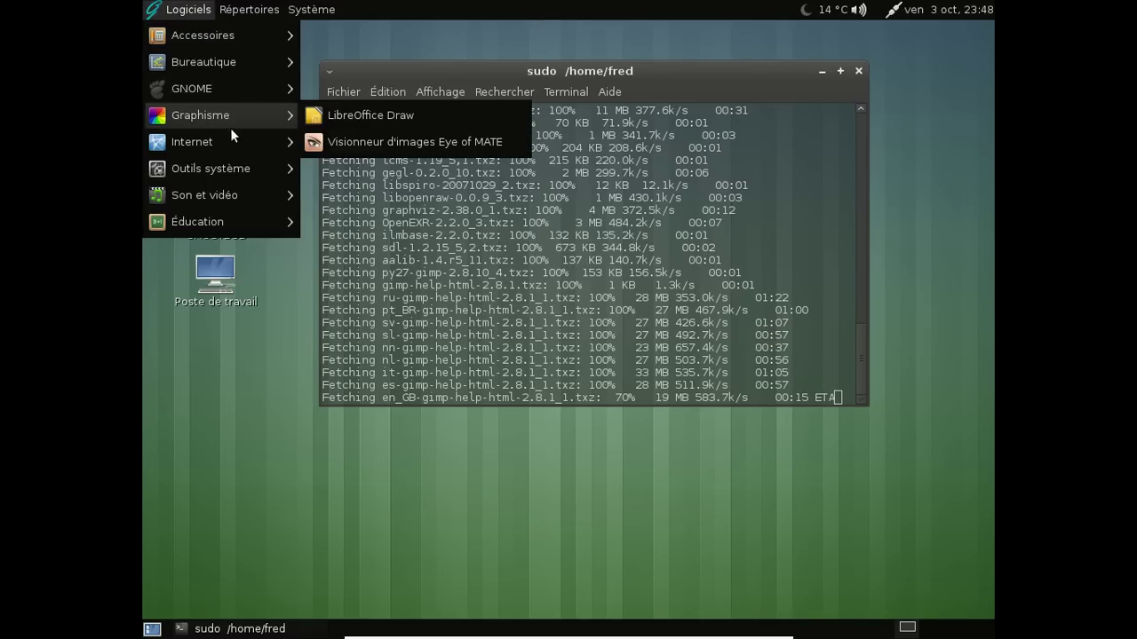
mouse_move(227, 142)
mouse_move(230, 194)
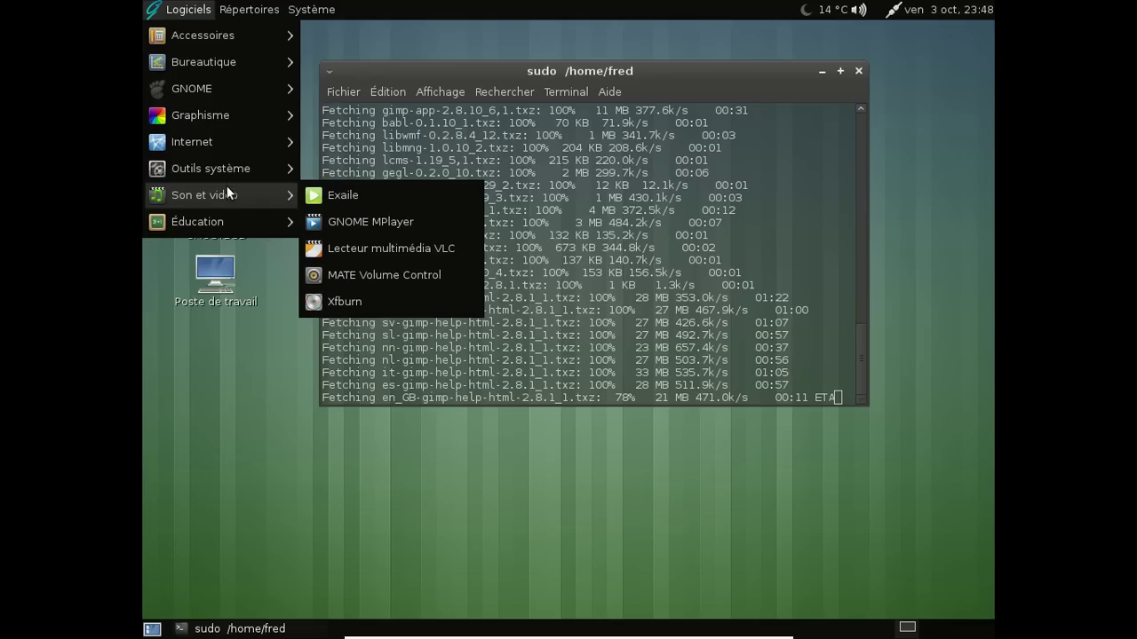
mouse_move(223, 170)
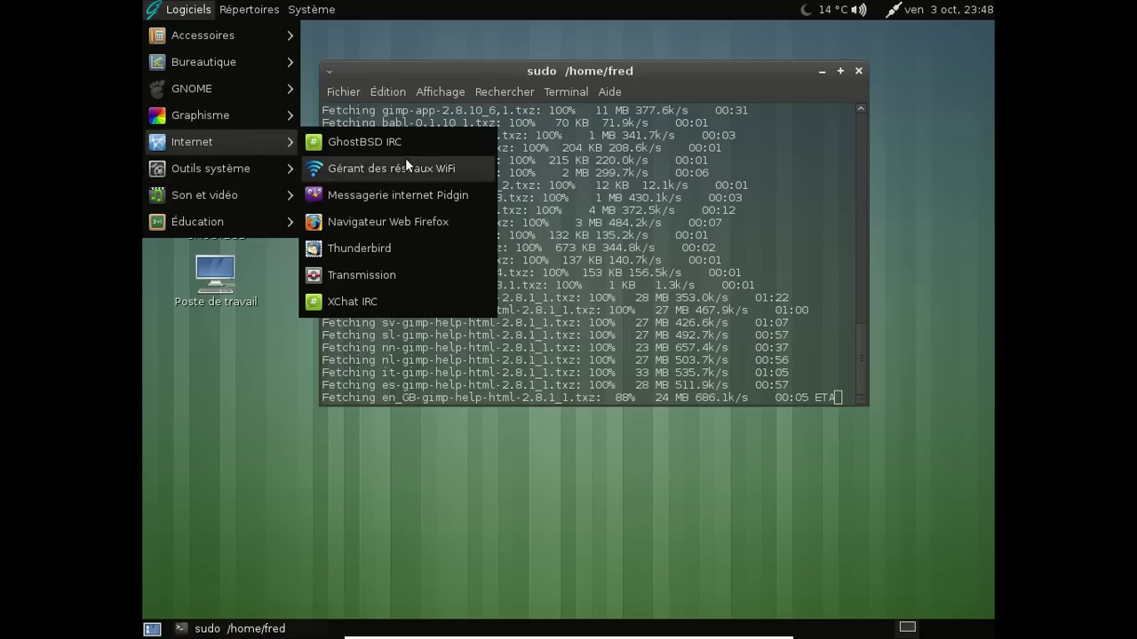
left_click(397, 220)
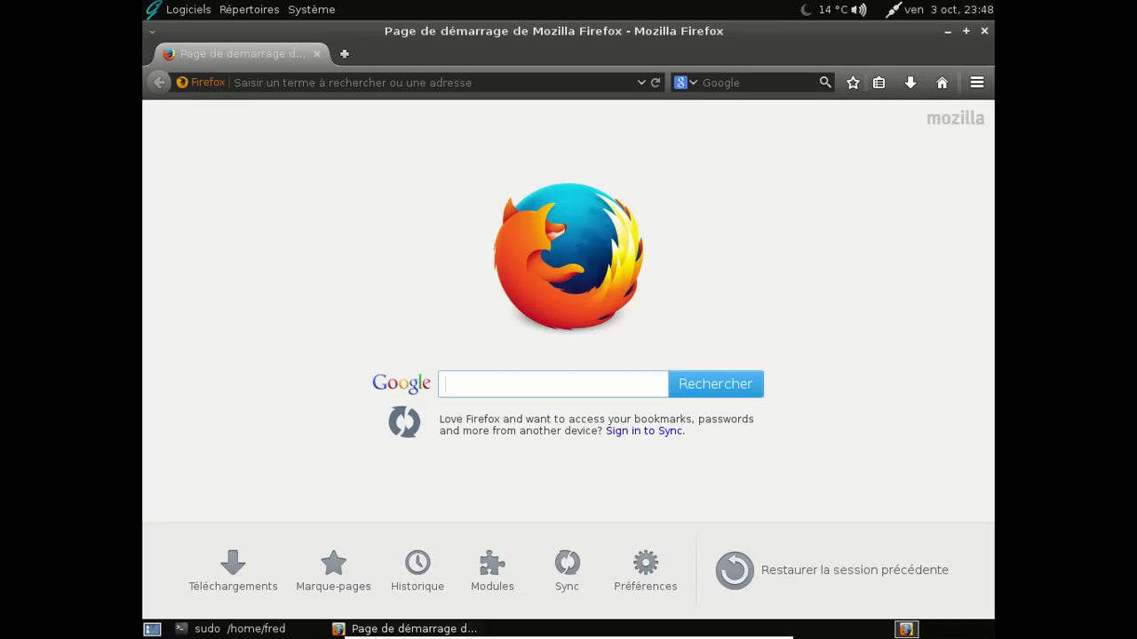
Load ghostbsd.org and look over its home page
left_click(376, 82)
type("ghost")
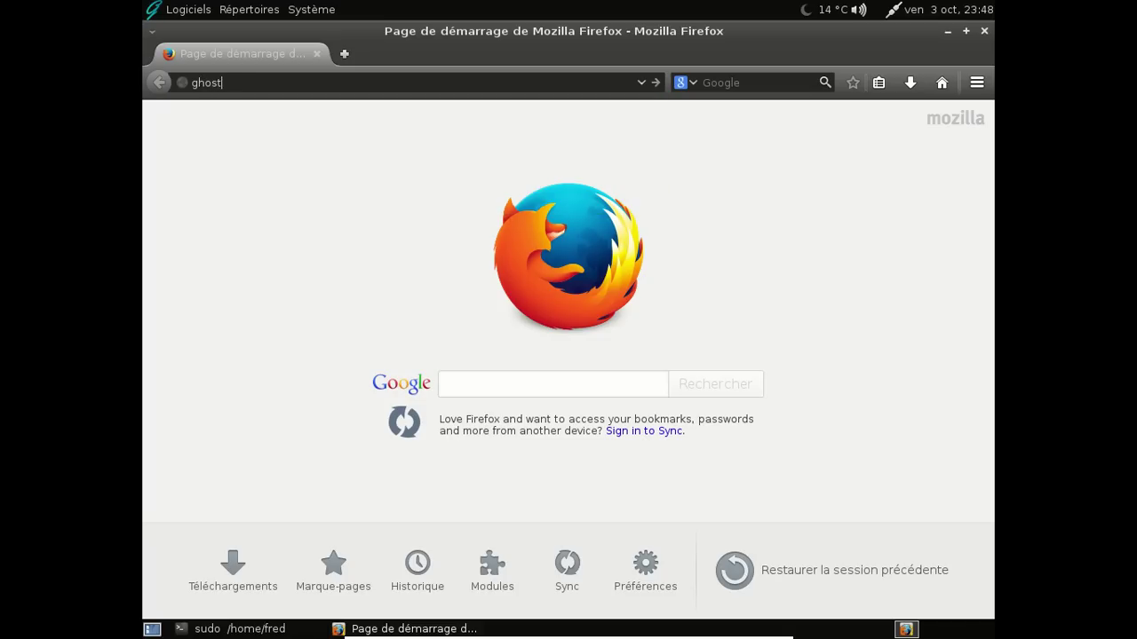
type("bsd.org")
key("Return")
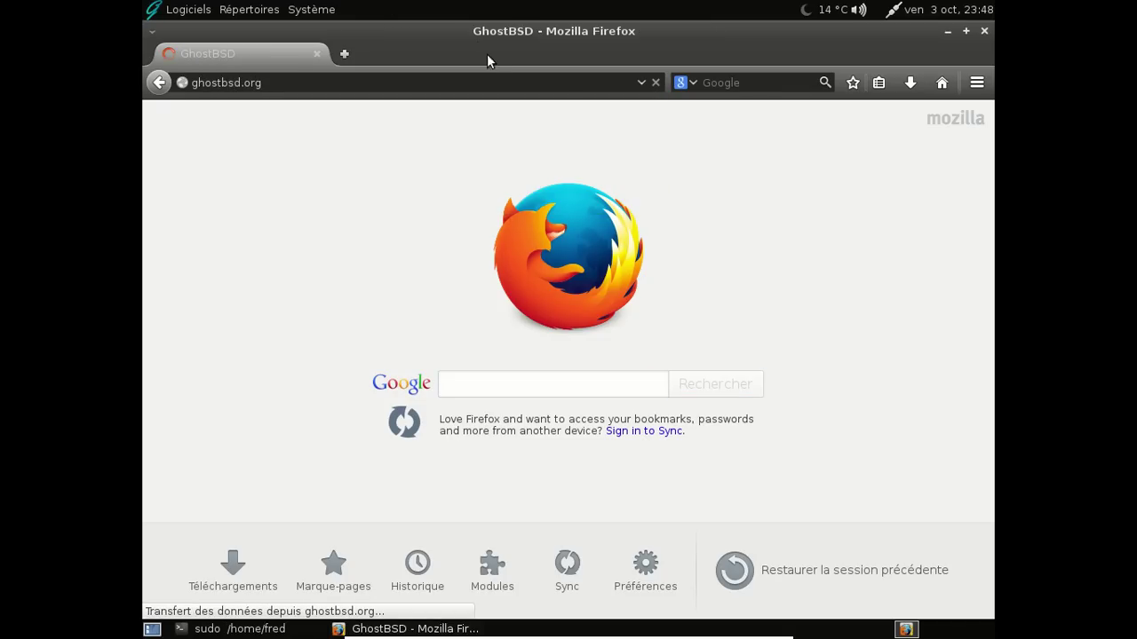
double_click(465, 30)
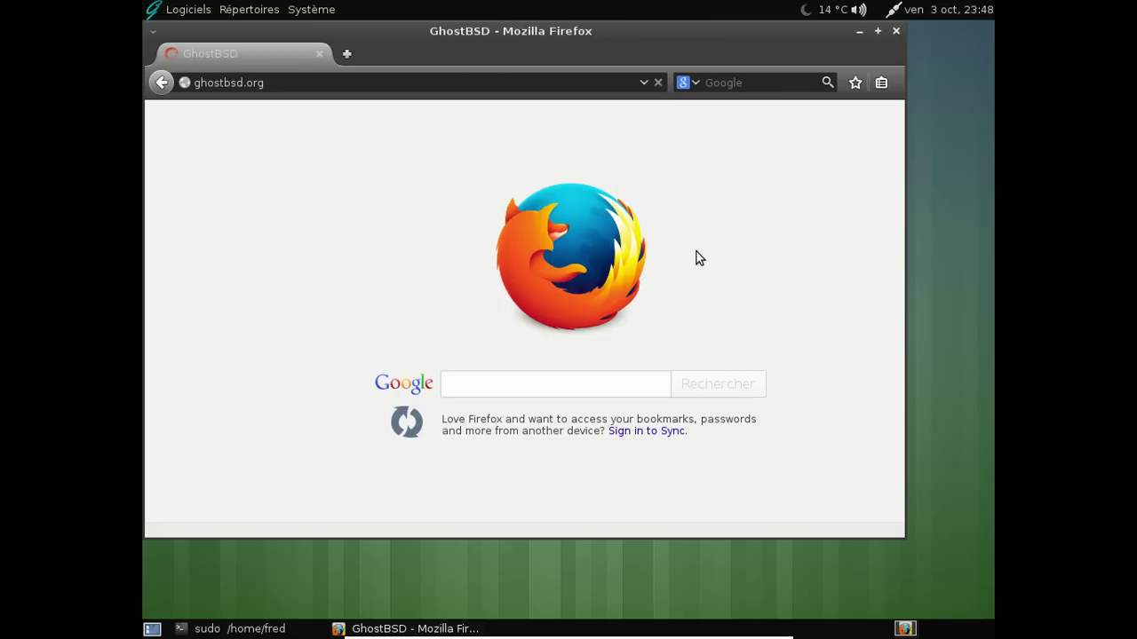
scroll(778, 253, "down", 4)
scroll(523, 313, "down", 6)
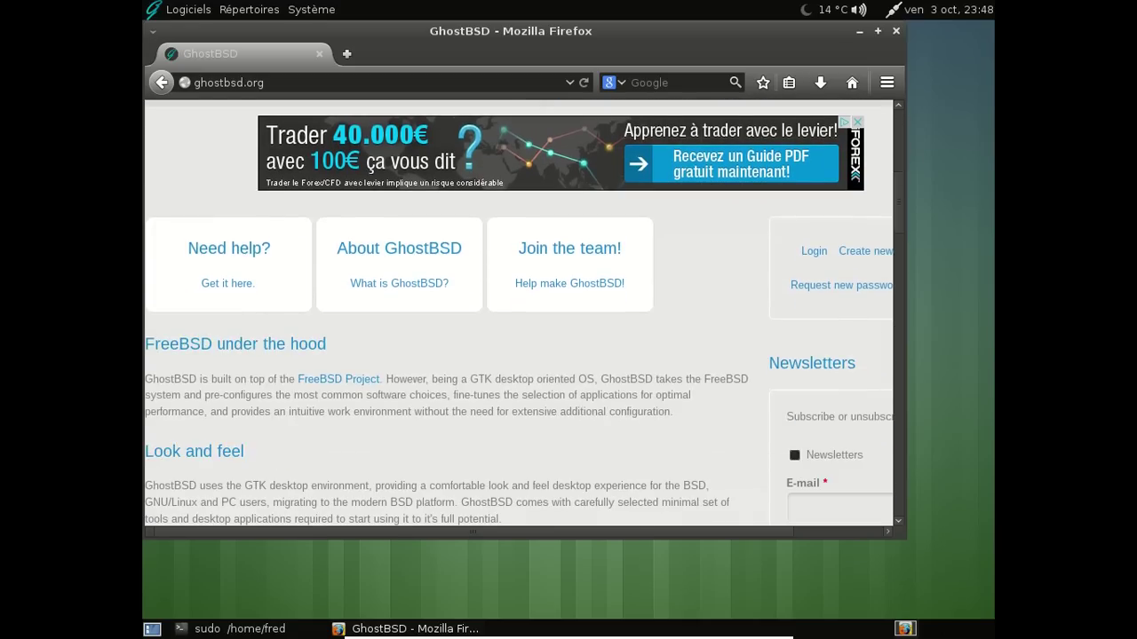
scroll(523, 314, "up", 10)
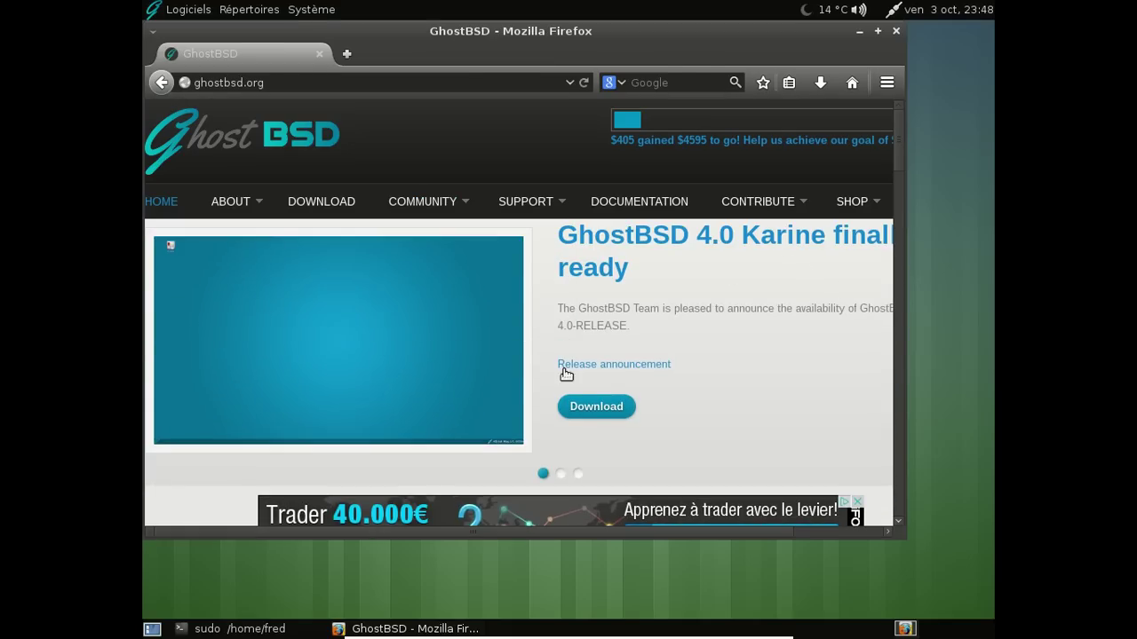
Open the GhostBSD 4.0-RELEASE announcement, read down to Reporting Issues, and follow issues.ghostbsd.org
left_click(602, 366)
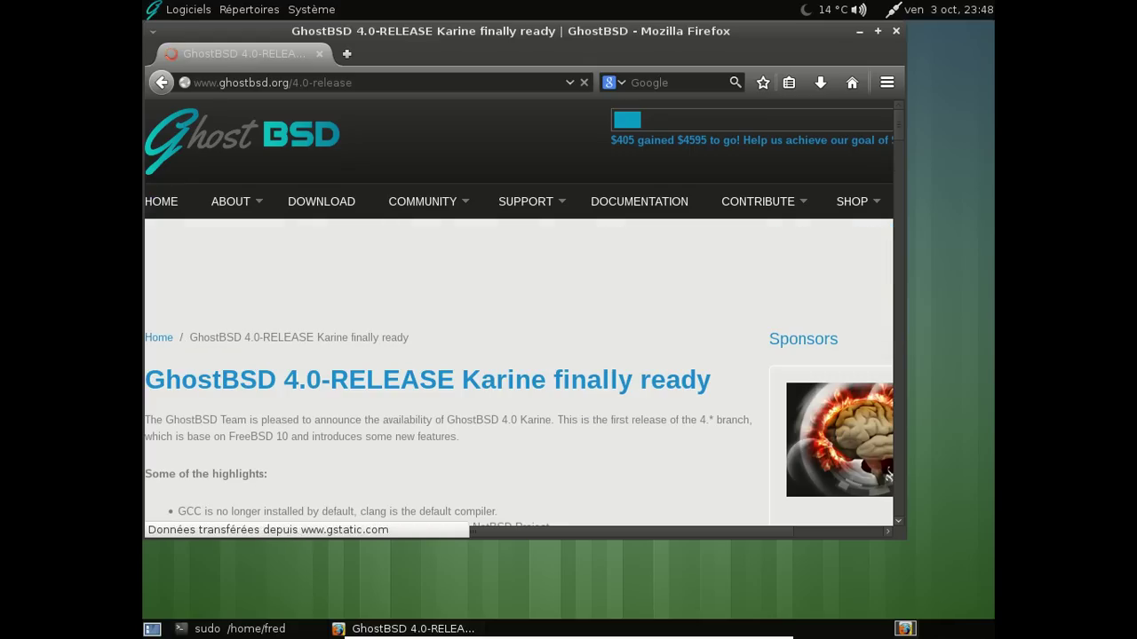
double_click(658, 33)
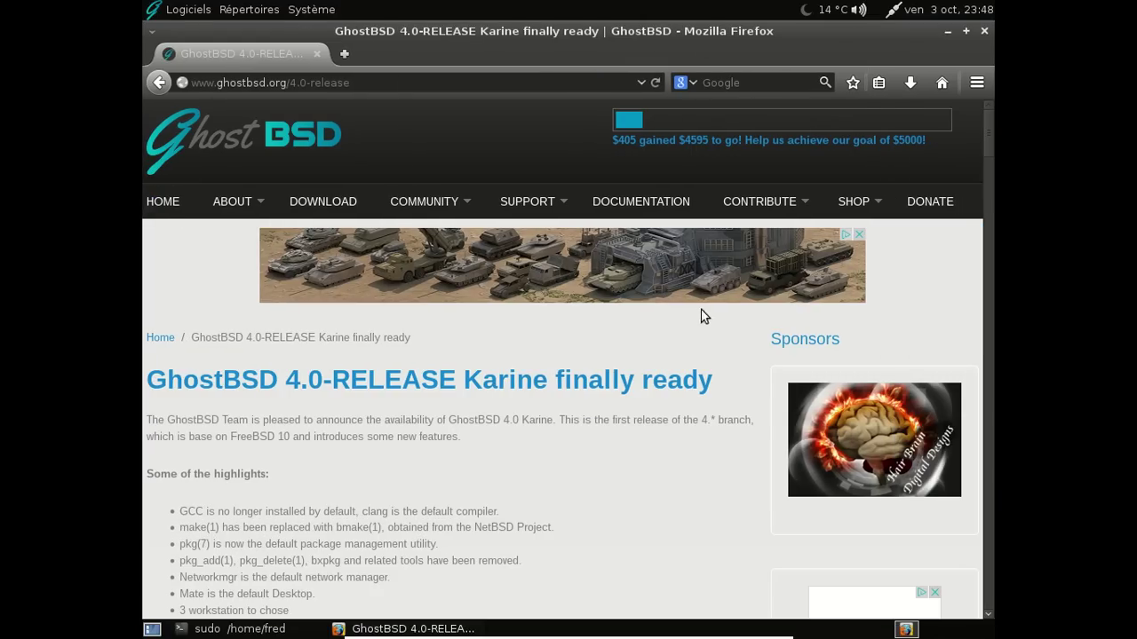
scroll(444, 415, "down", 8)
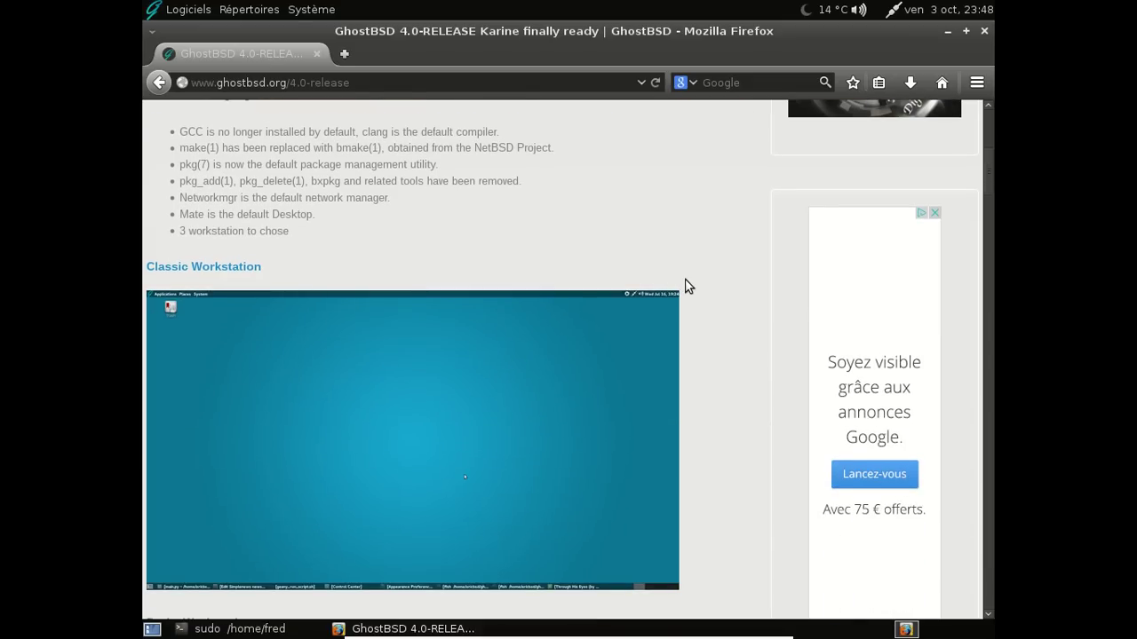
scroll(728, 282, "down", 1)
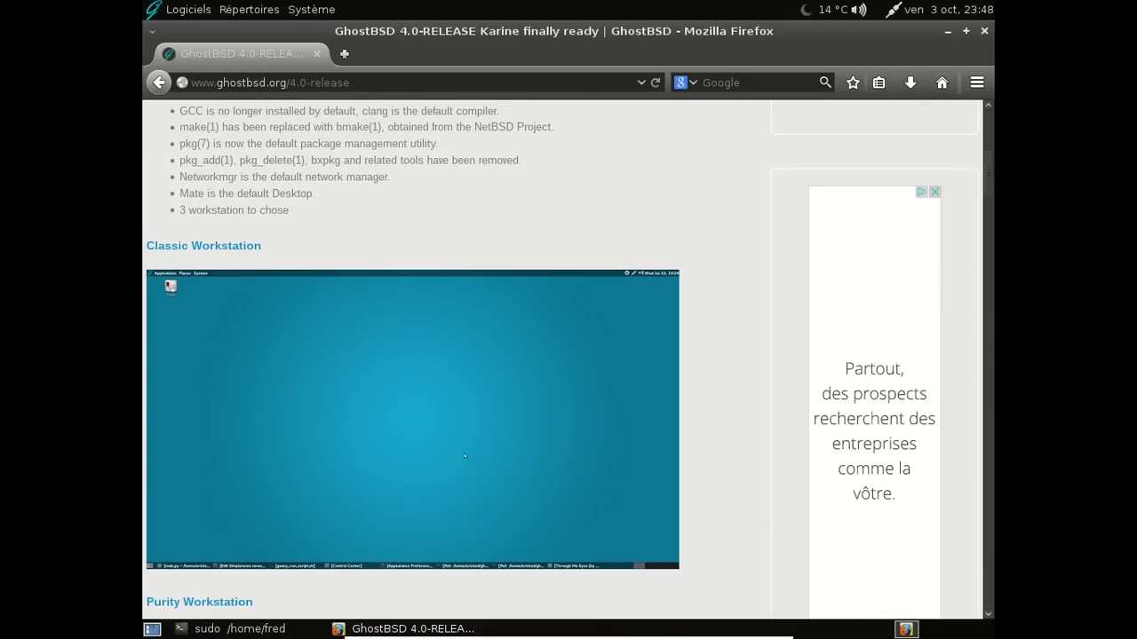
scroll(444, 355, "down", 3)
scroll(728, 281, "down", 5)
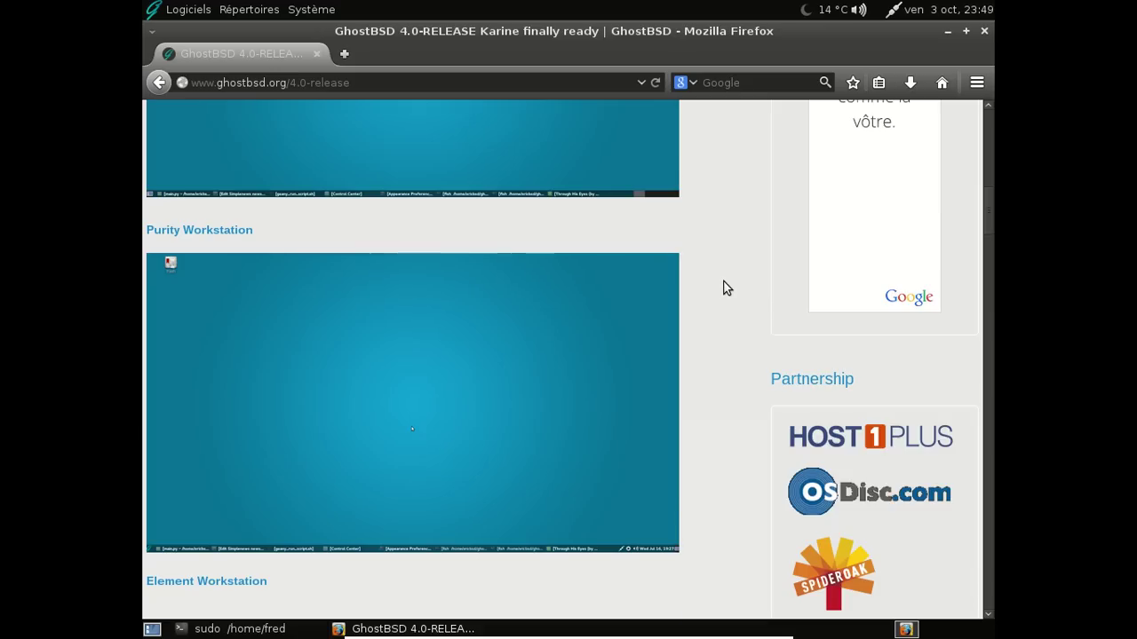
scroll(728, 282, "down", 2)
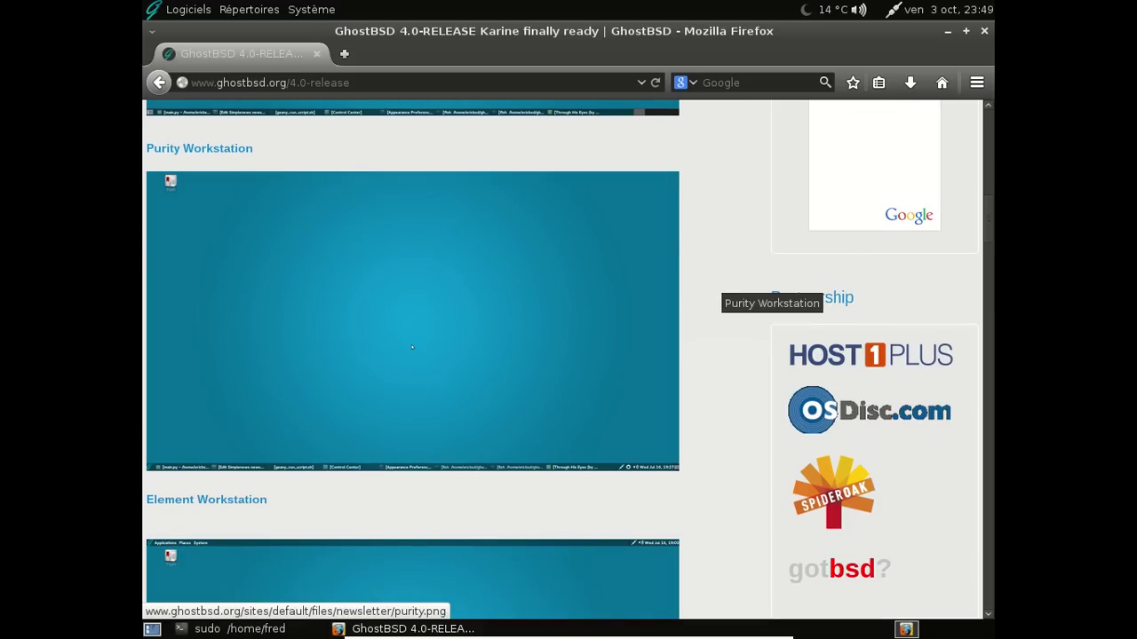
scroll(711, 281, "down", 8)
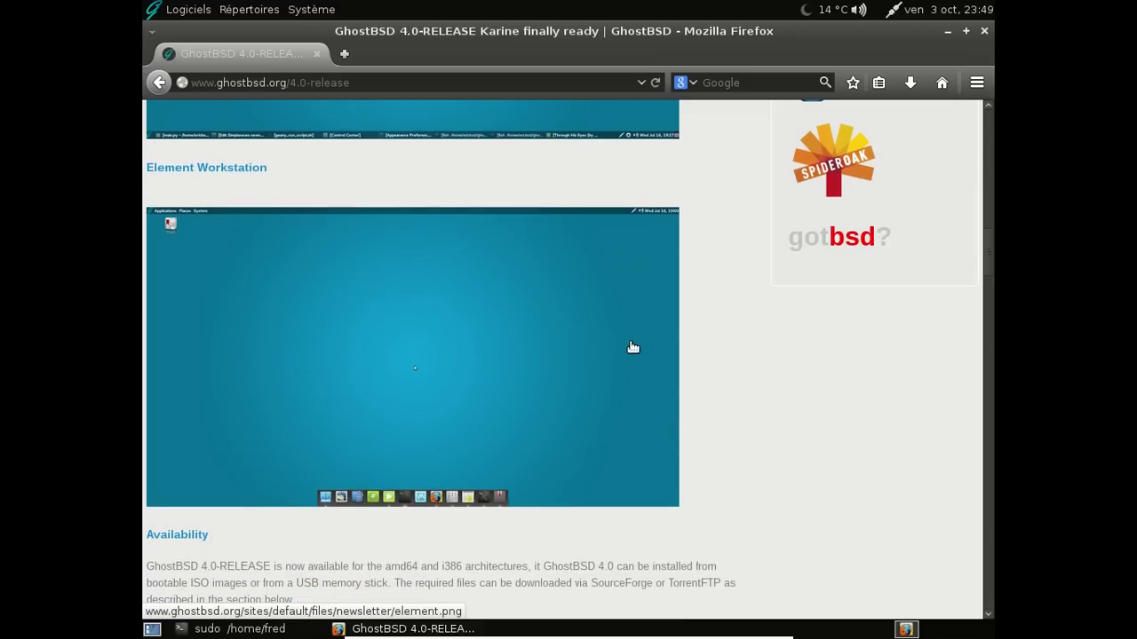
scroll(762, 319, "down", 8)
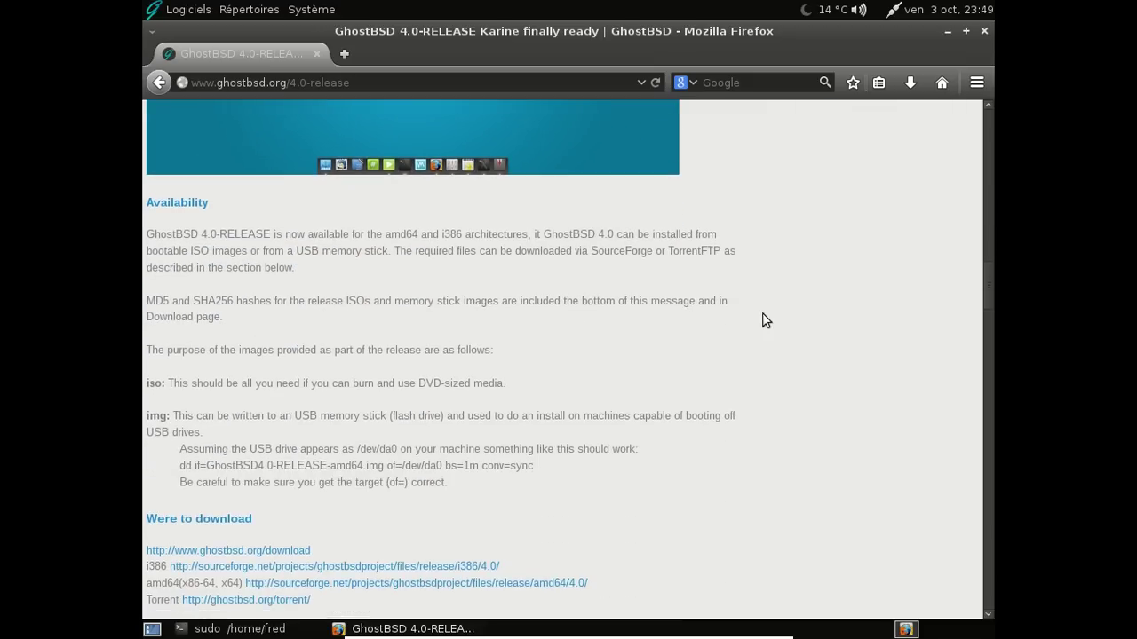
scroll(762, 319, "down", 15)
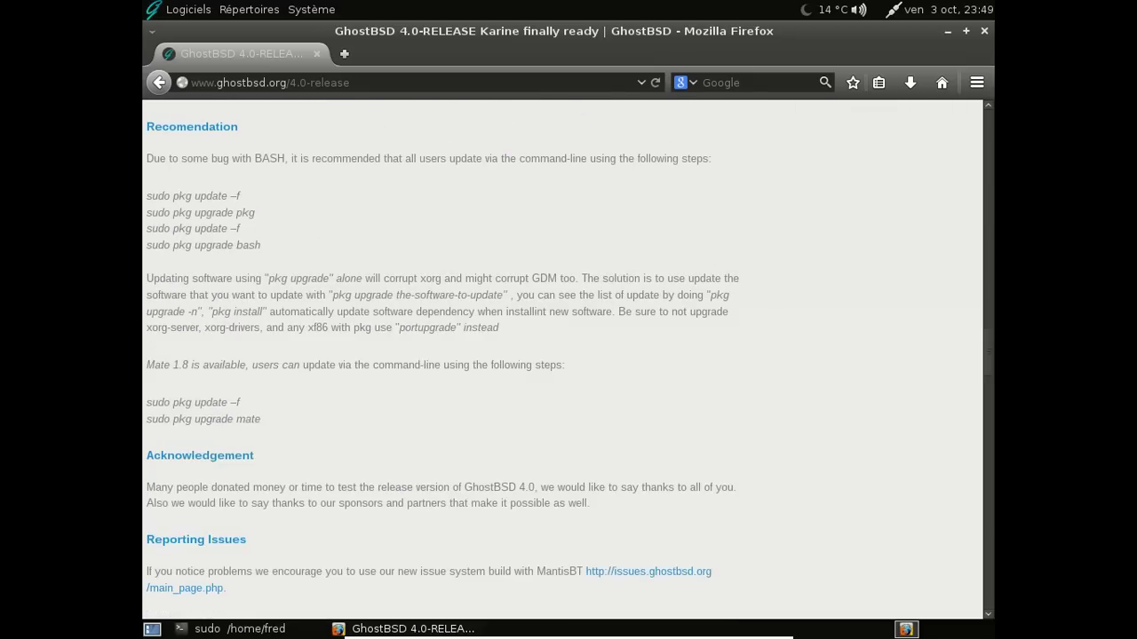
scroll(762, 318, "down", 8)
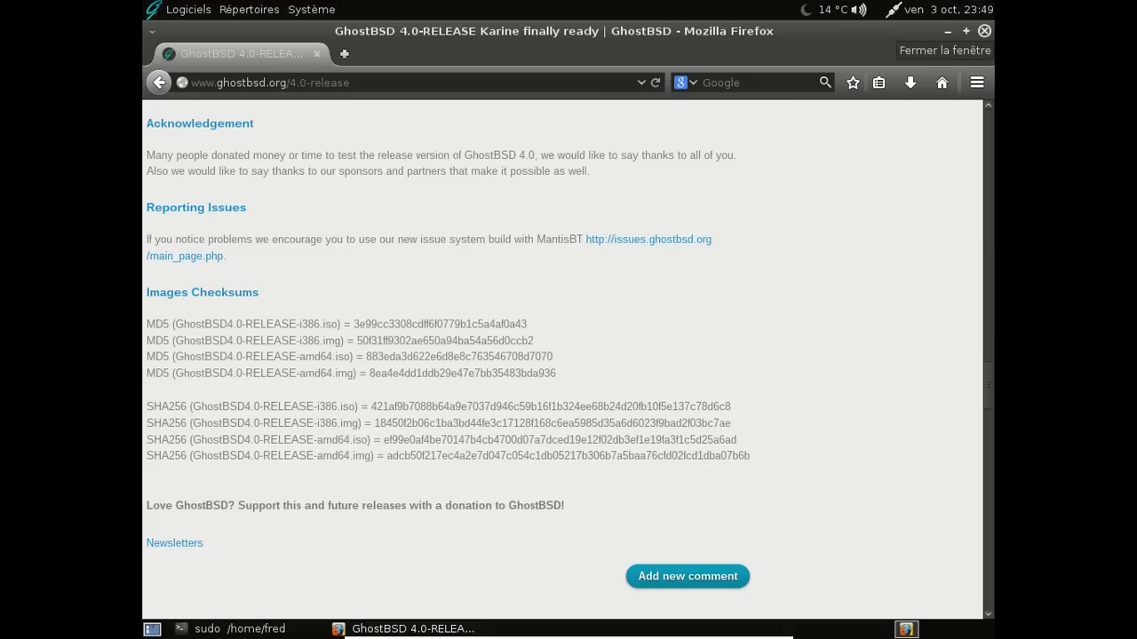
left_click(688, 241)
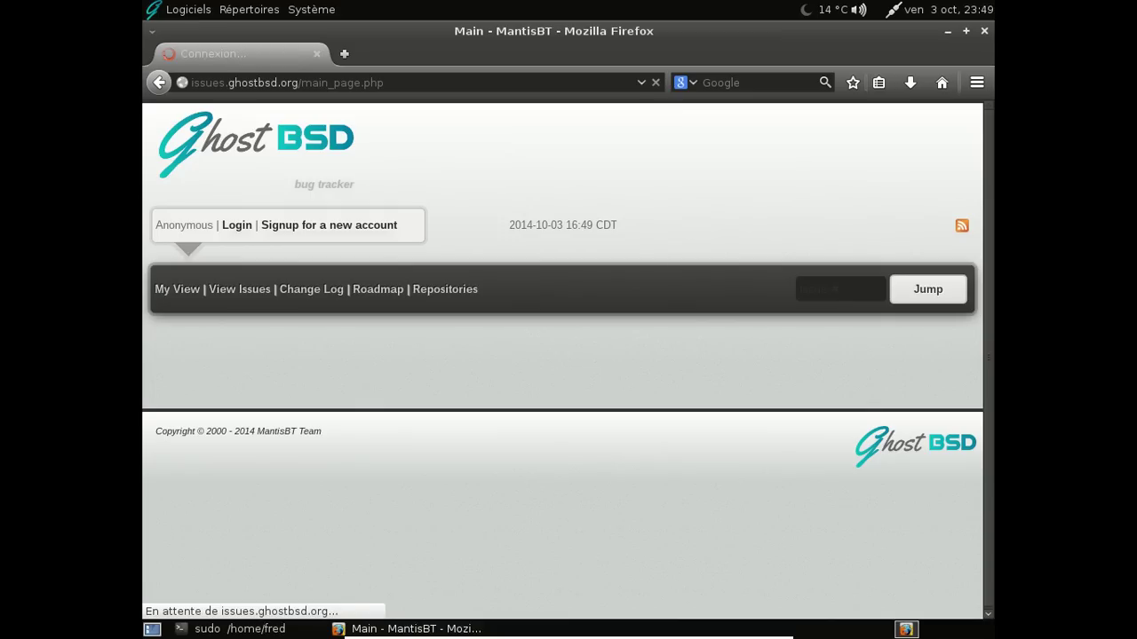
Show all MantisBT issues and open issues 0000006 and 0000005 in background tabs
left_click(233, 292)
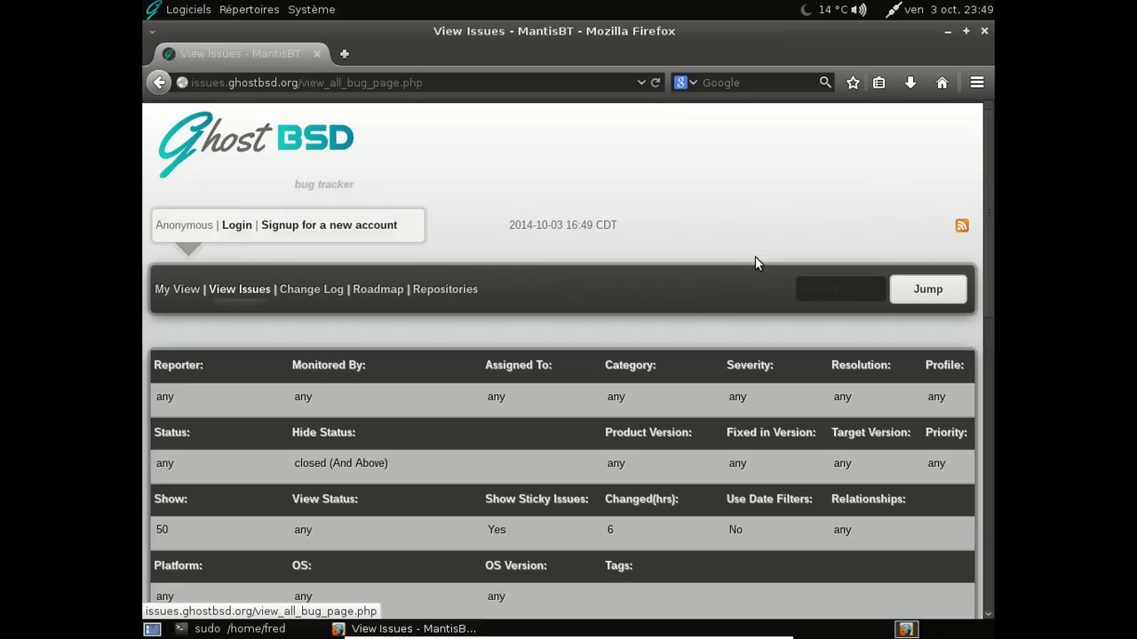
scroll(754, 261, "down", 5)
scroll(733, 262, "down", 4)
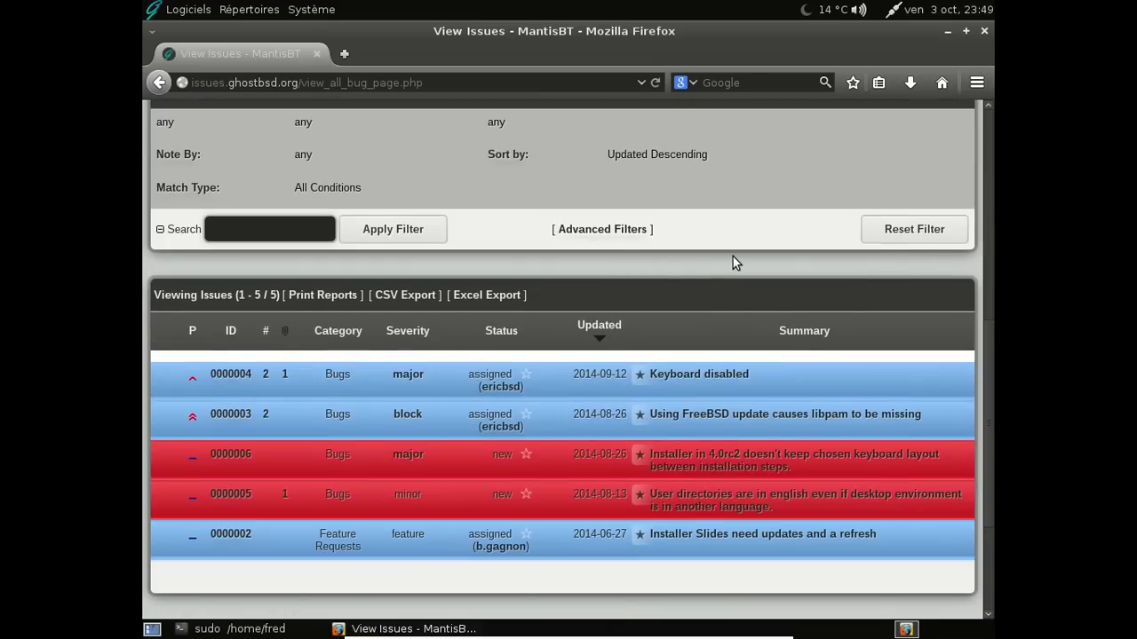
scroll(733, 262, "down", 2)
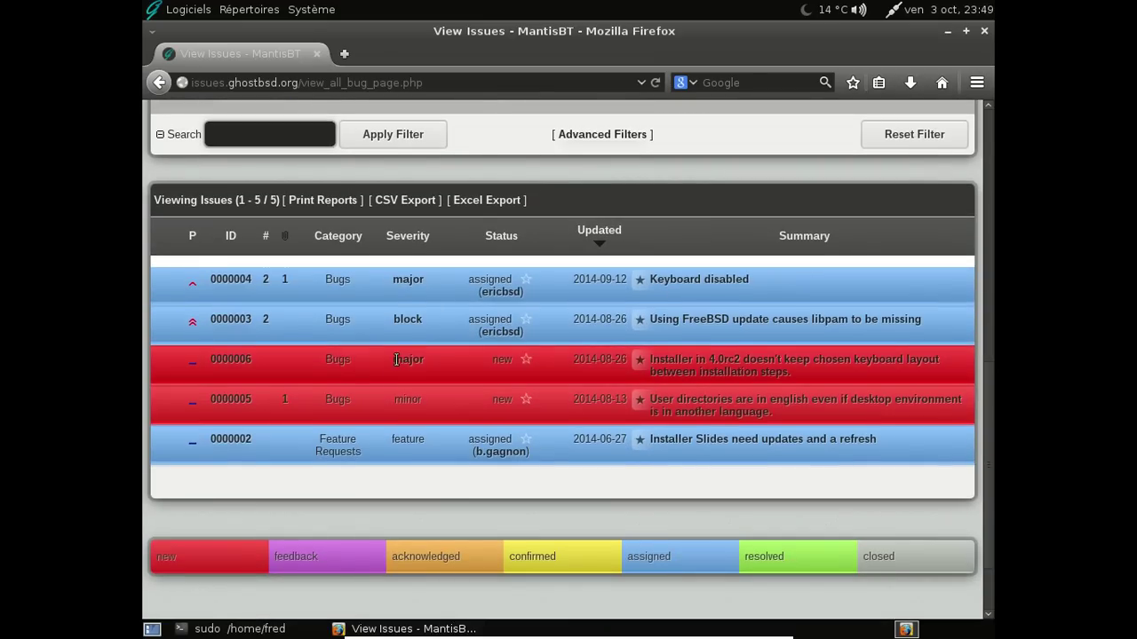
middle_click(223, 359)
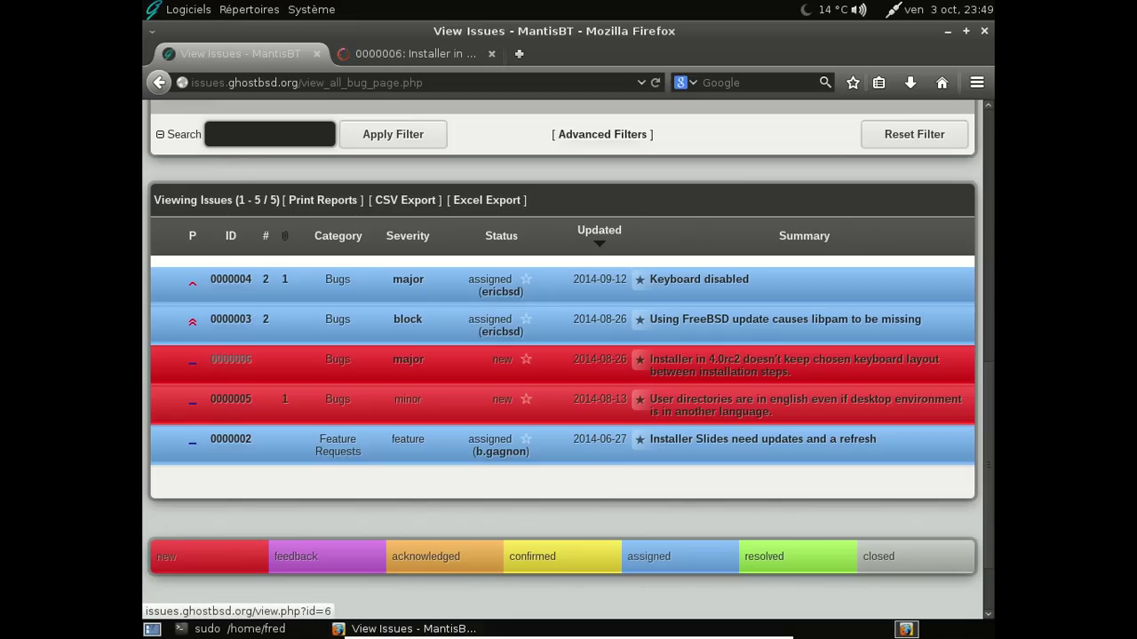
middle_click(230, 400)
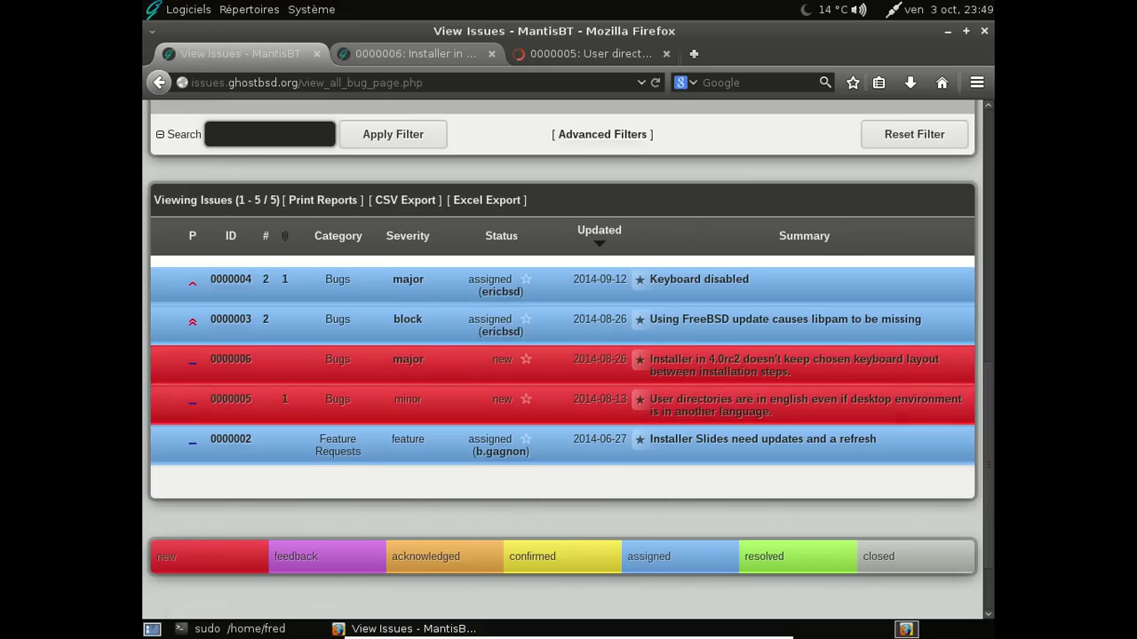
Read the details of issue 0000006, then close its tab
left_click(420, 55)
scroll(650, 330, "down", 3)
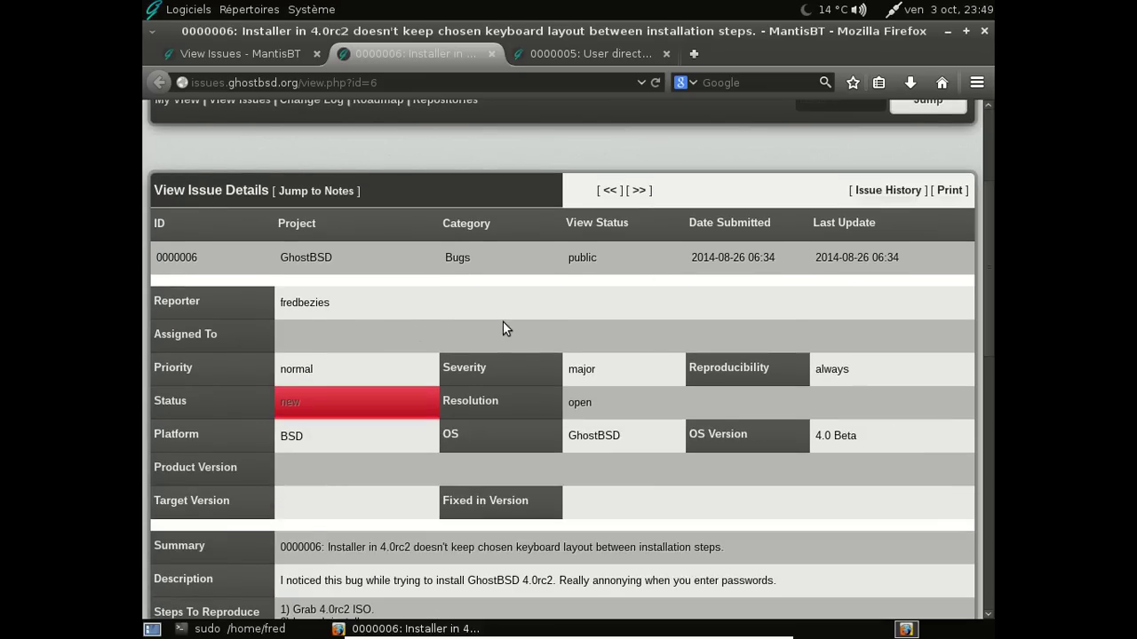
scroll(524, 317, "down", 5)
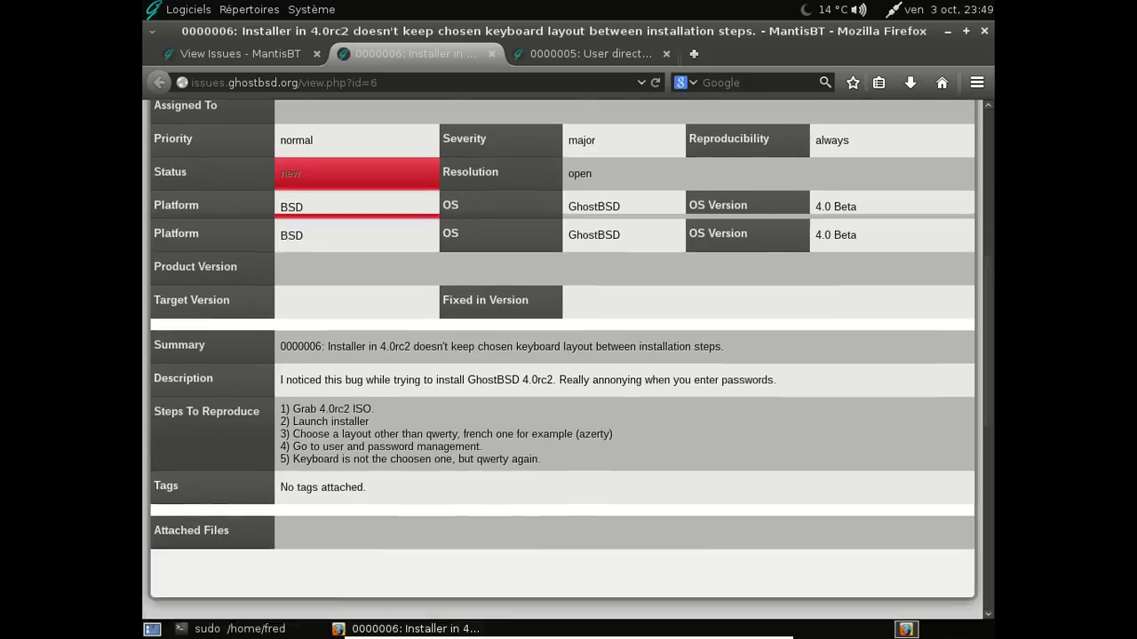
scroll(531, 317, "down", 5)
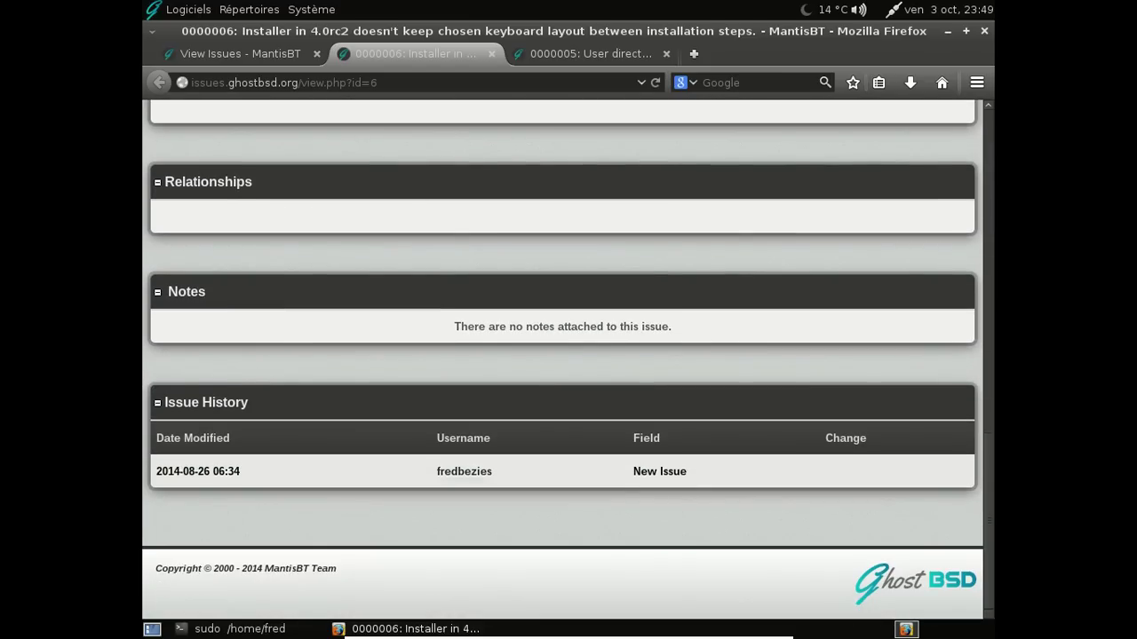
left_click(491, 57)
Read issue 0000005 and close it, returning to the issue list
scroll(521, 256, "down", 3)
scroll(554, 428, "down", 4)
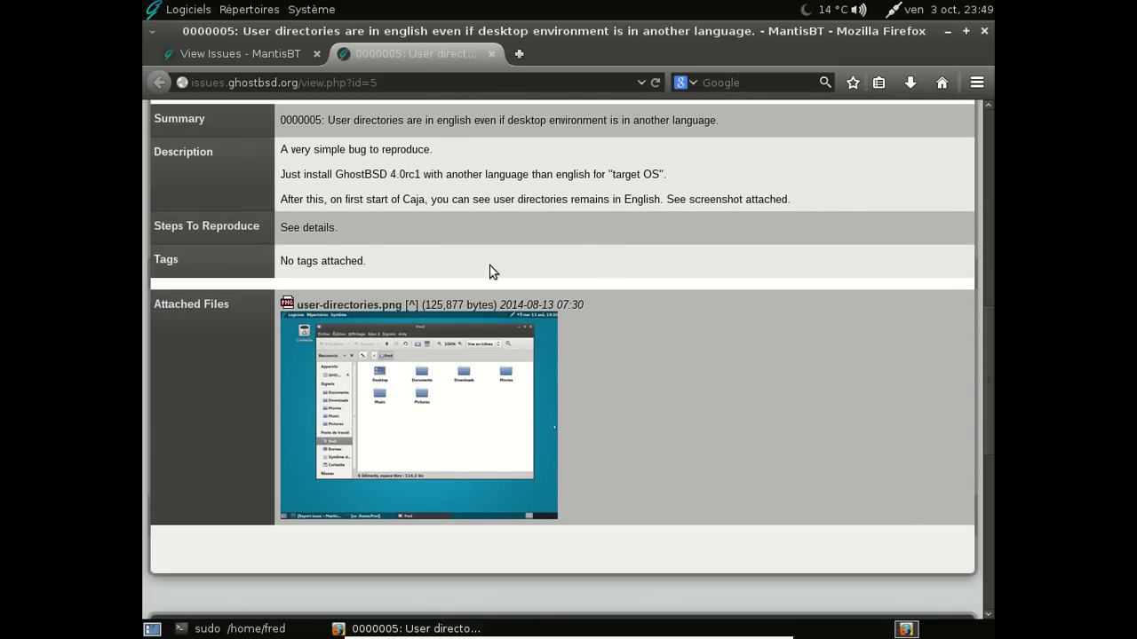
scroll(634, 335, "down", 5)
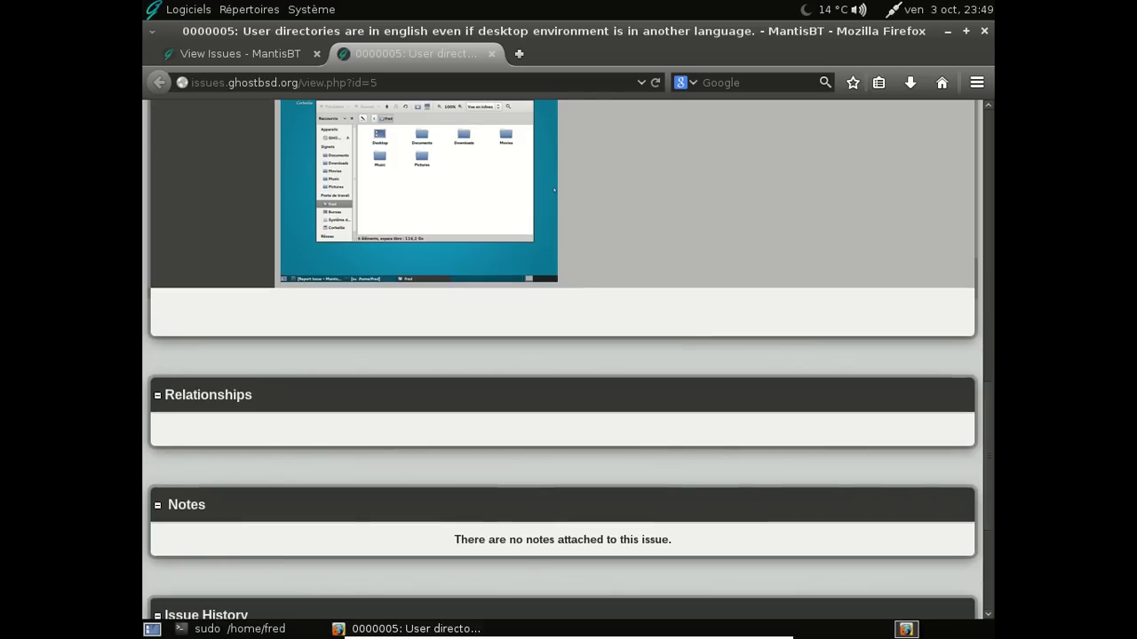
scroll(621, 315, "up", 5)
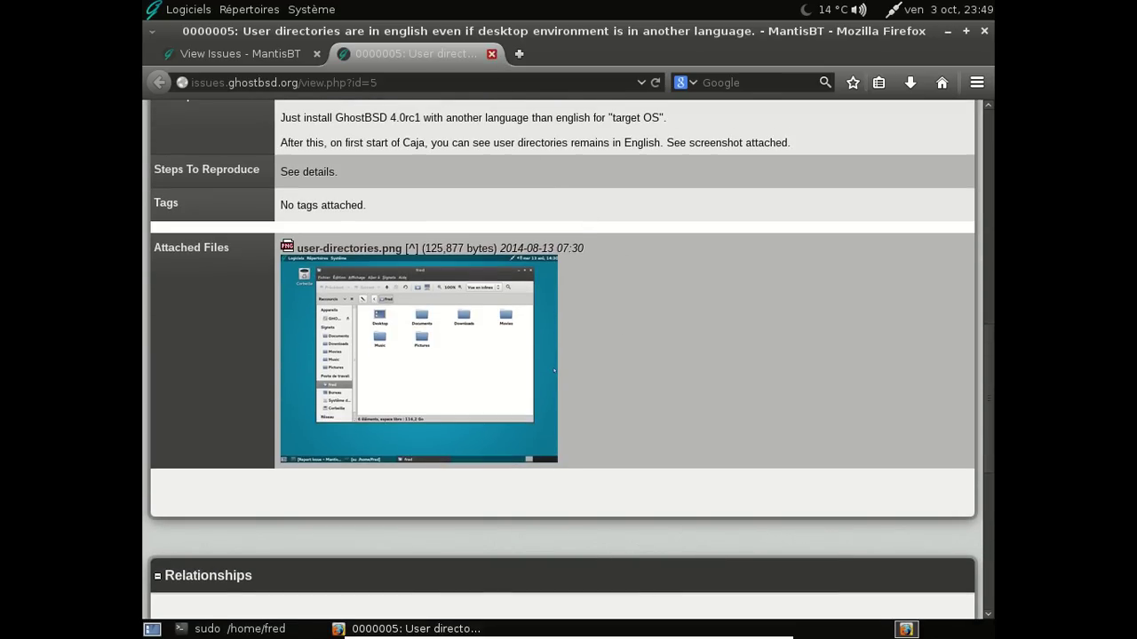
left_click(491, 53)
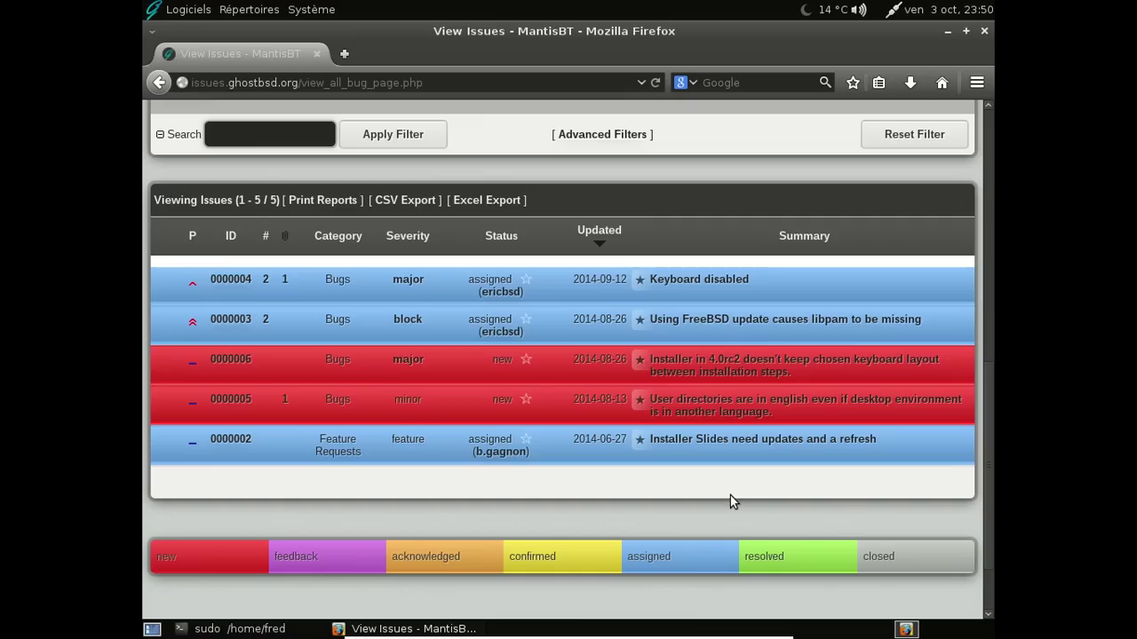
Read issue 0000004 'Keyboard disabled', then quit Firefox
left_click(231, 279)
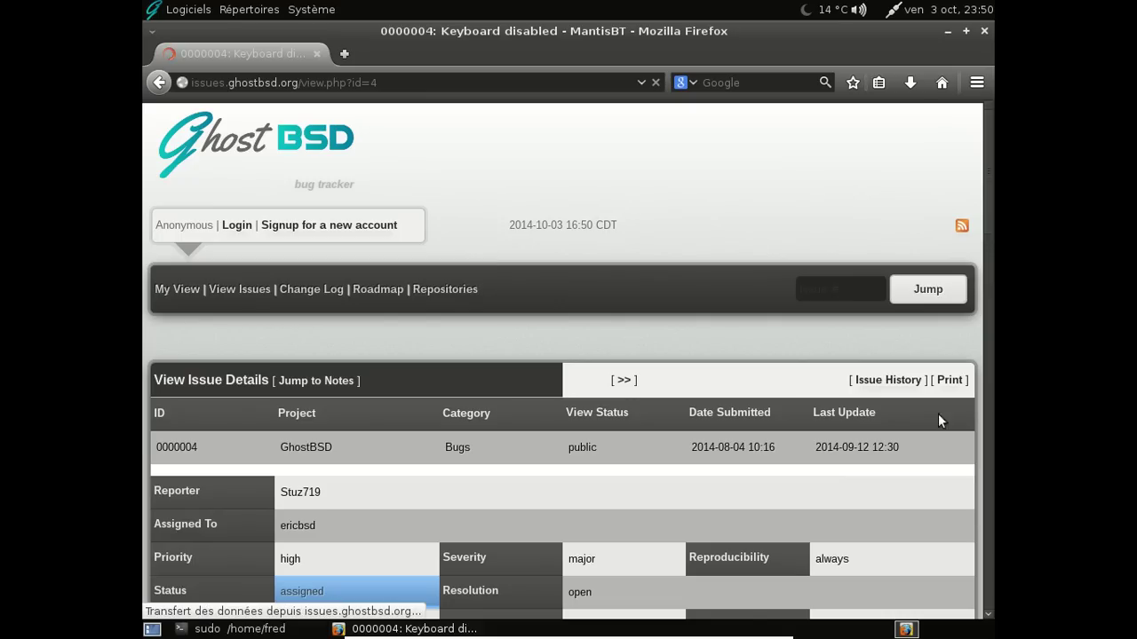
scroll(403, 331, "down", 5)
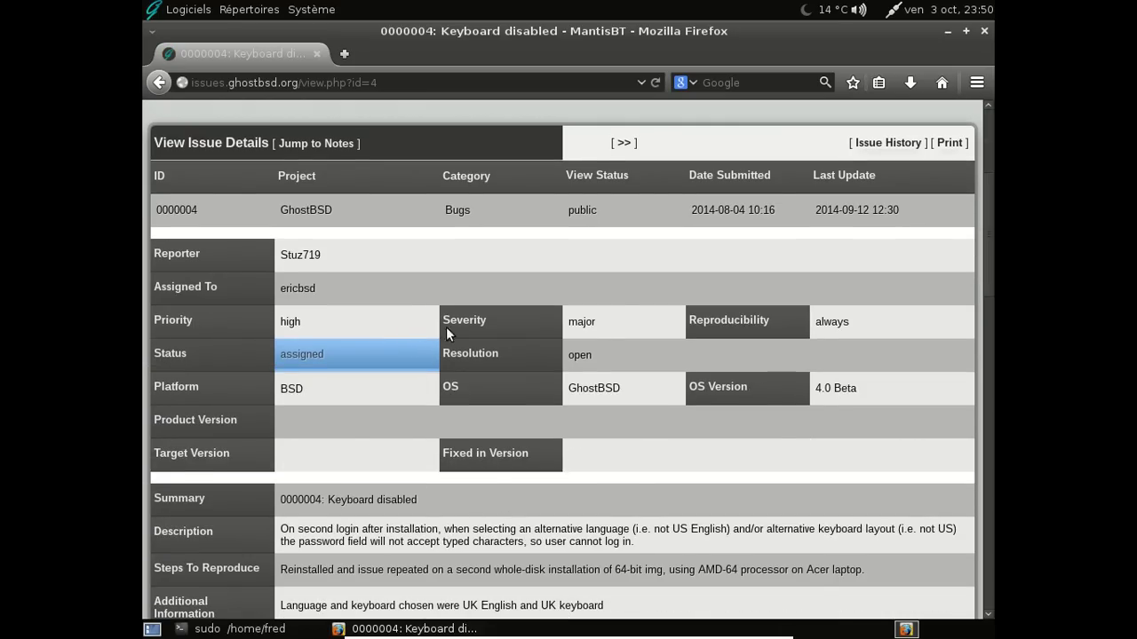
scroll(628, 311, "down", 5)
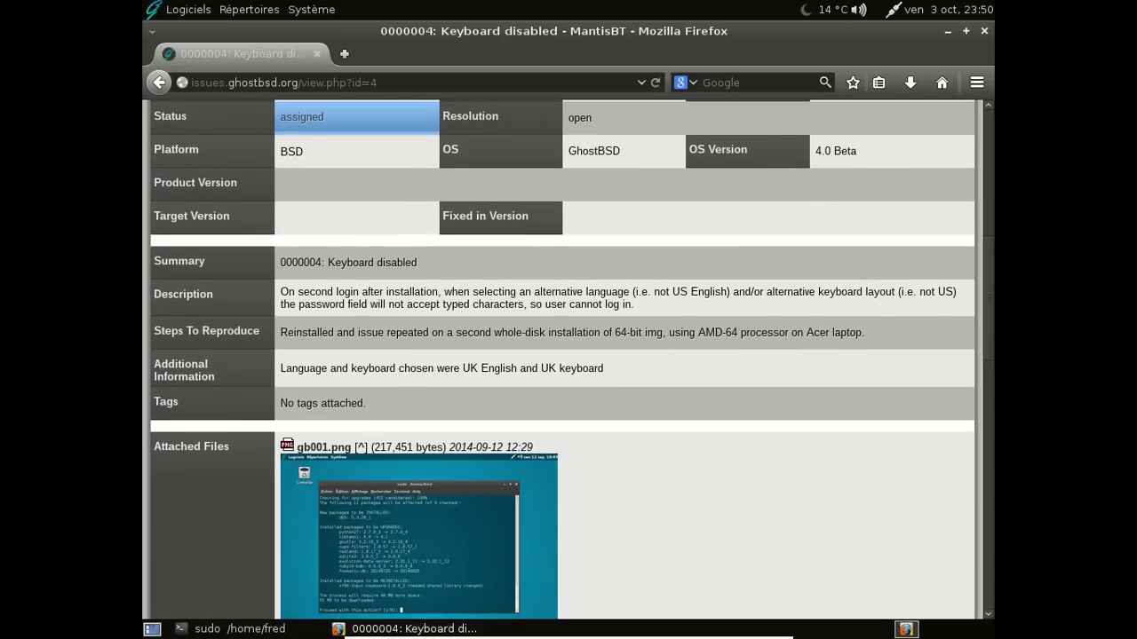
scroll(562, 356, "down", 3)
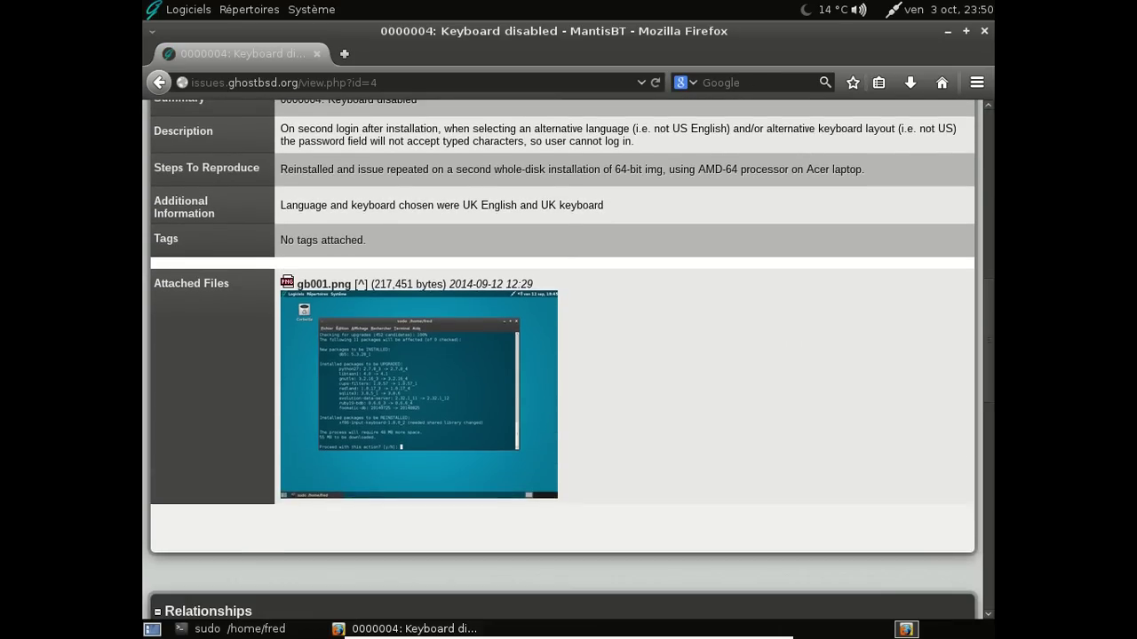
scroll(644, 317, "down", 1)
scroll(644, 317, "up", 3)
scroll(646, 316, "down", 4)
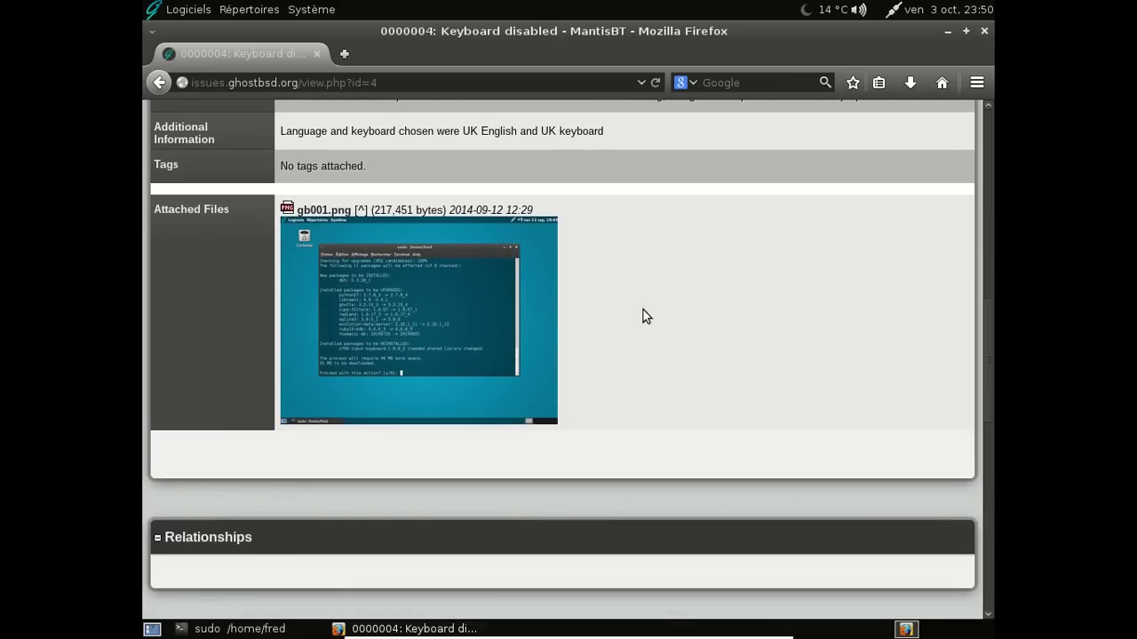
scroll(690, 302, "down", 10)
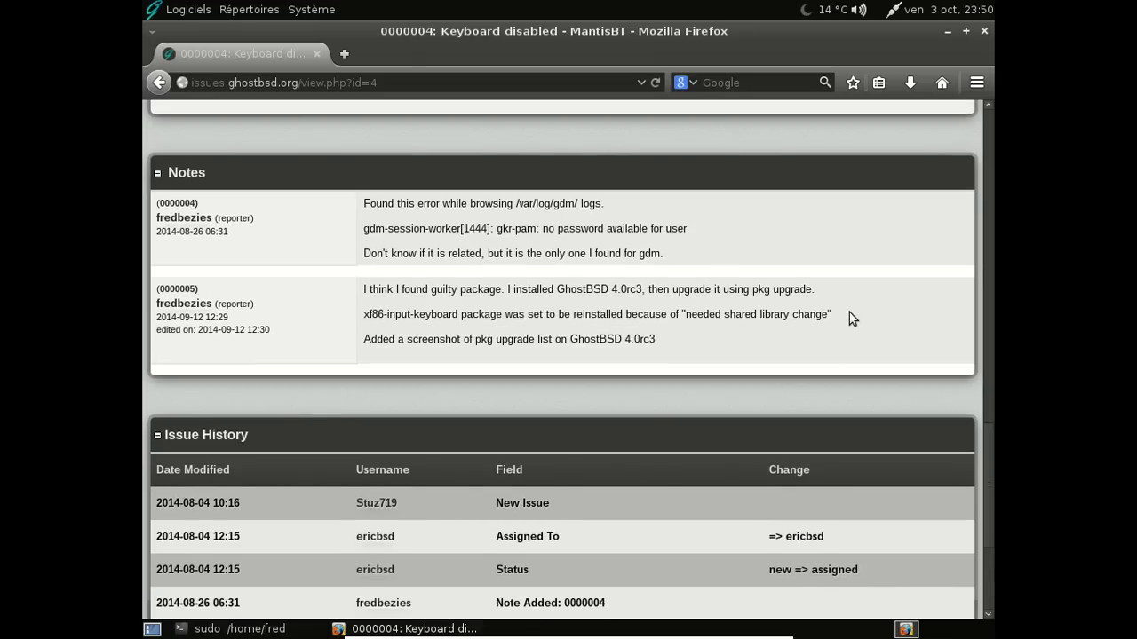
scroll(849, 318, "down", 5)
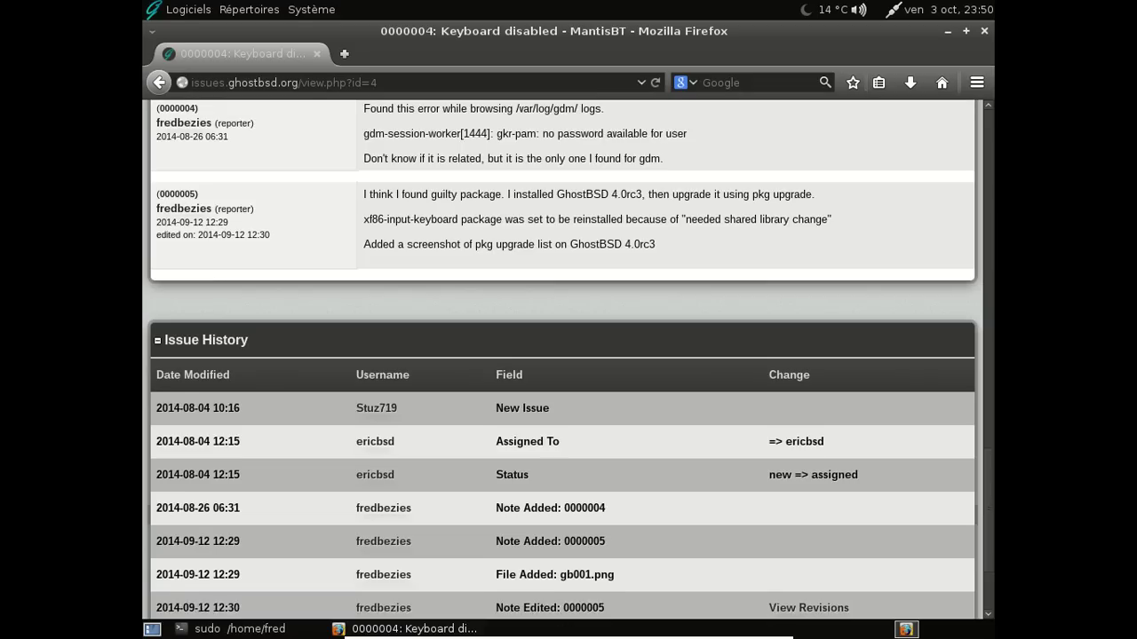
left_click(983, 31)
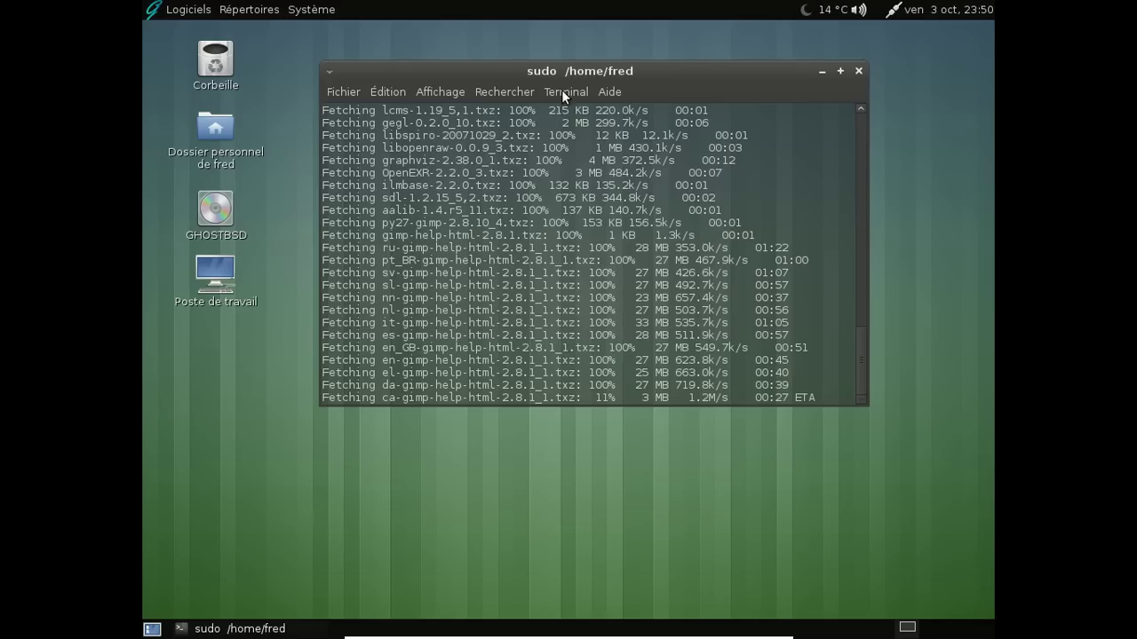
Move the downloading terminal higher on screen and open the Répertoires places menu
left_click_drag(558, 73, 557, 48)
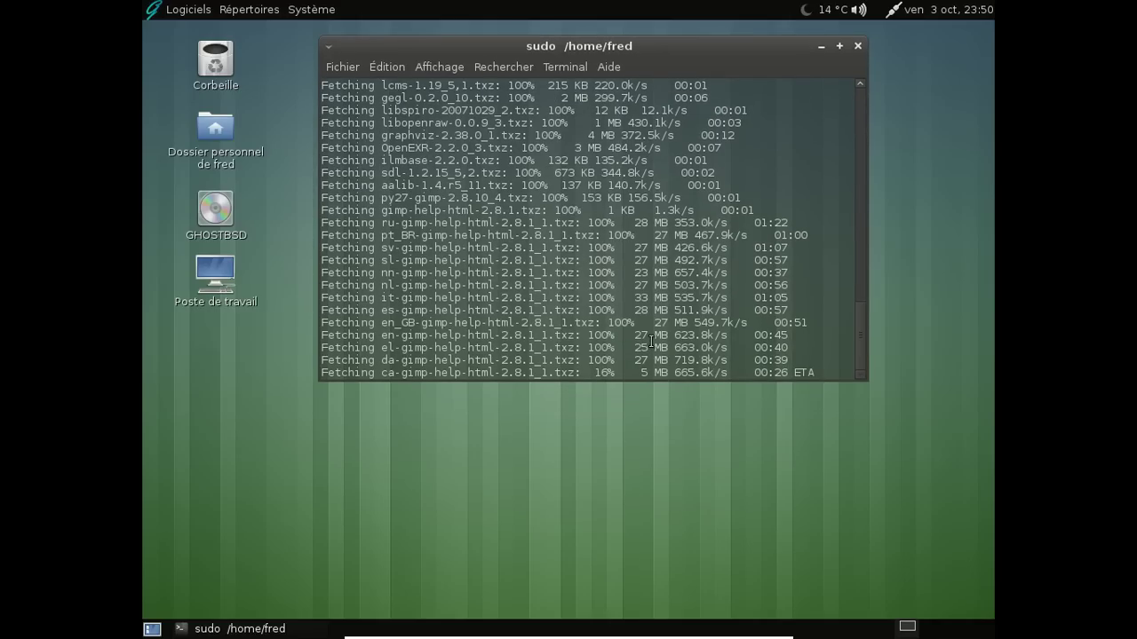
left_click_drag(862, 314, 855, 235)
left_click(271, 9)
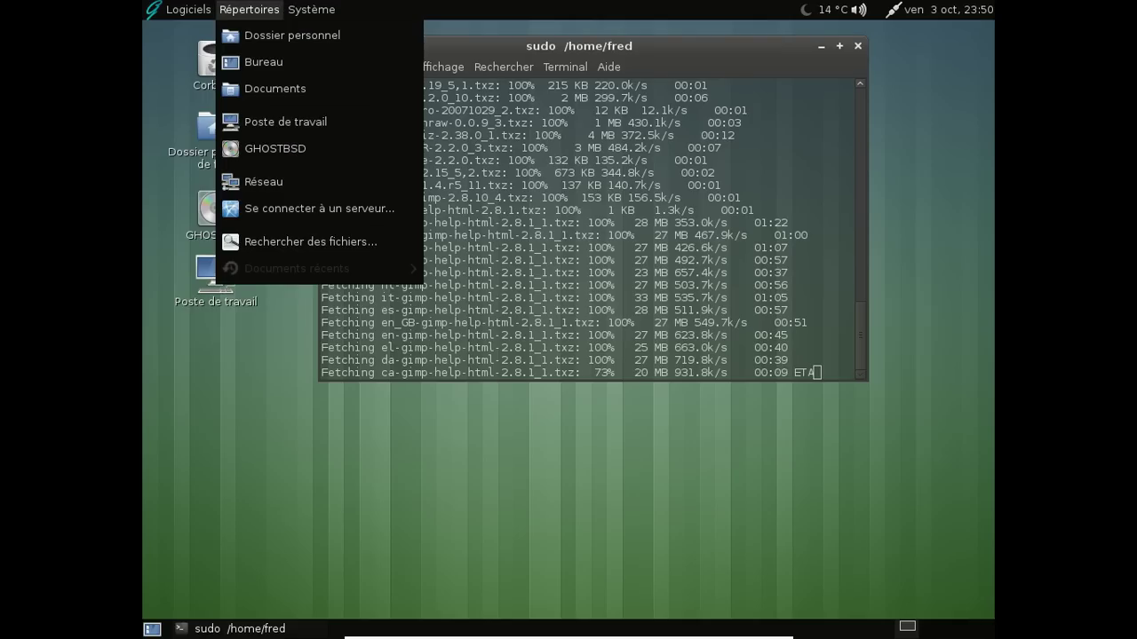
Open Documents in the home folder and create a blank 'nouveau fichier' file there
key("Escape")
left_click(214, 167)
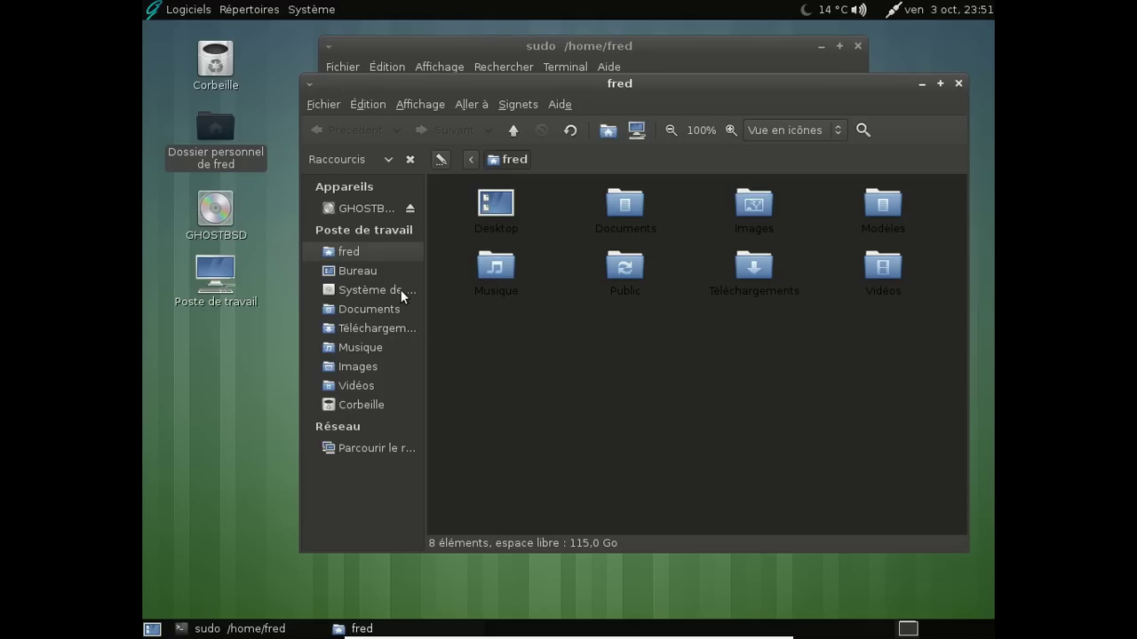
double_click(625, 206)
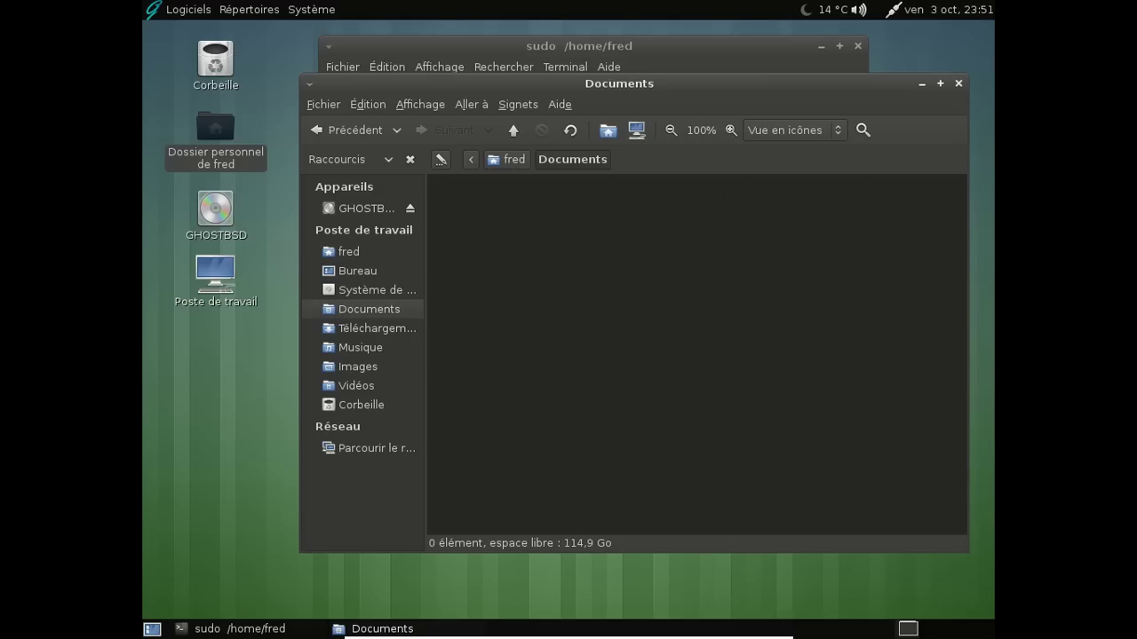
right_click(611, 218)
mouse_move(680, 254)
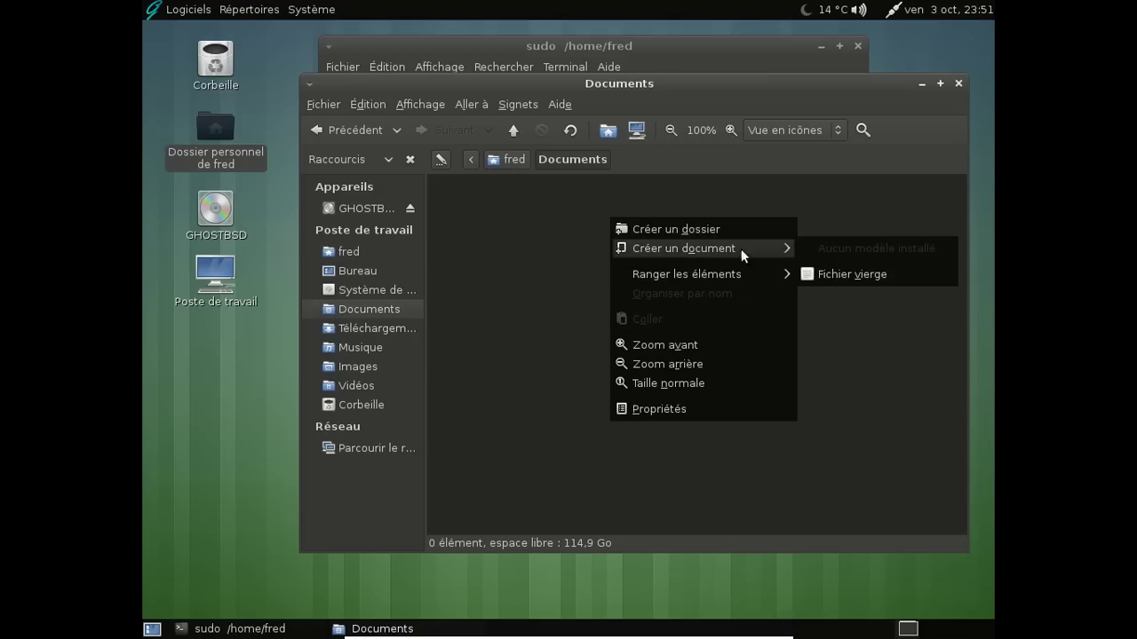
left_click(829, 275)
left_click(831, 283)
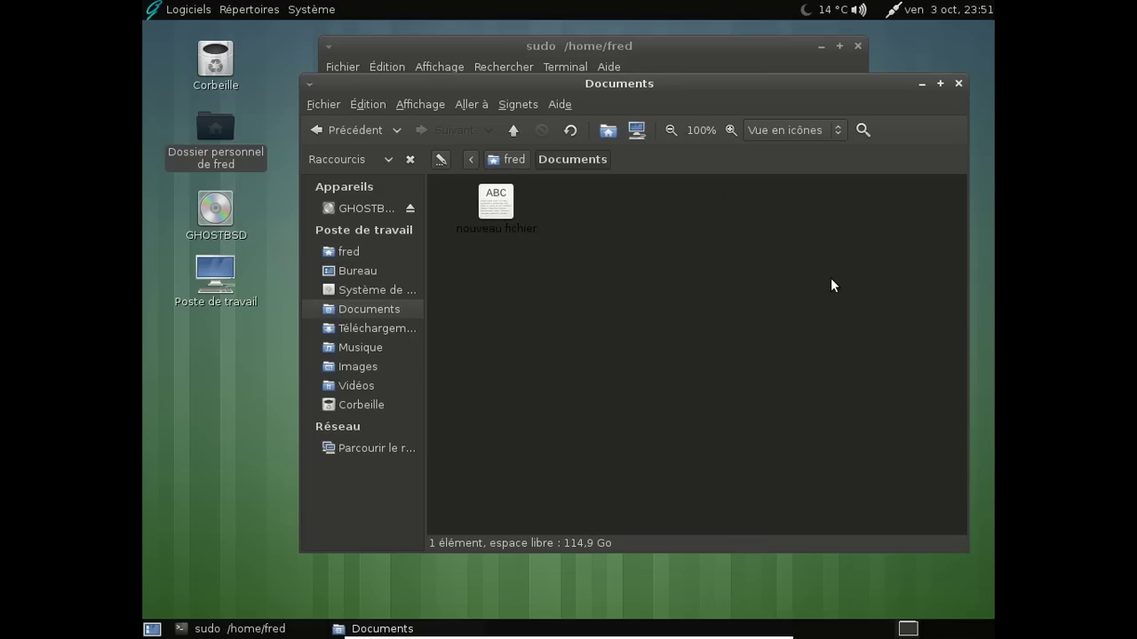
Permanently delete 'nouveau fichier' with Shift+Delete, confirm, and close Caja
left_click(468, 228)
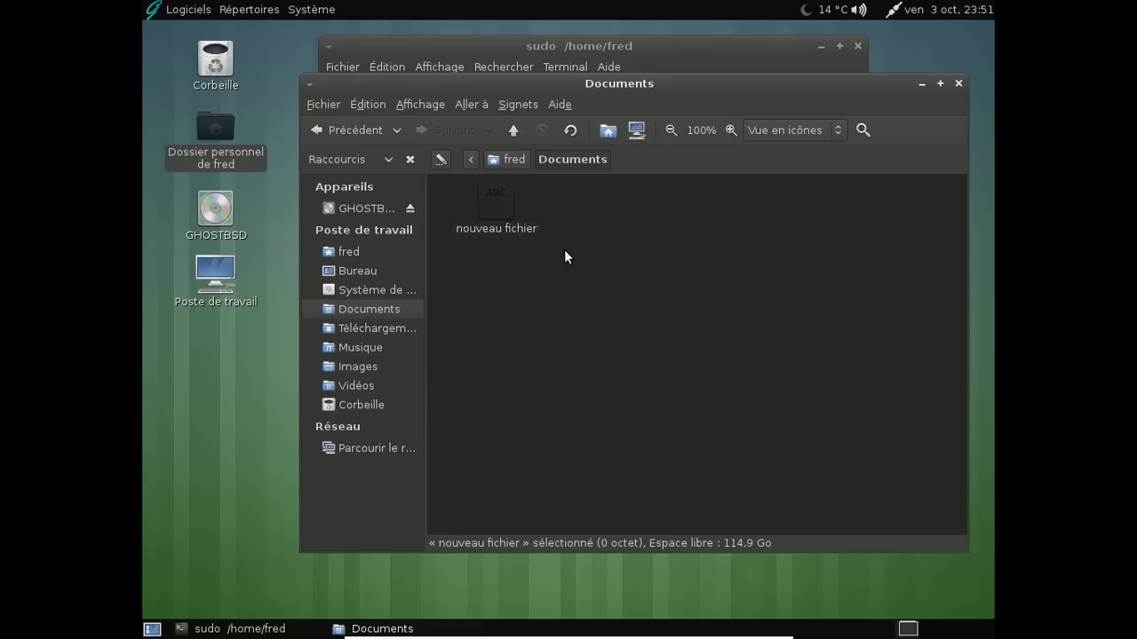
left_click(565, 252)
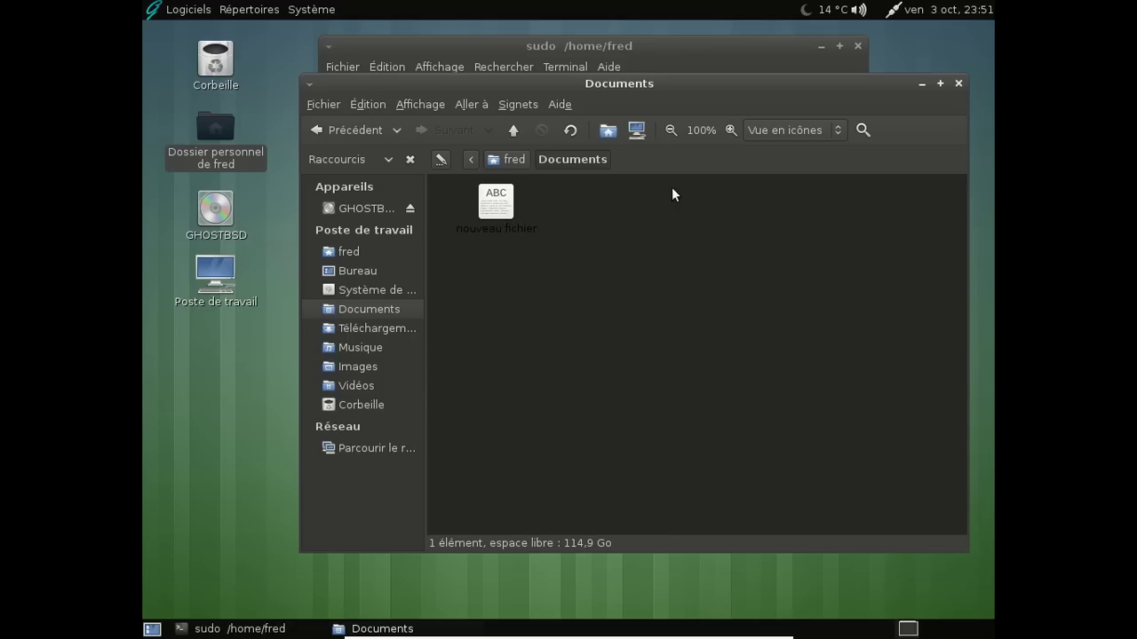
left_click(491, 204)
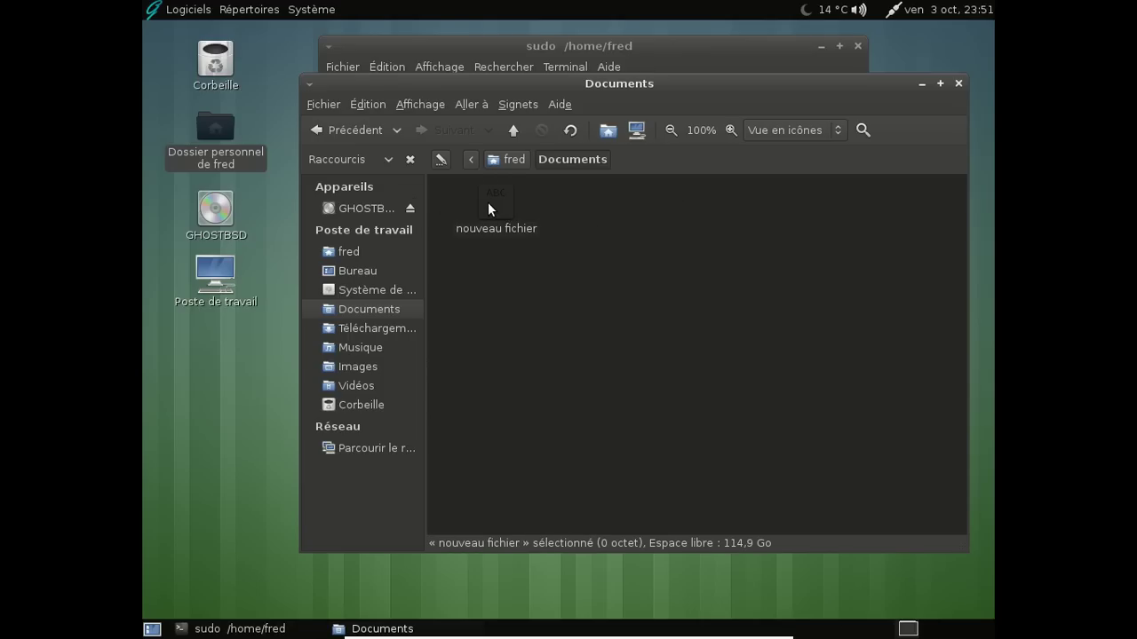
key("shift+Delete")
key("Return")
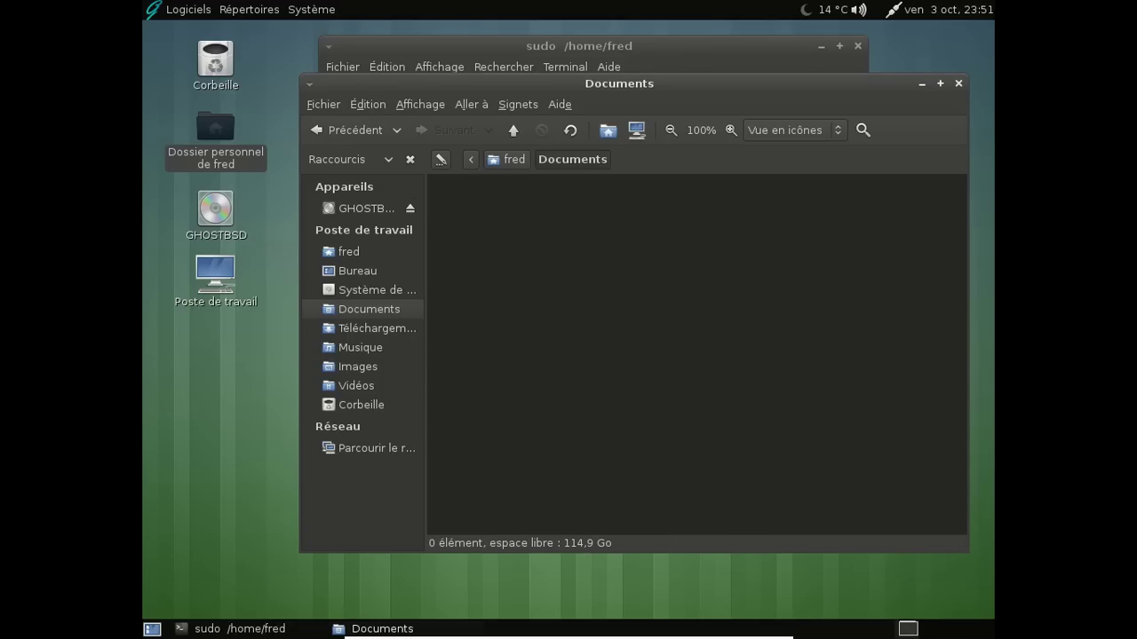
left_click(958, 83)
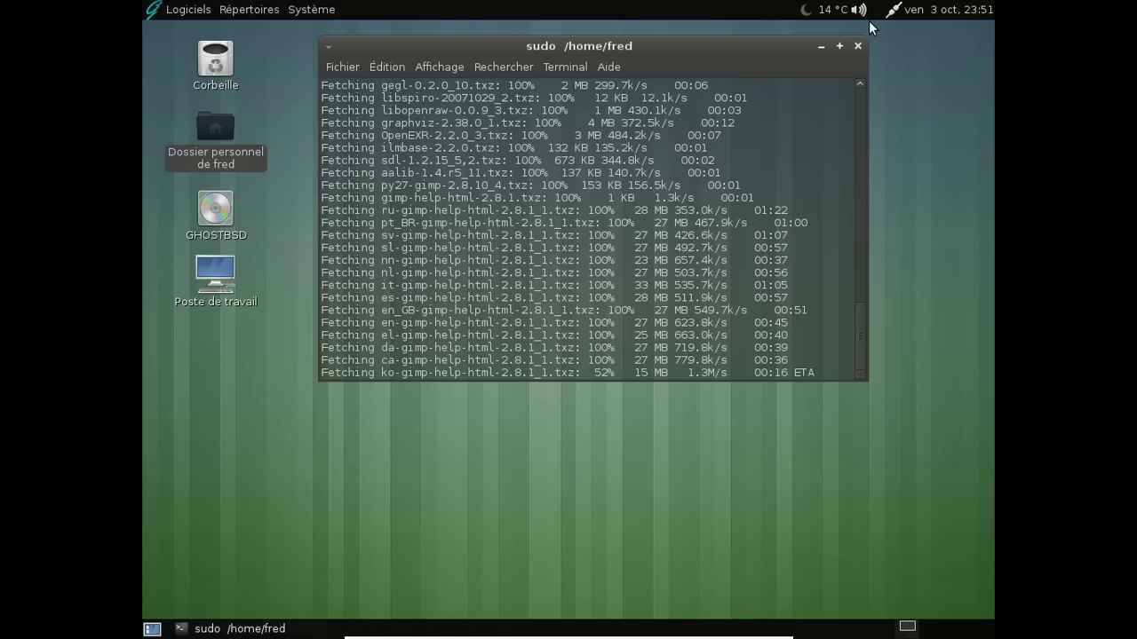
left_click(889, 263)
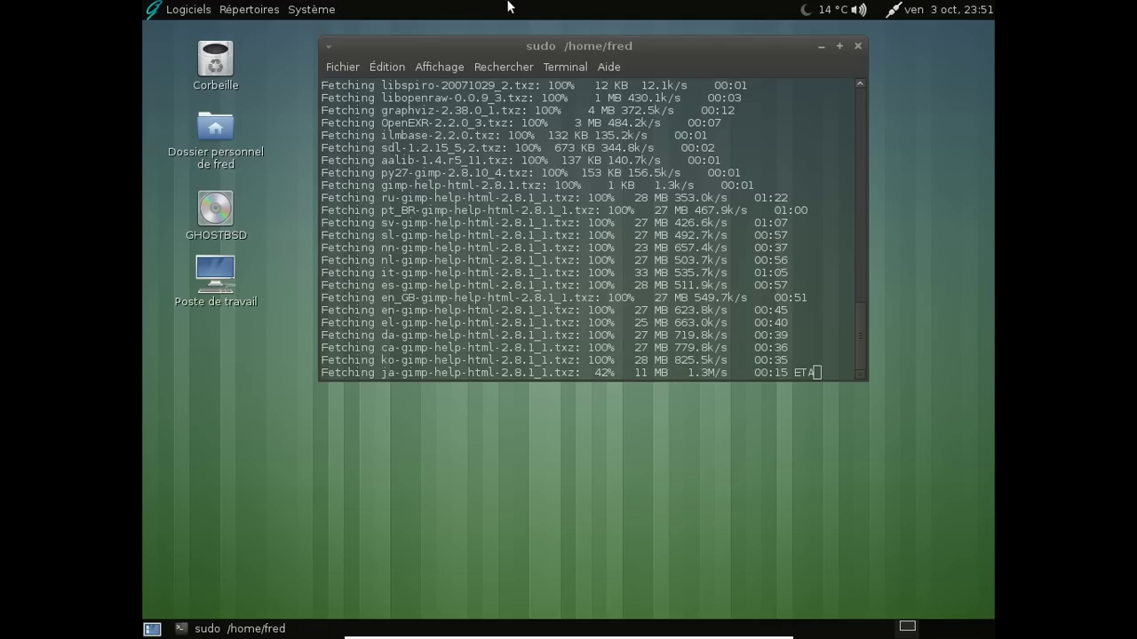
Open a new terminal tab and run freebsd-version, showing 10.0-RELEASE-p9
left_click(342, 66)
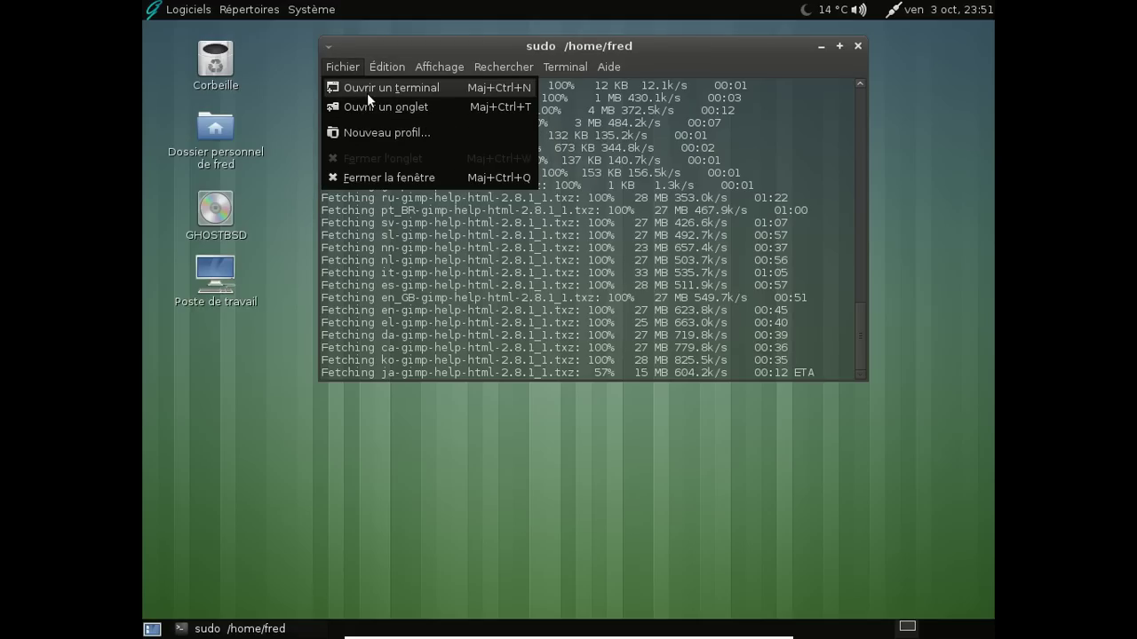
left_click(373, 105)
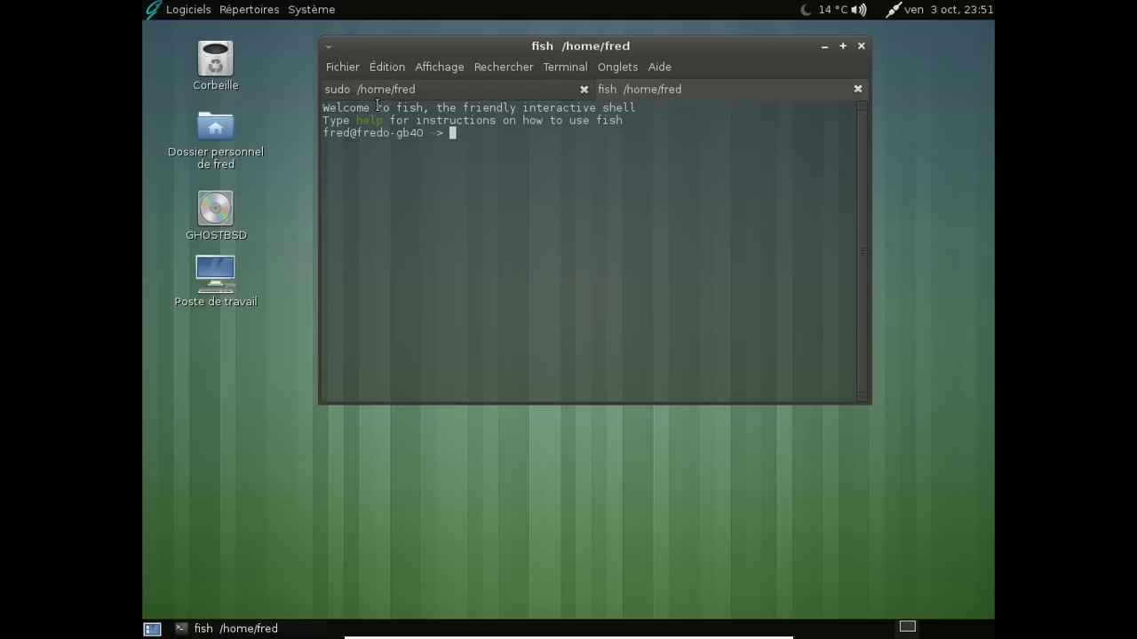
type("fre")
key("Right")
key("Return")
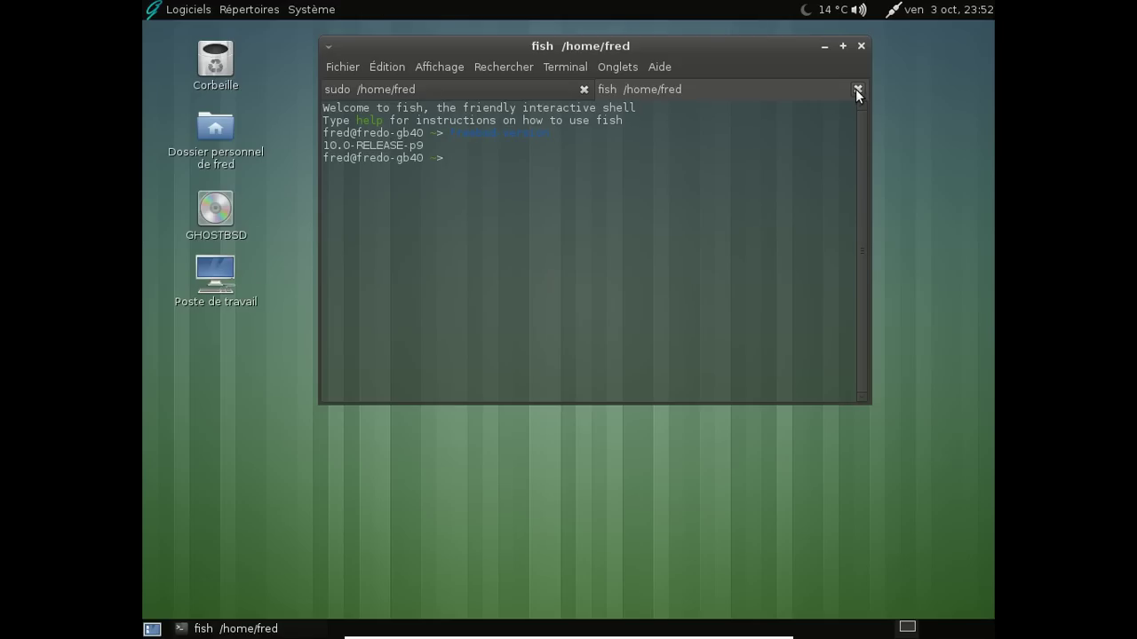
Run bash --version to show GNU bash 4.3.27, then exit the fish tab
type("bash")
key("Tab")
type("--version")
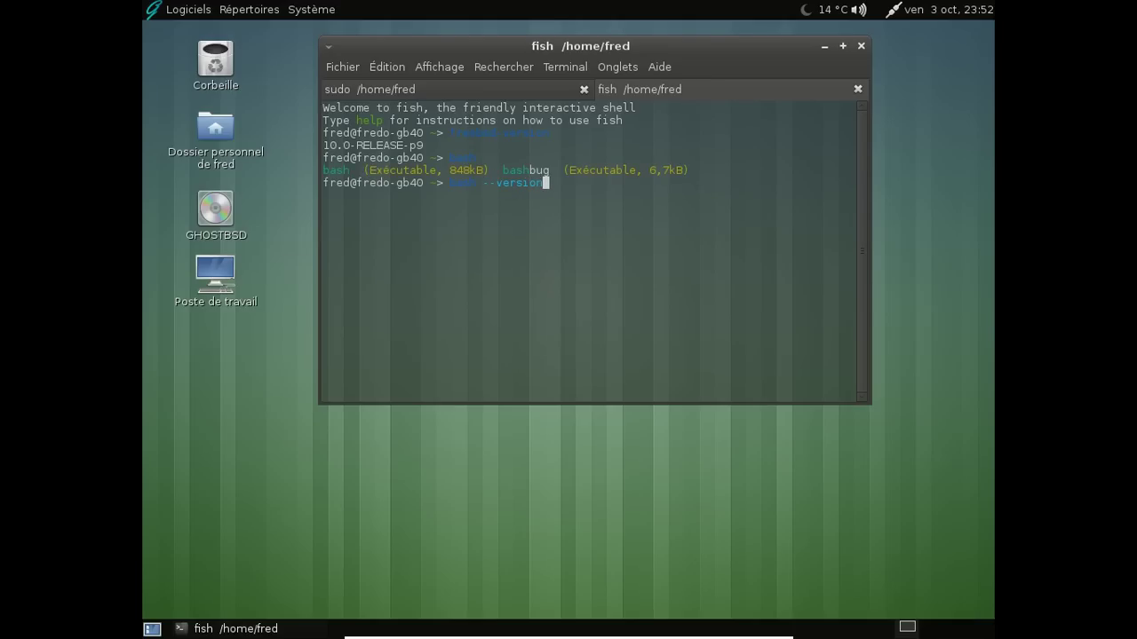
key("Return")
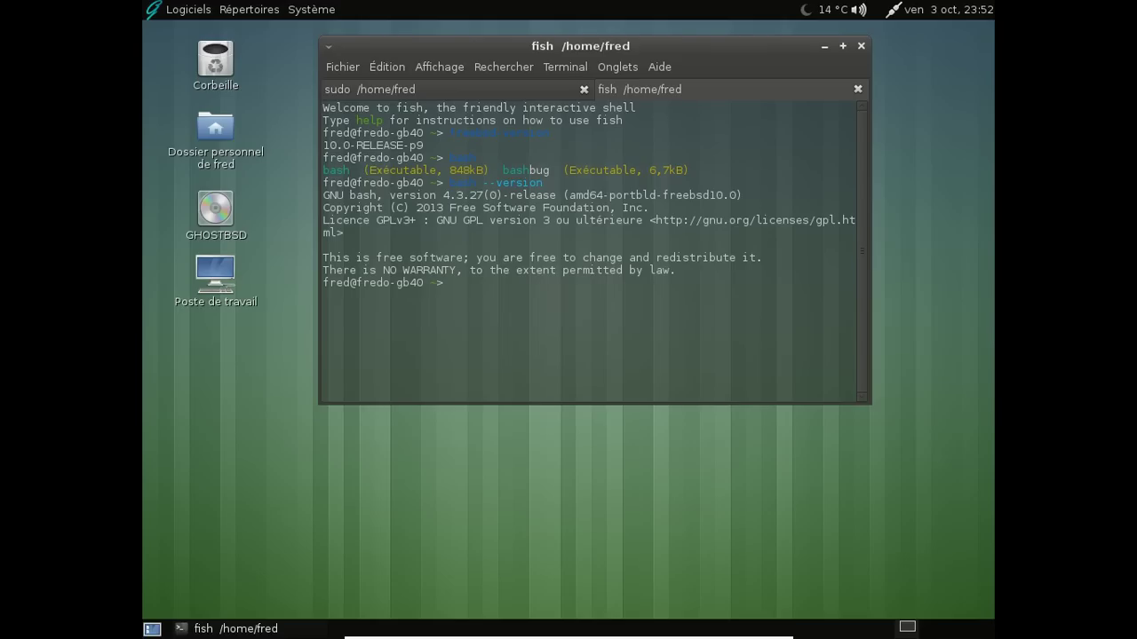
type("exit")
key("Return")
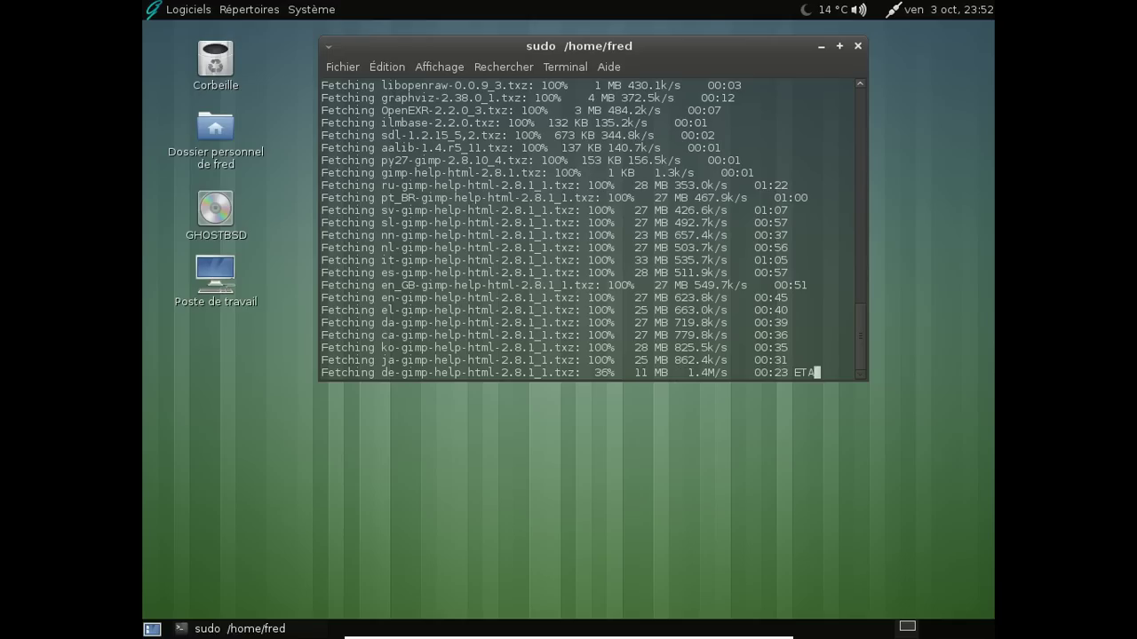
Launch Firefox from the applications menu, search 'fishshe' and open the fish shell home page
left_click(204, 10)
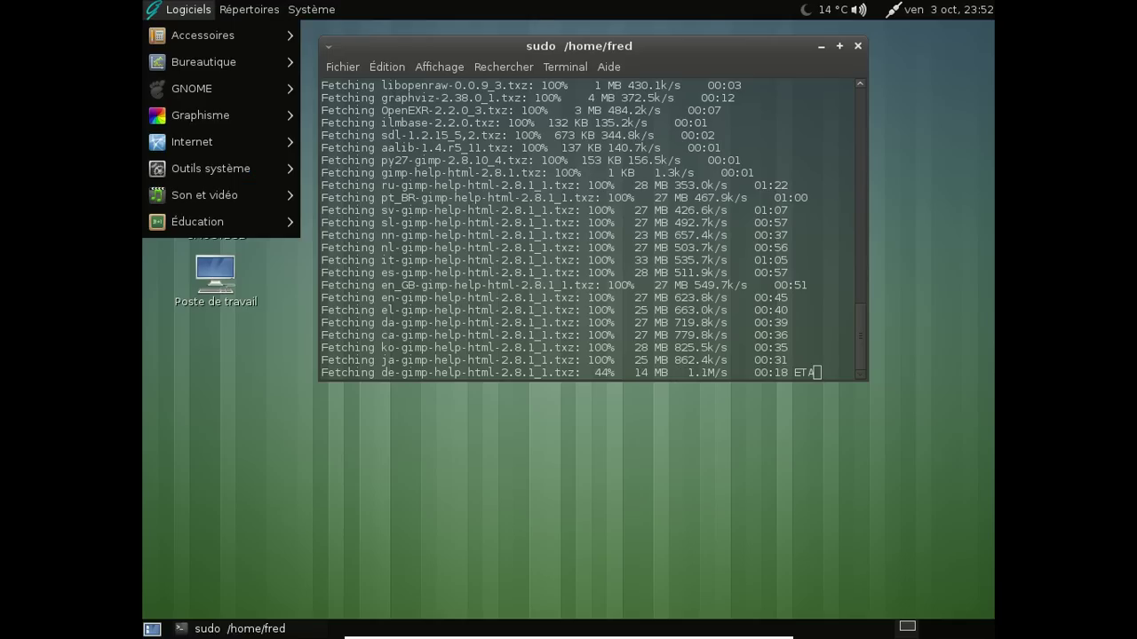
mouse_move(269, 133)
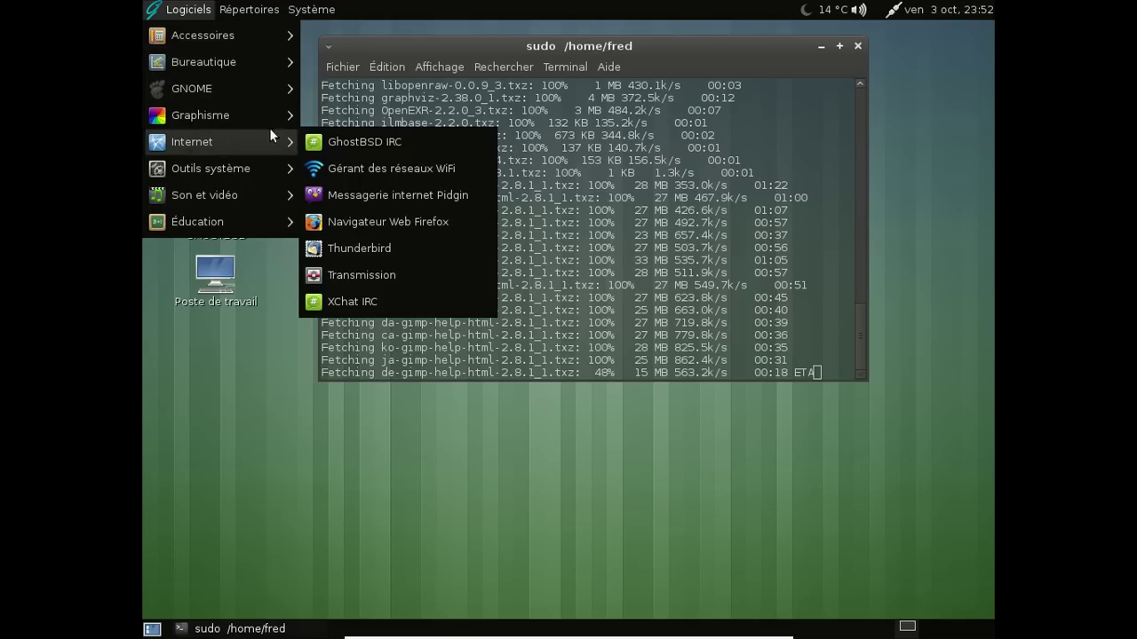
left_click(372, 221)
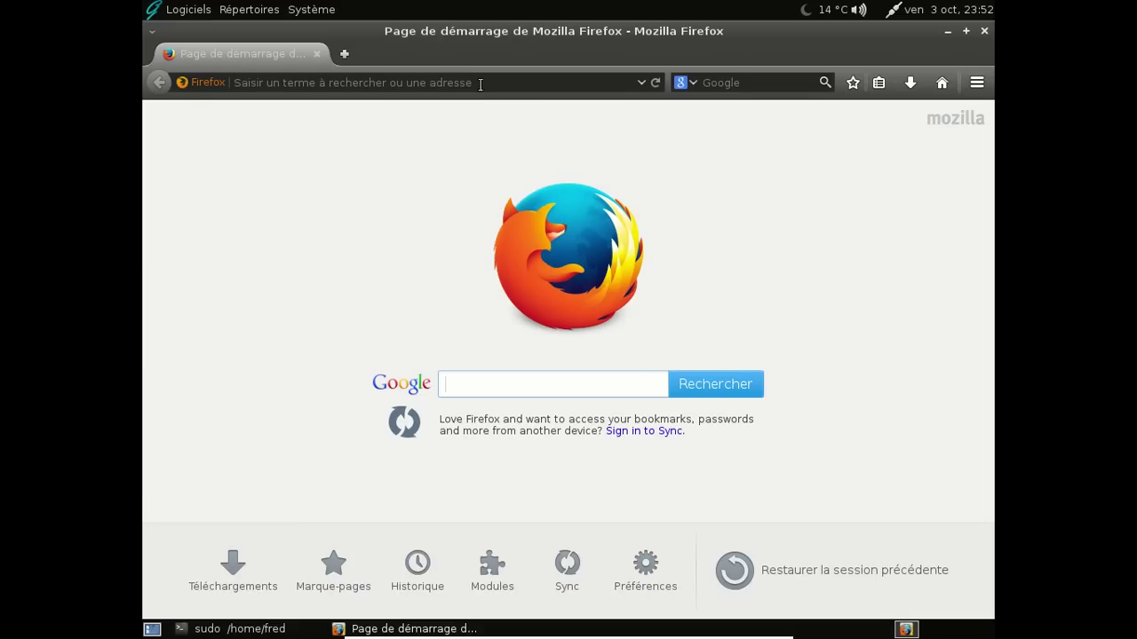
type("fis")
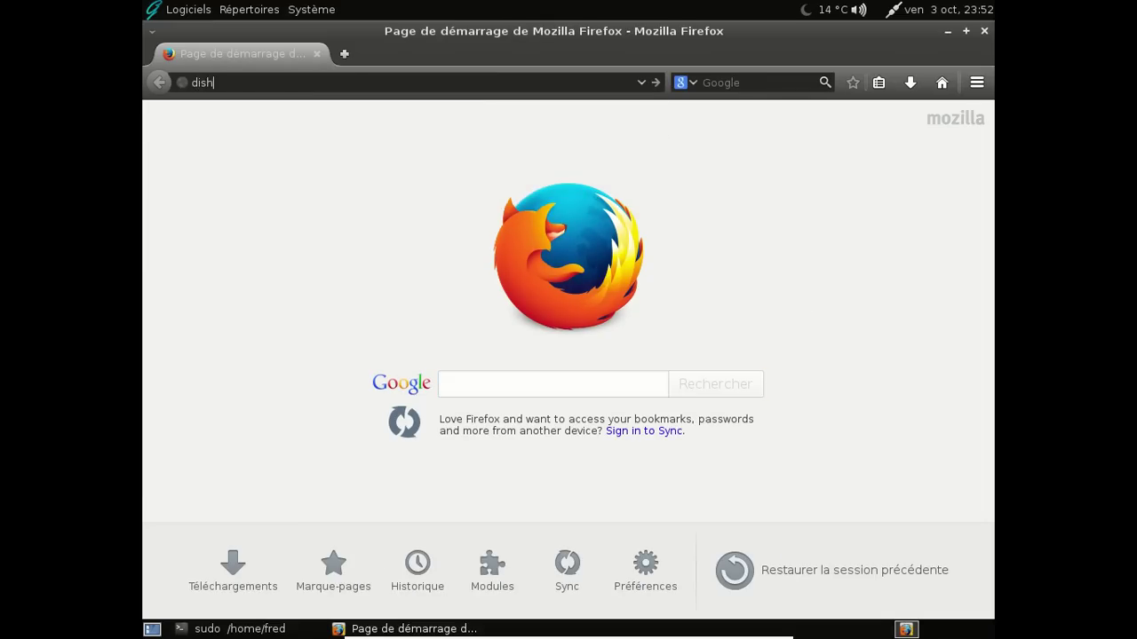
type("hshell")
key("Return")
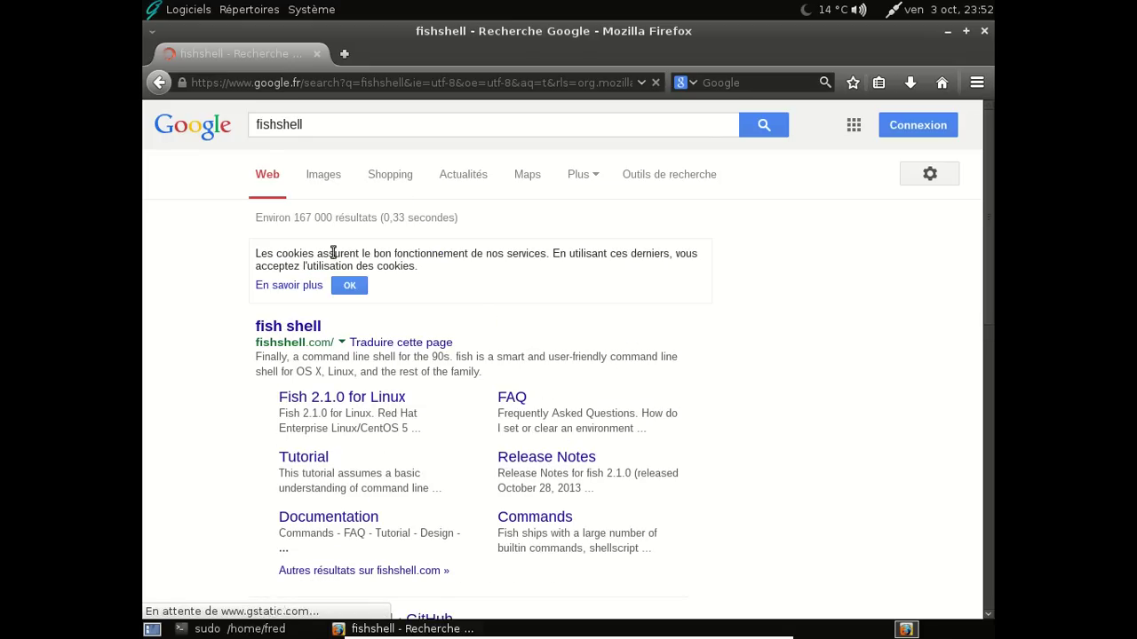
left_click(299, 325)
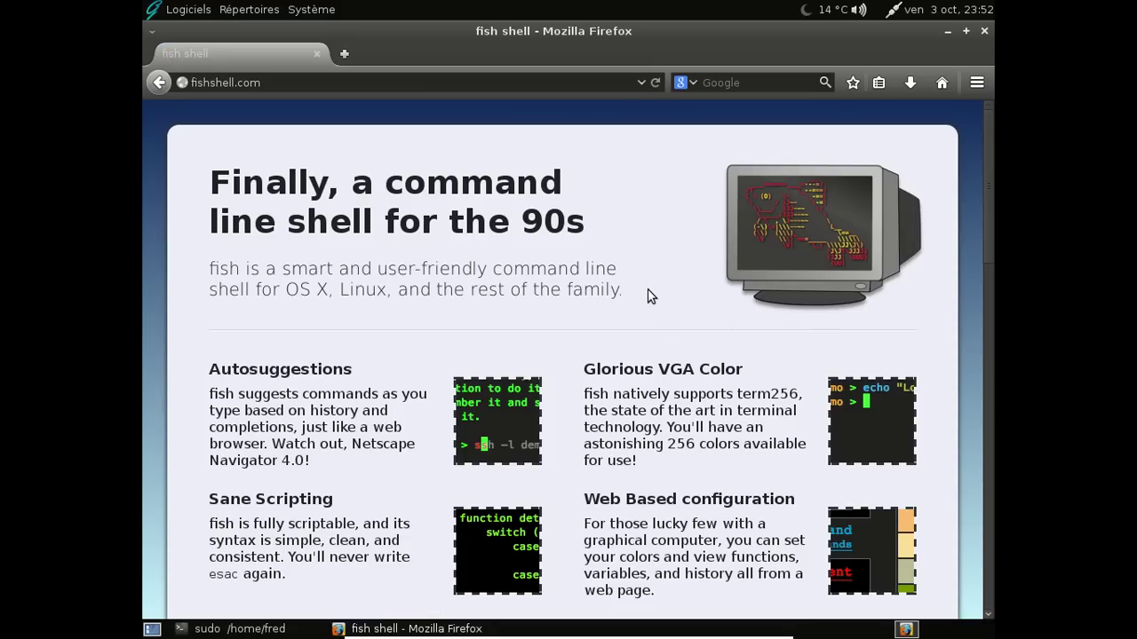
Browse the fishshell.com release history, then close Firefox
scroll(647, 296, "down", 5)
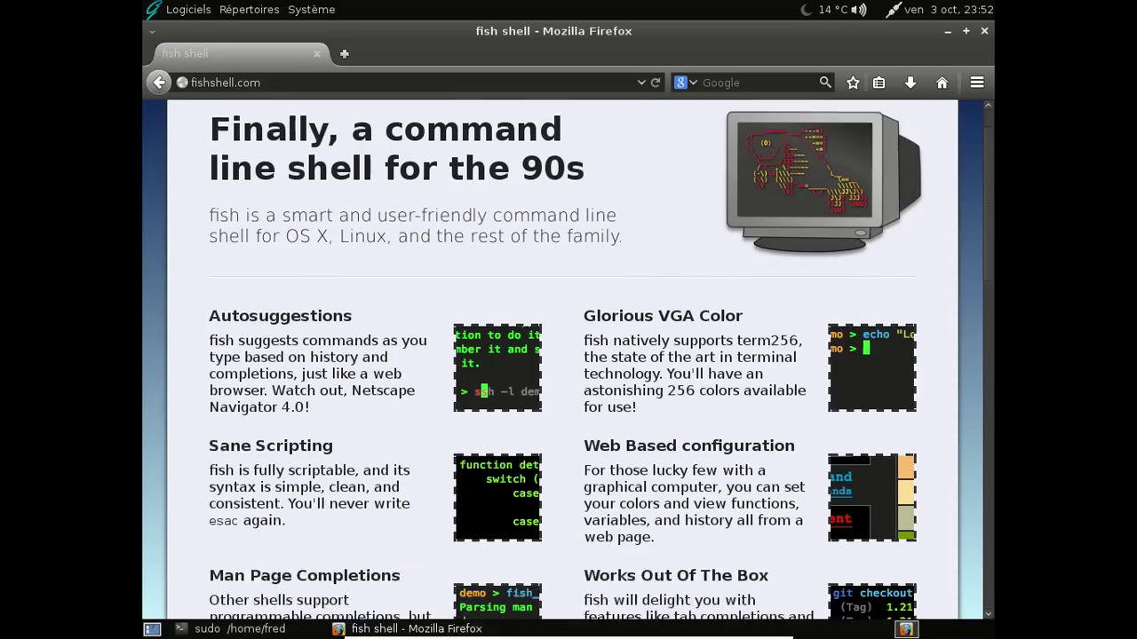
scroll(653, 284, "down", 4)
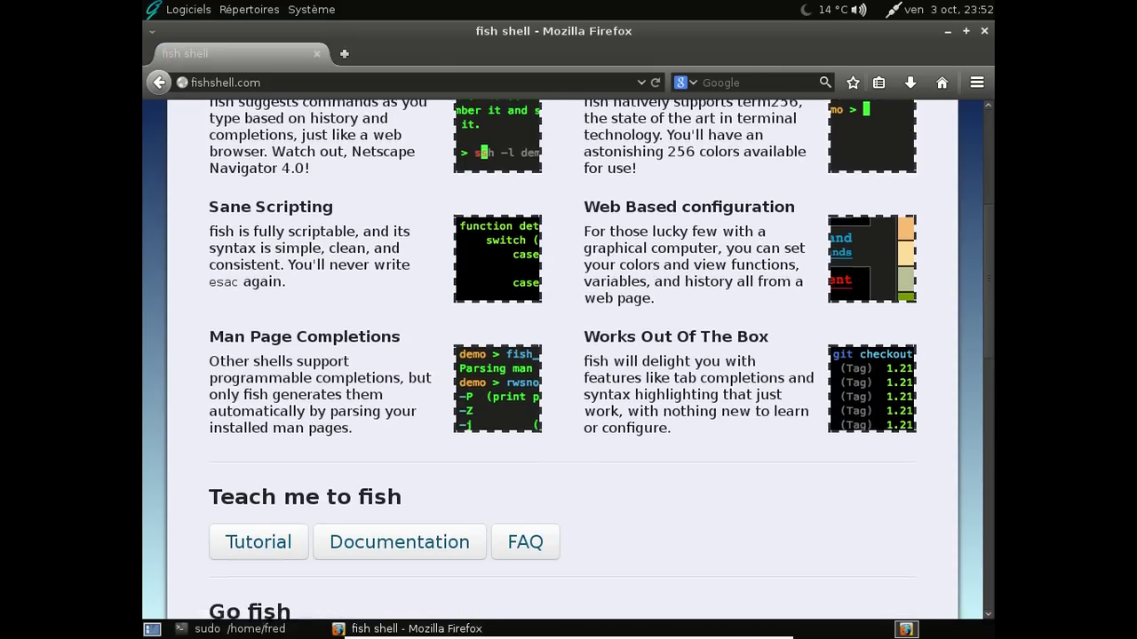
scroll(653, 289, "up", 4)
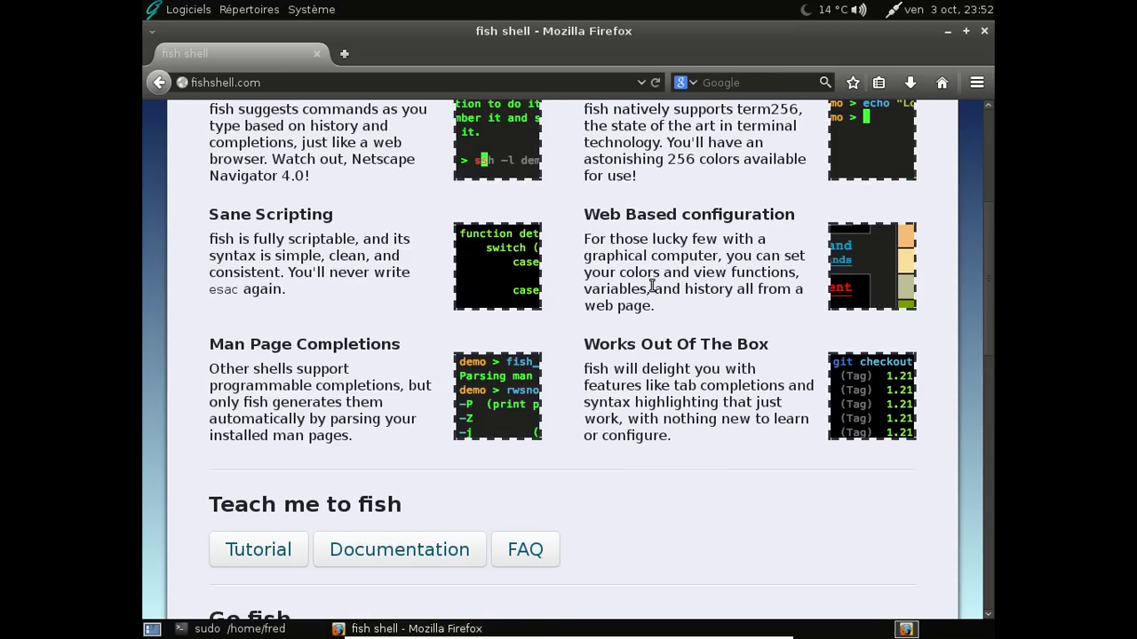
scroll(653, 286, "up", 3)
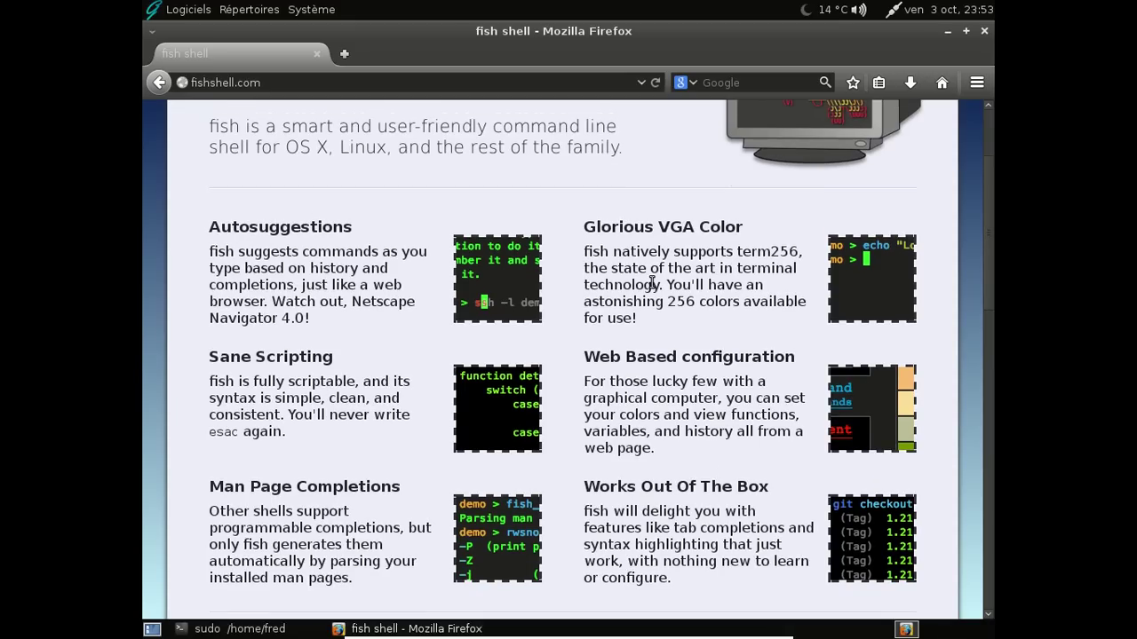
scroll(653, 283, "down", 3)
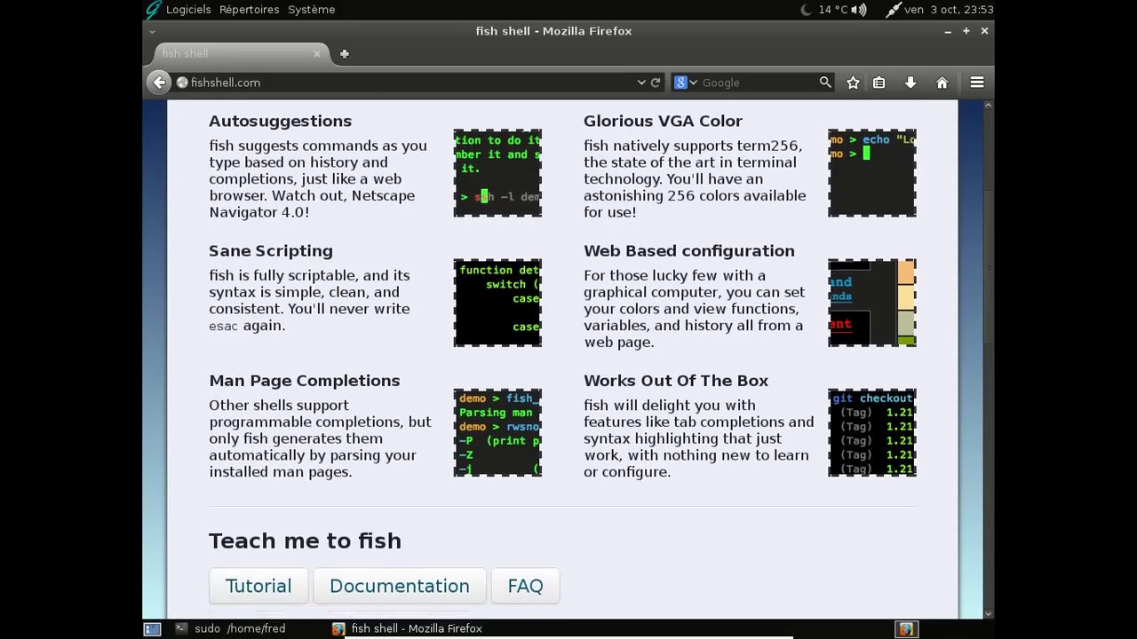
scroll(652, 283, "down", 4)
scroll(651, 284, "down", 5)
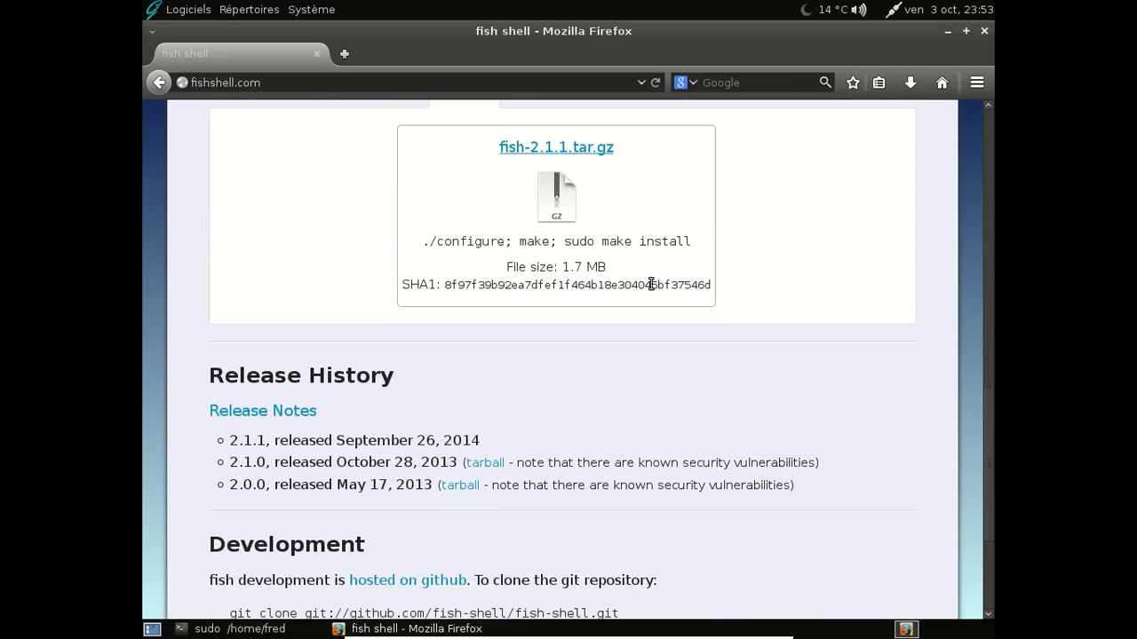
scroll(651, 284, "down", 3)
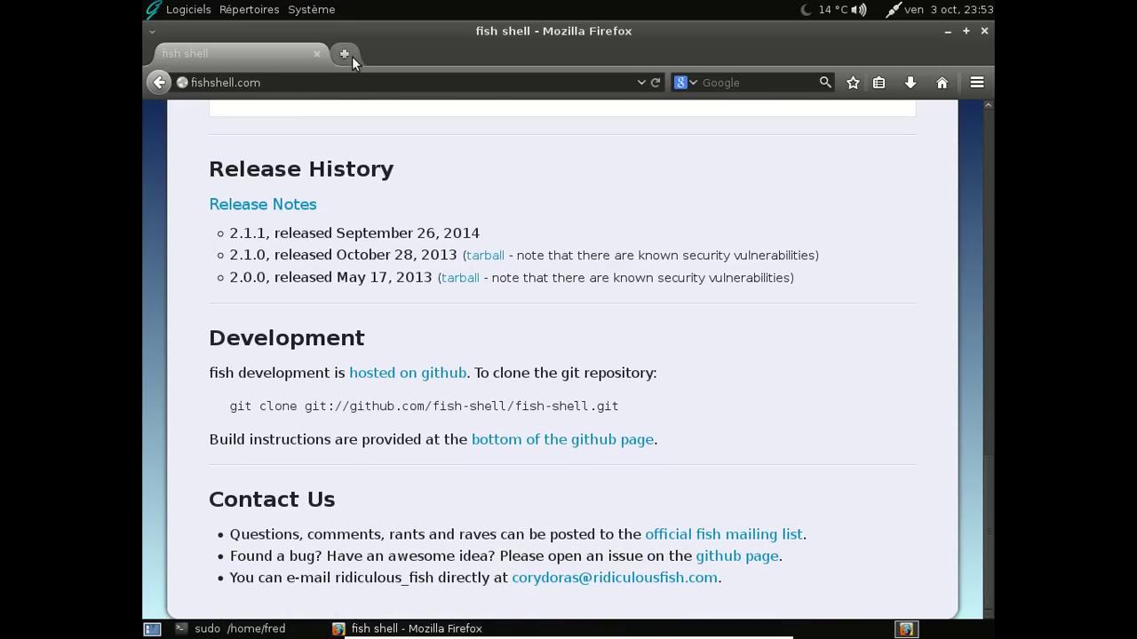
left_click(984, 31)
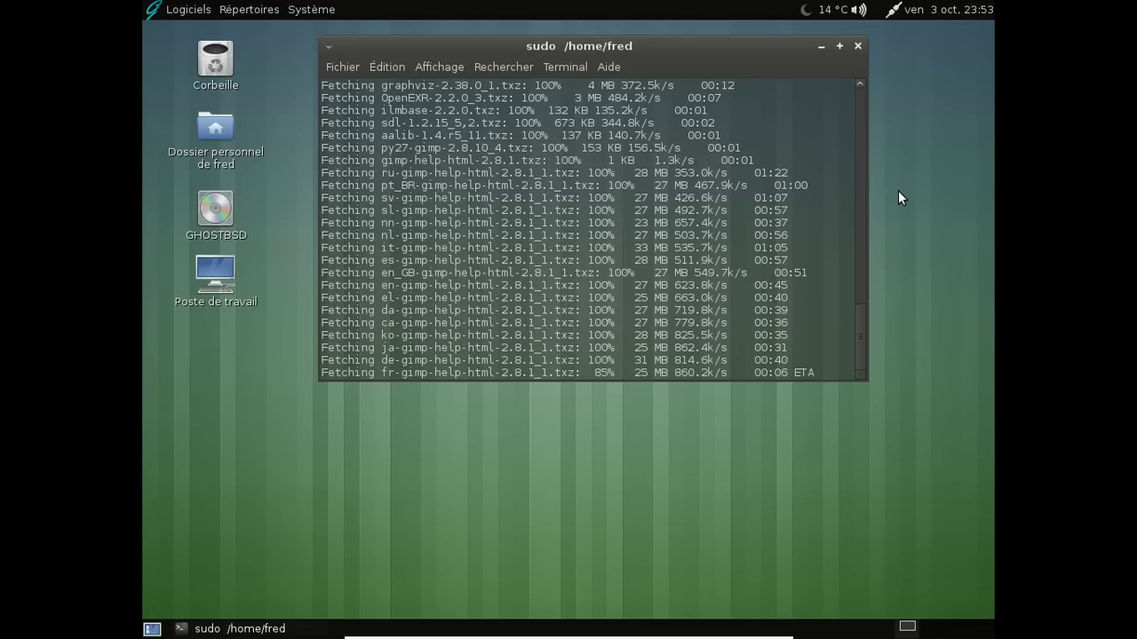
scroll(746, 222, "up", 5)
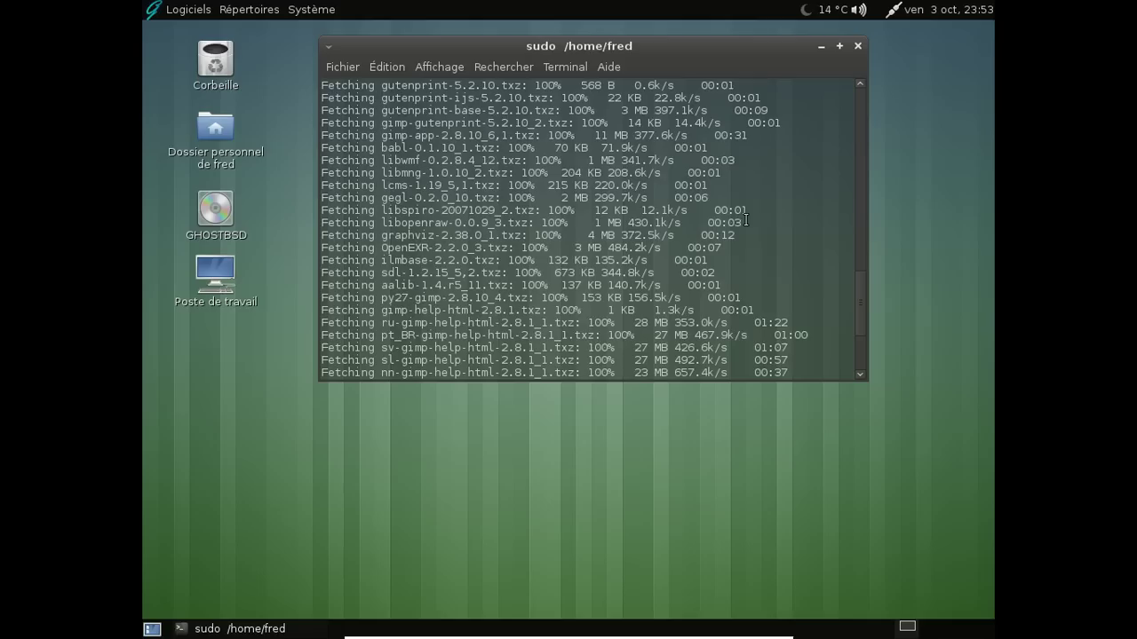
scroll(750, 214, "up", 1)
scroll(749, 213, "up", 15)
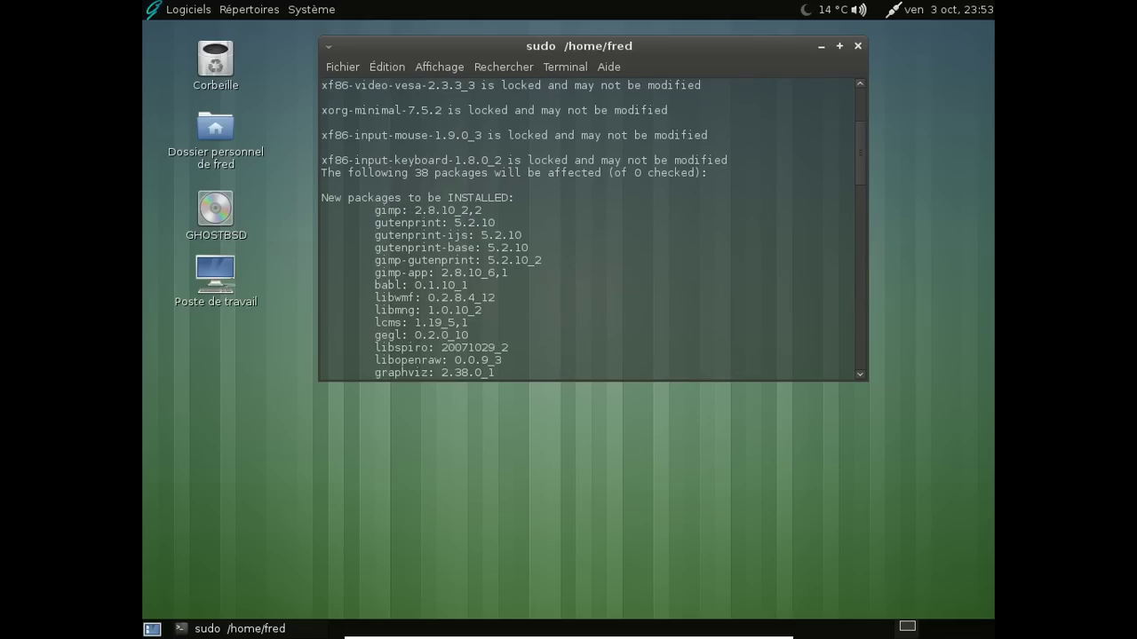
scroll(750, 213, "down", 18)
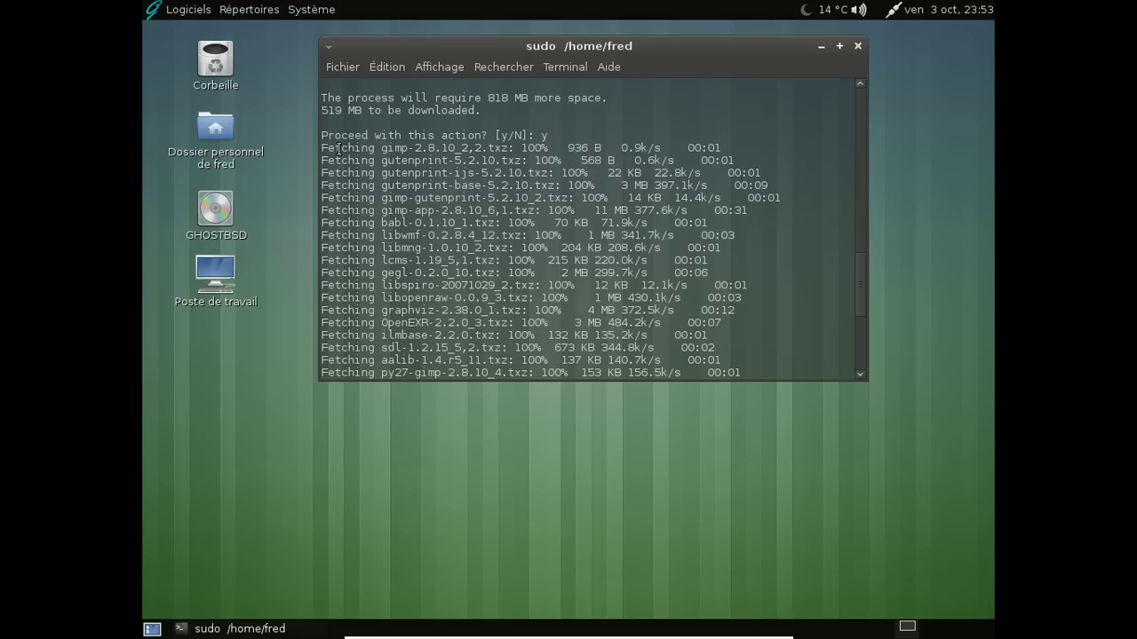
left_click_drag(321, 149, 785, 360)
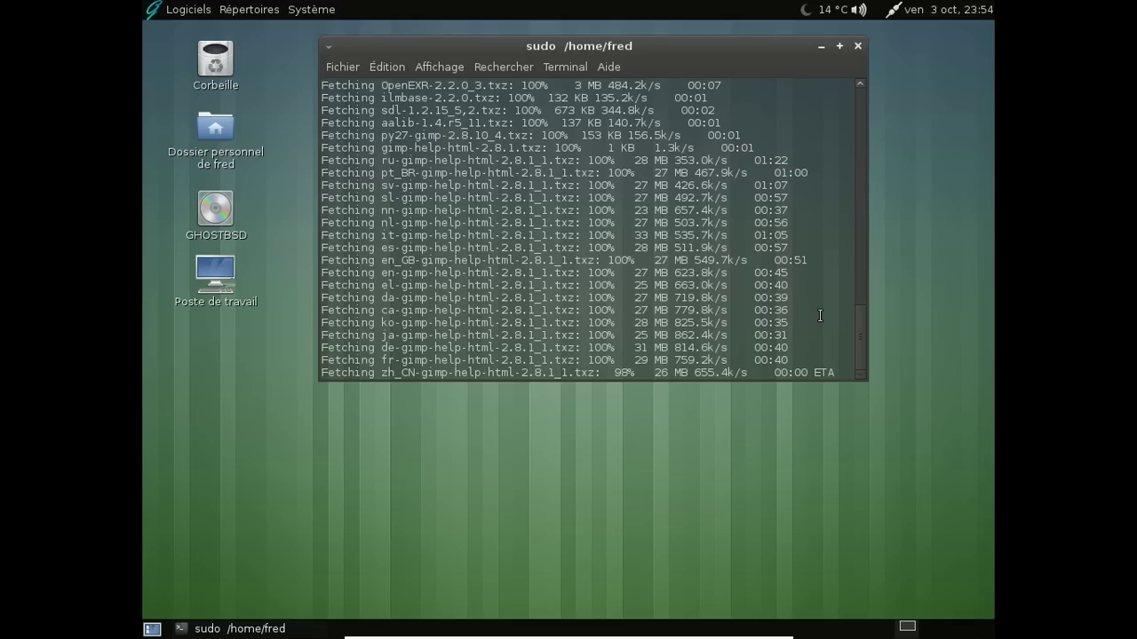
Open the desktop background settings, reopening them after they loaded empty
right_click(895, 190)
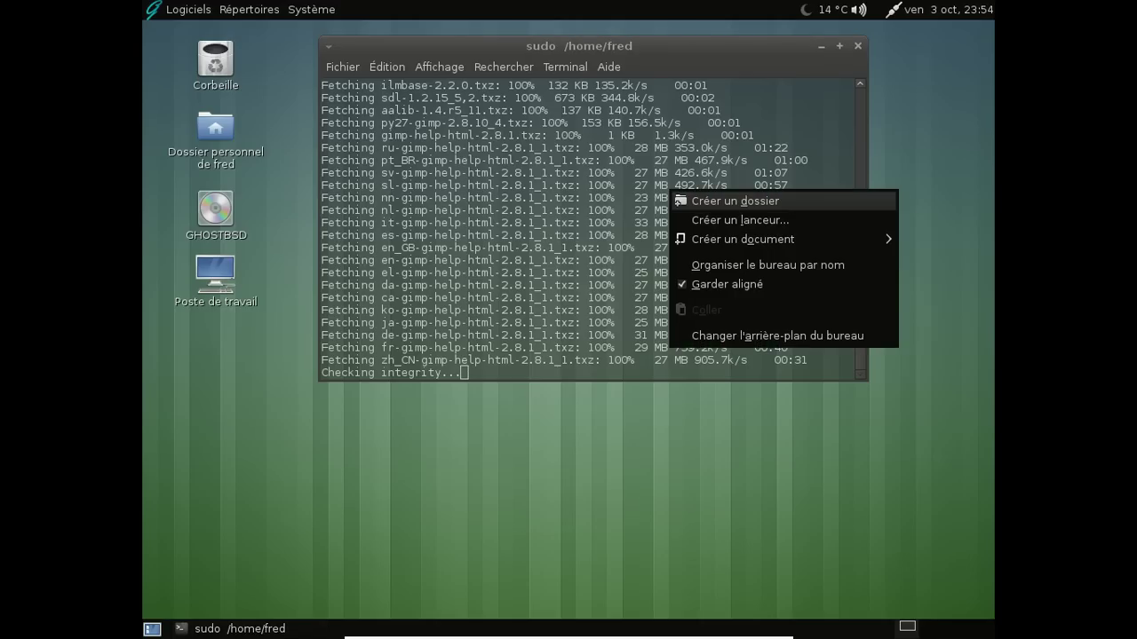
left_click(843, 333)
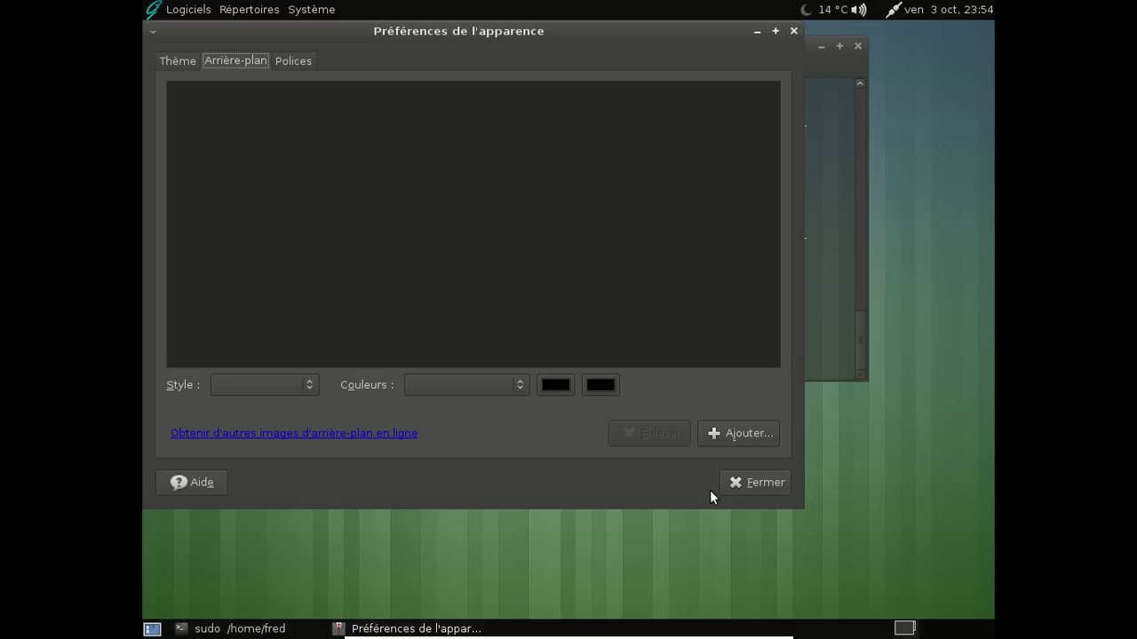
left_click(754, 482)
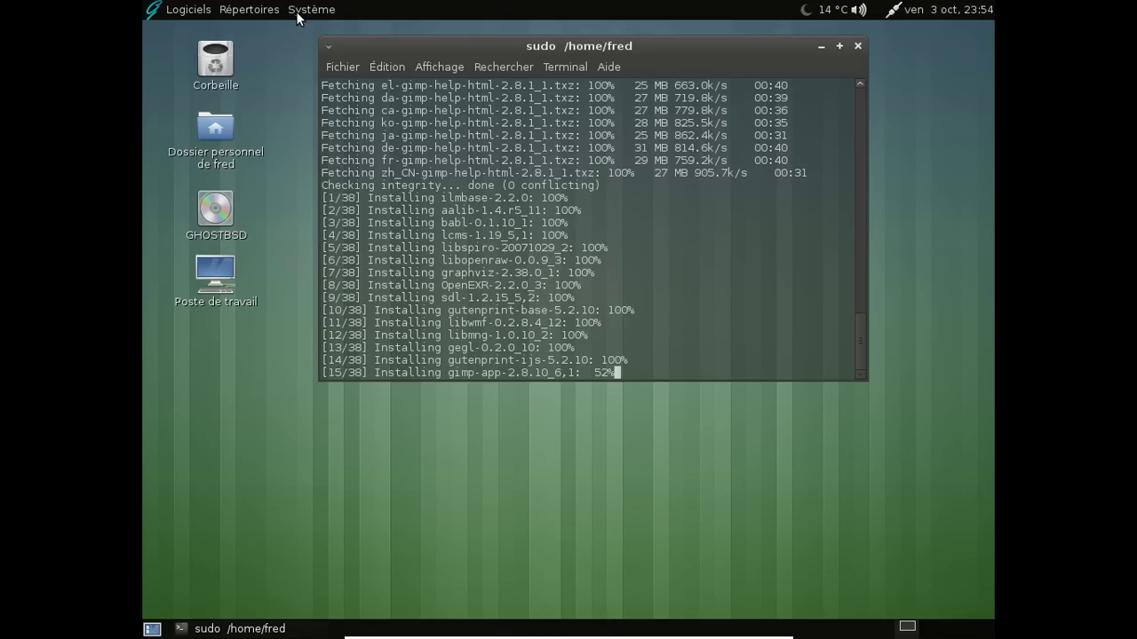
right_click(966, 202)
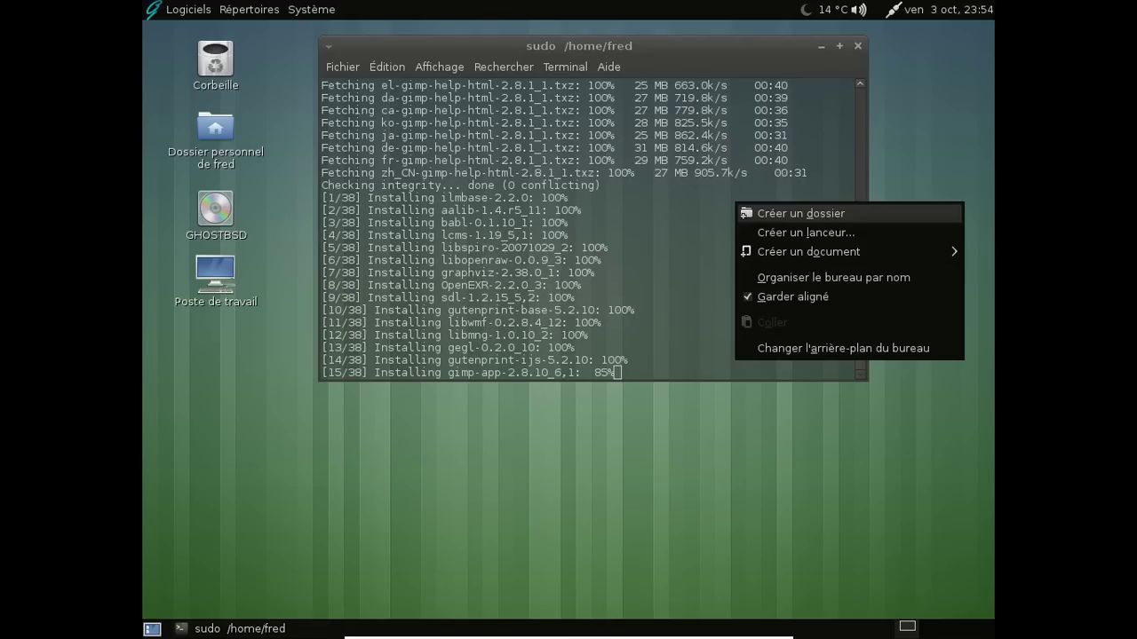
left_click(938, 348)
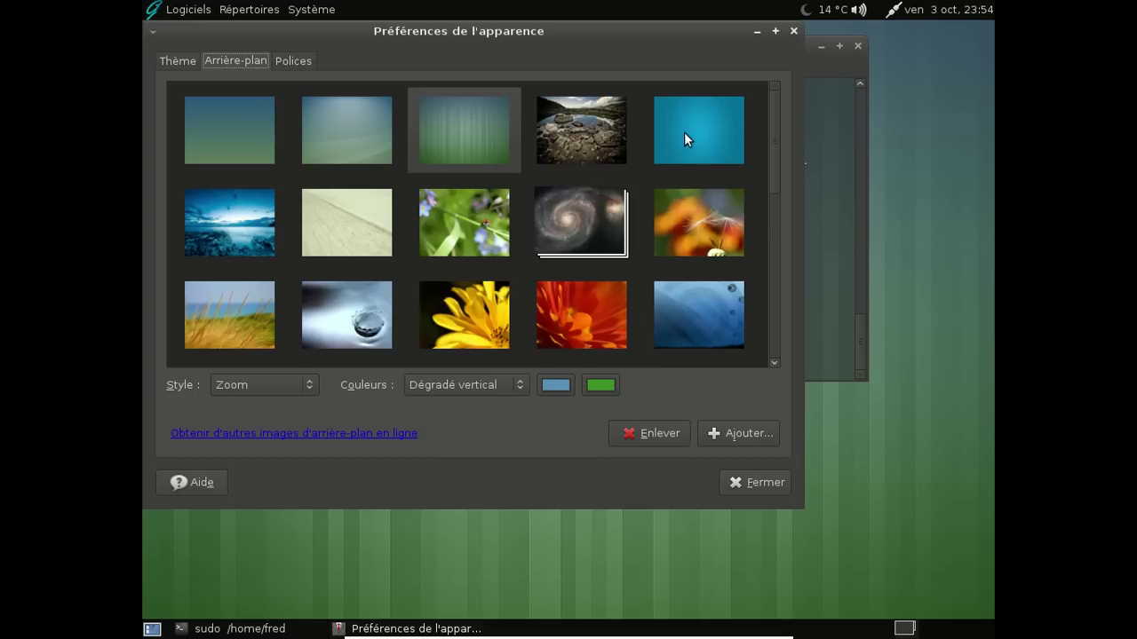
Try the lake-and-rocks and Blue Body wallpapers, then set the blue sea-and-rocks photo
left_click(612, 142)
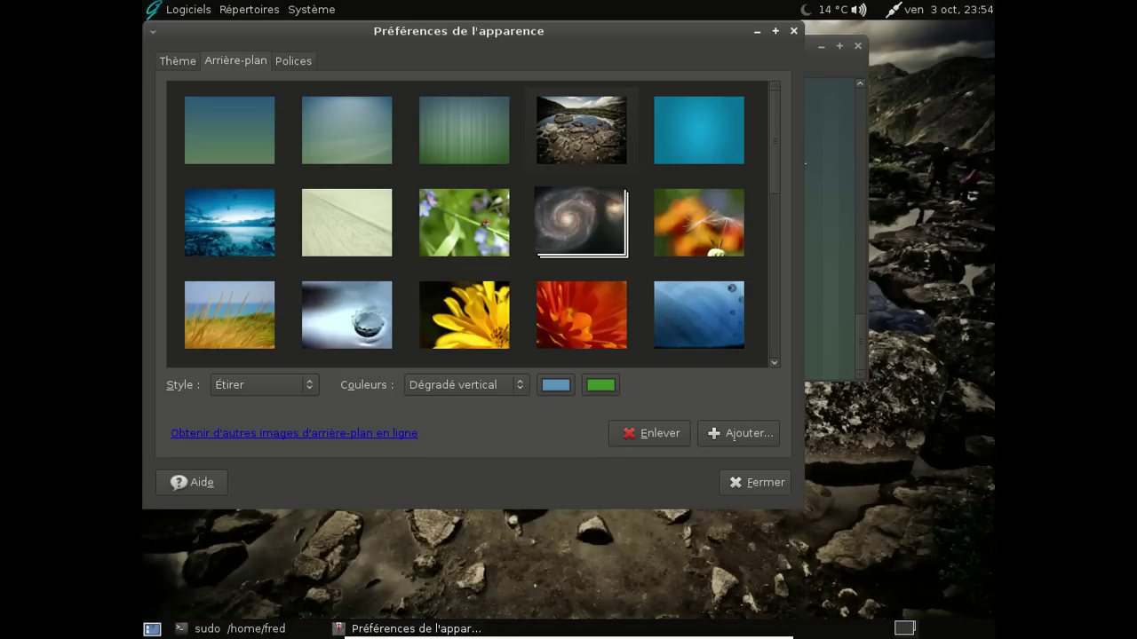
left_click(743, 111)
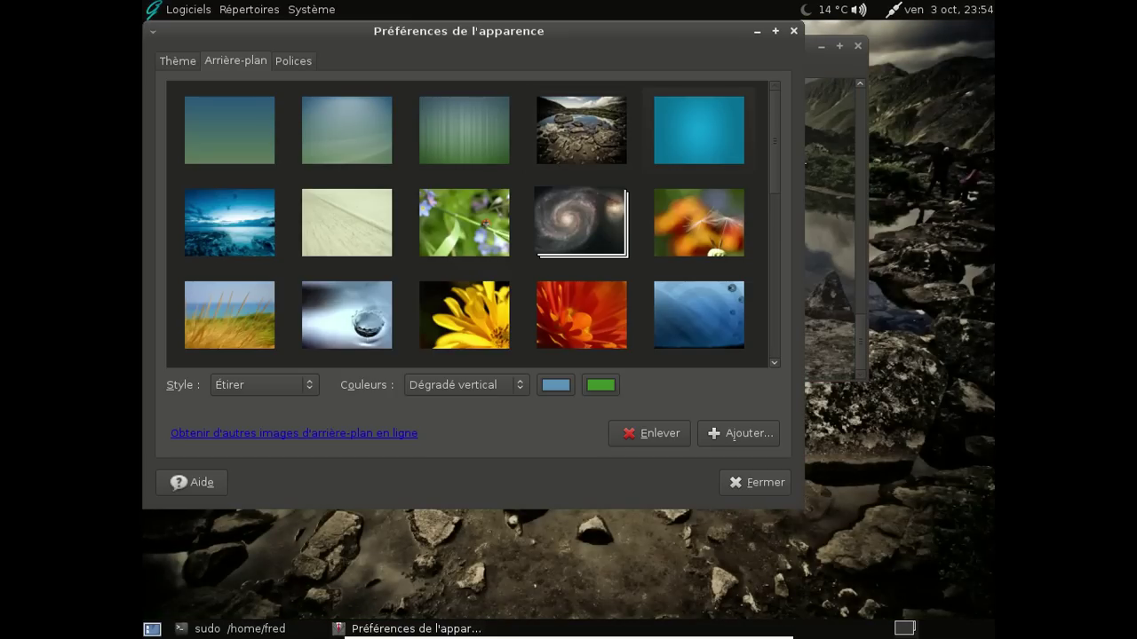
left_click(266, 222)
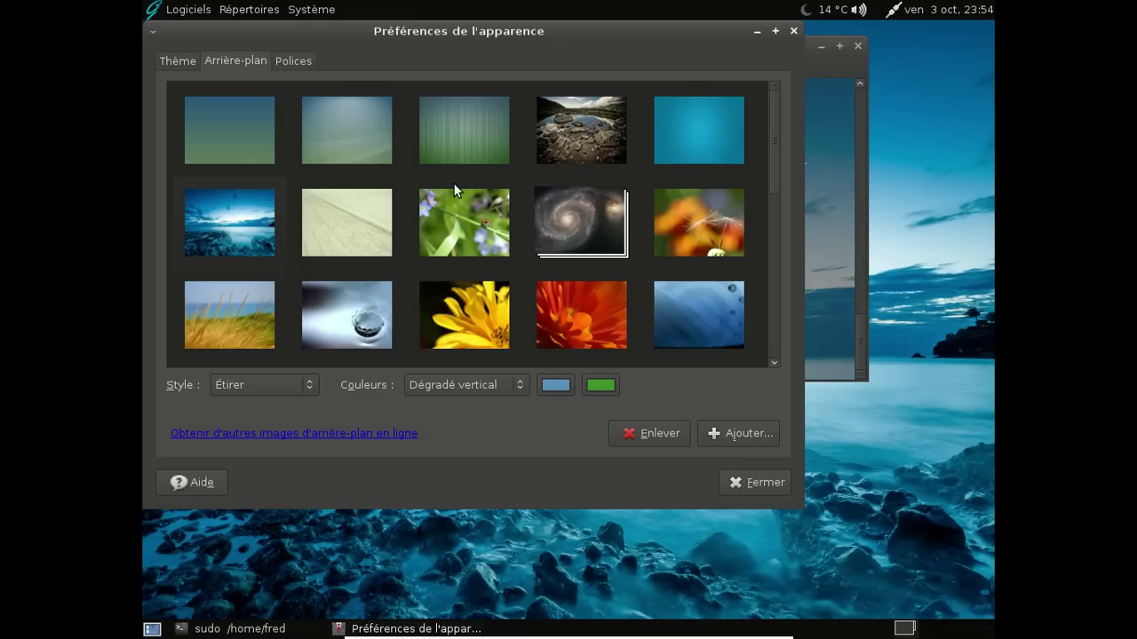
scroll(608, 136, "down", 3)
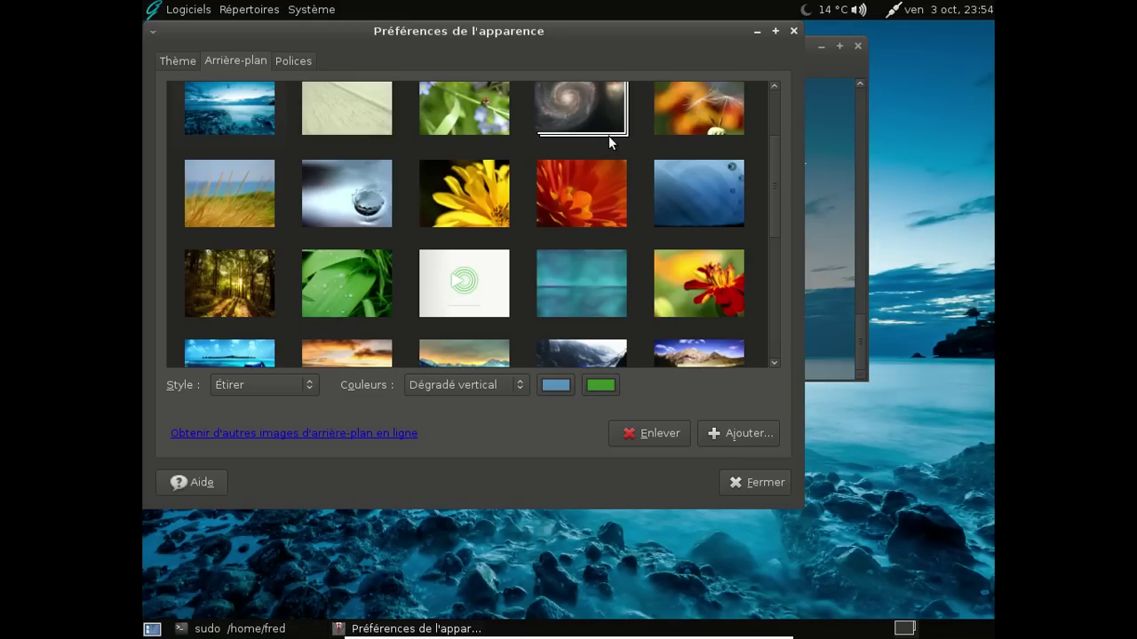
scroll(655, 134, "down", 10)
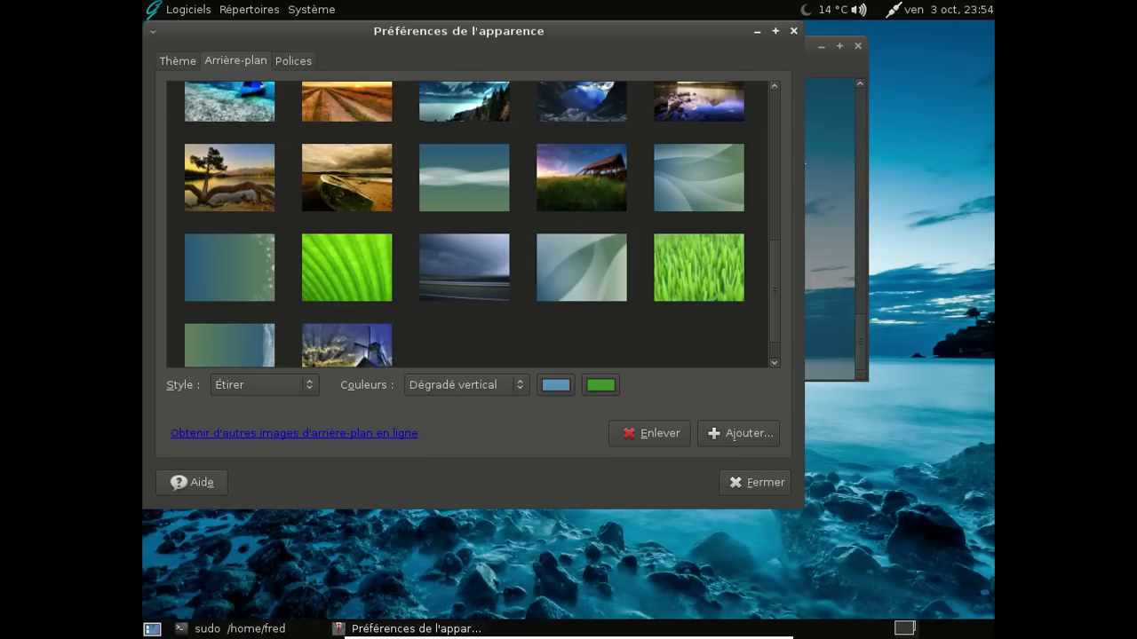
scroll(520, 232, "down", 1)
scroll(363, 316, "up", 4)
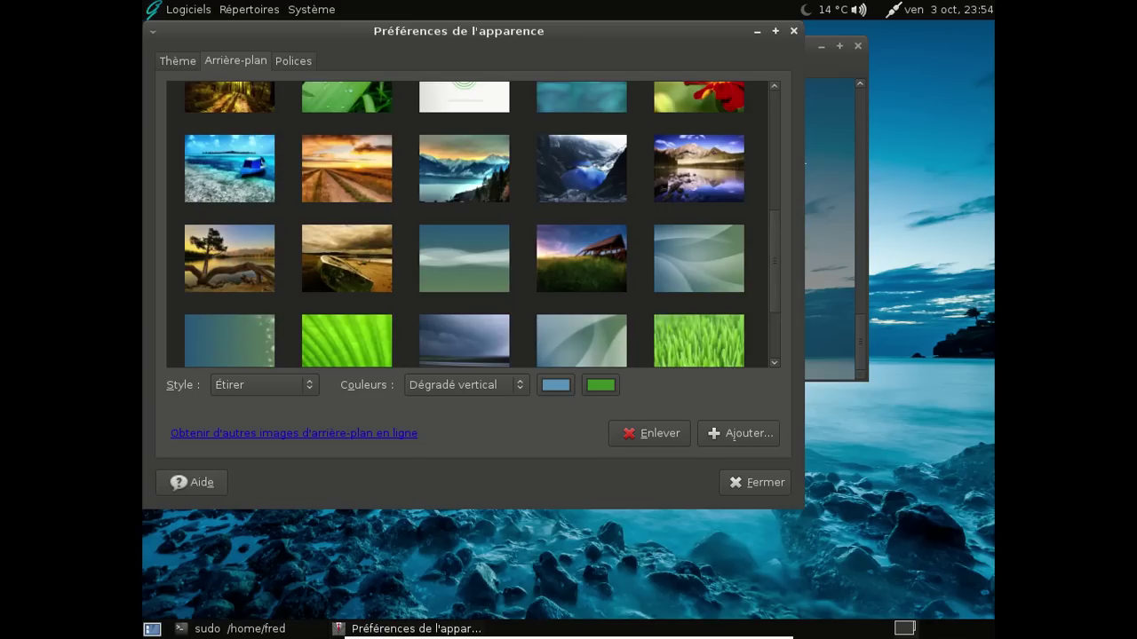
scroll(362, 318, "up", 4)
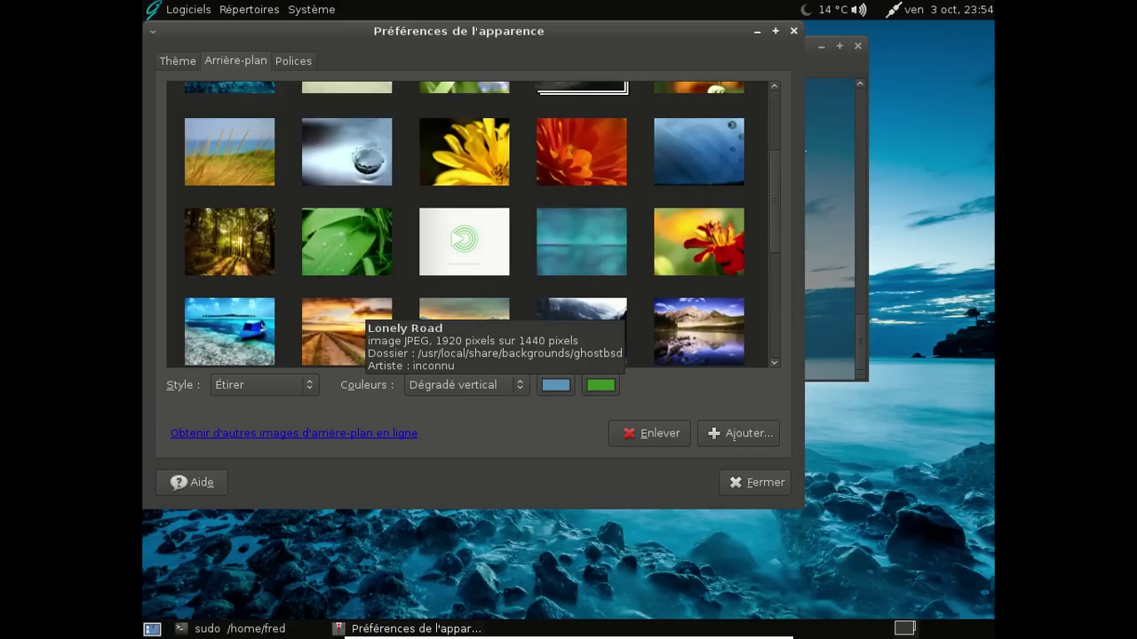
scroll(362, 318, "up", 2)
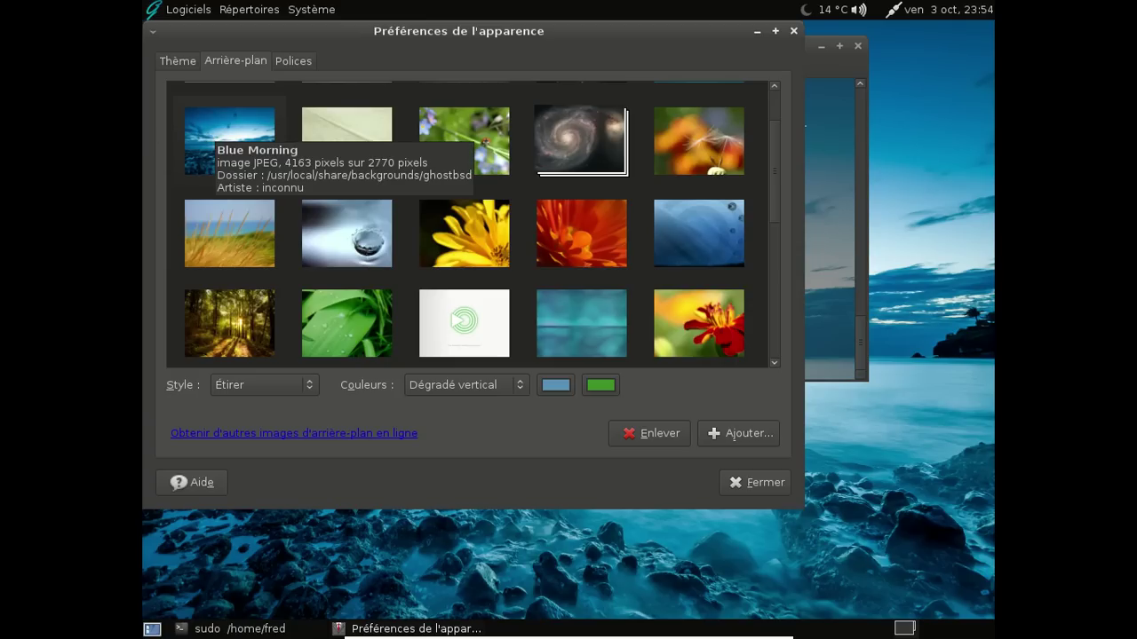
Close Appearance Preferences and reposition the terminal, briefly checking the second workspace
left_click(785, 481)
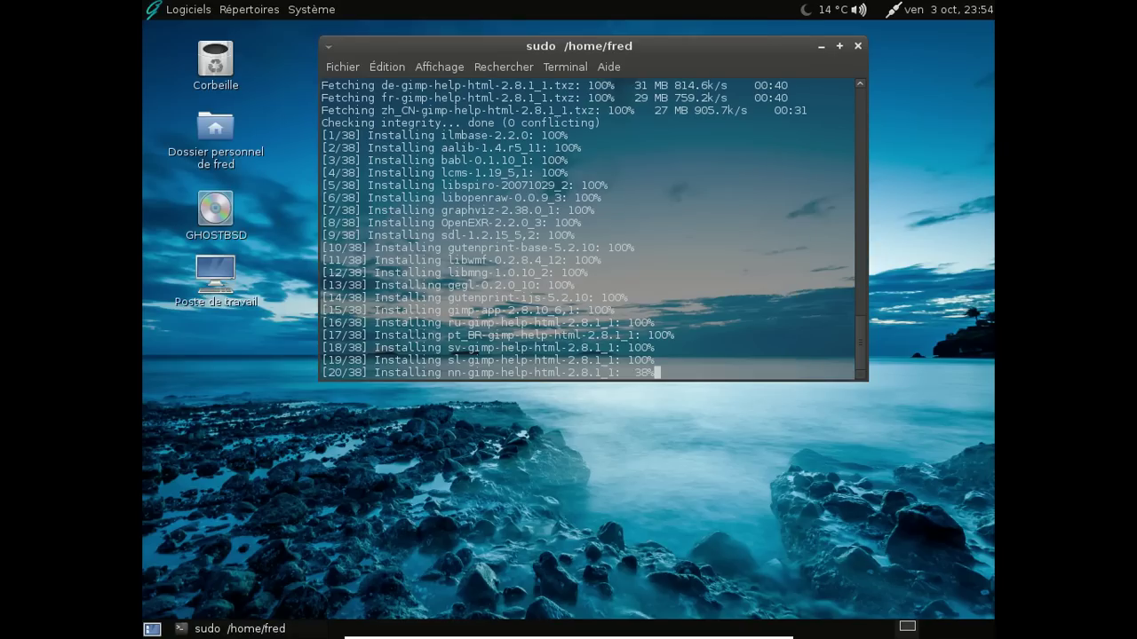
left_click_drag(649, 50, 611, 126)
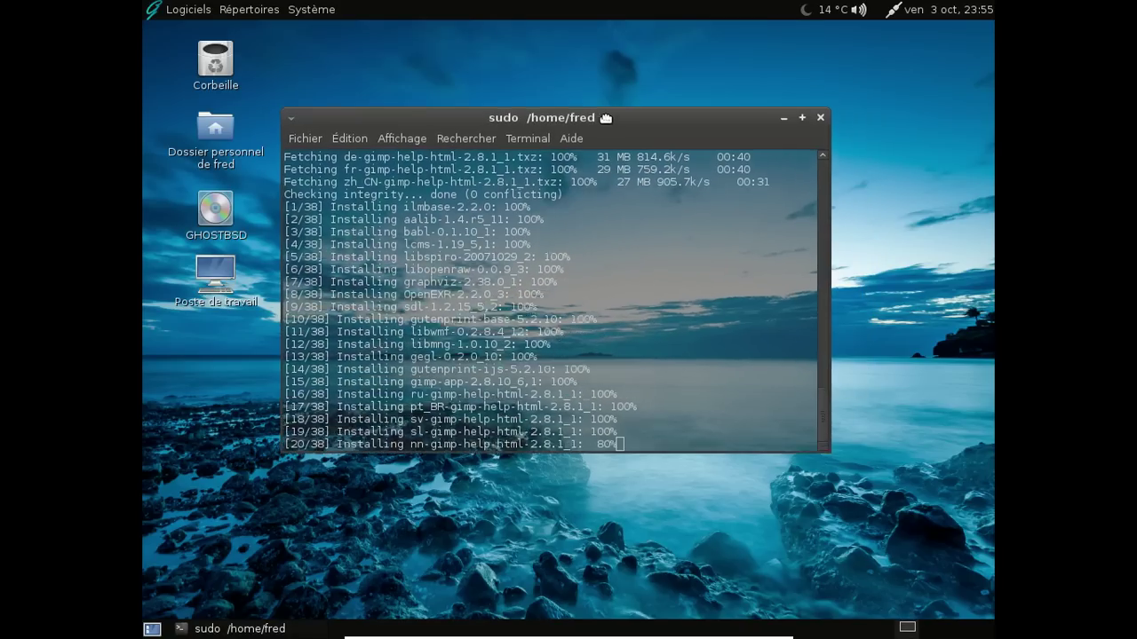
left_click(932, 629)
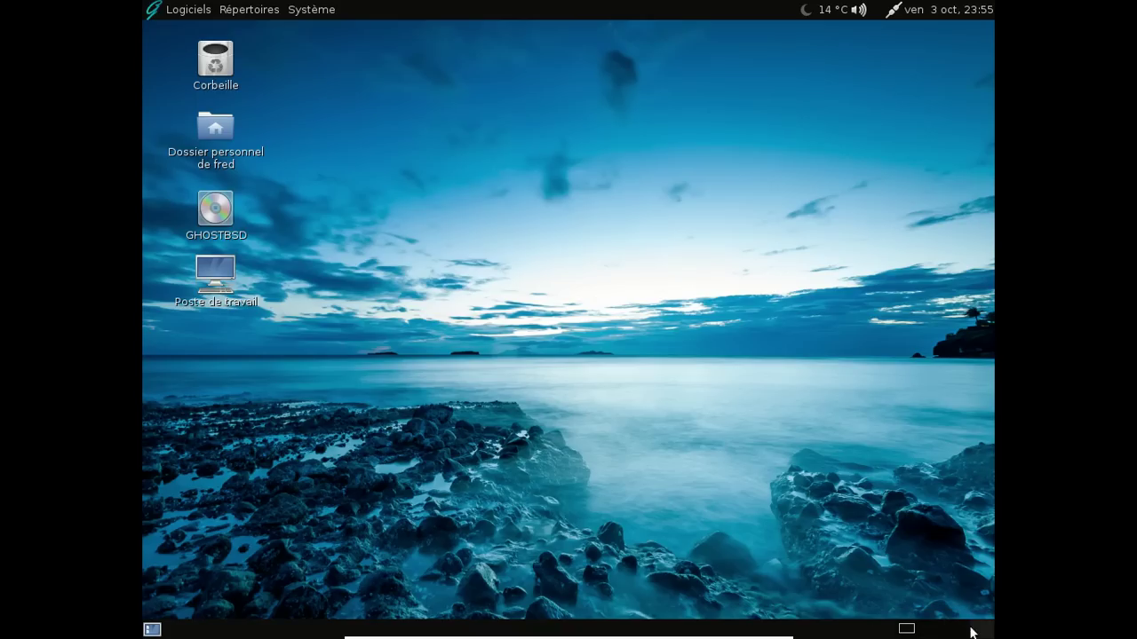
left_click(909, 630)
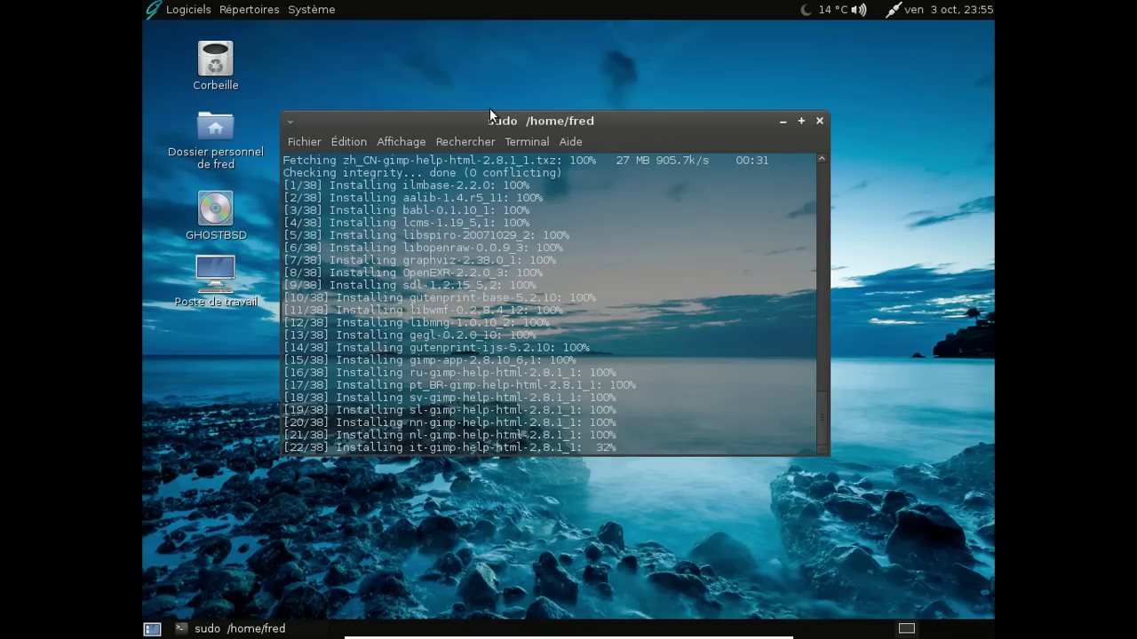
left_click_drag(503, 127, 487, 102)
right_click(498, 96)
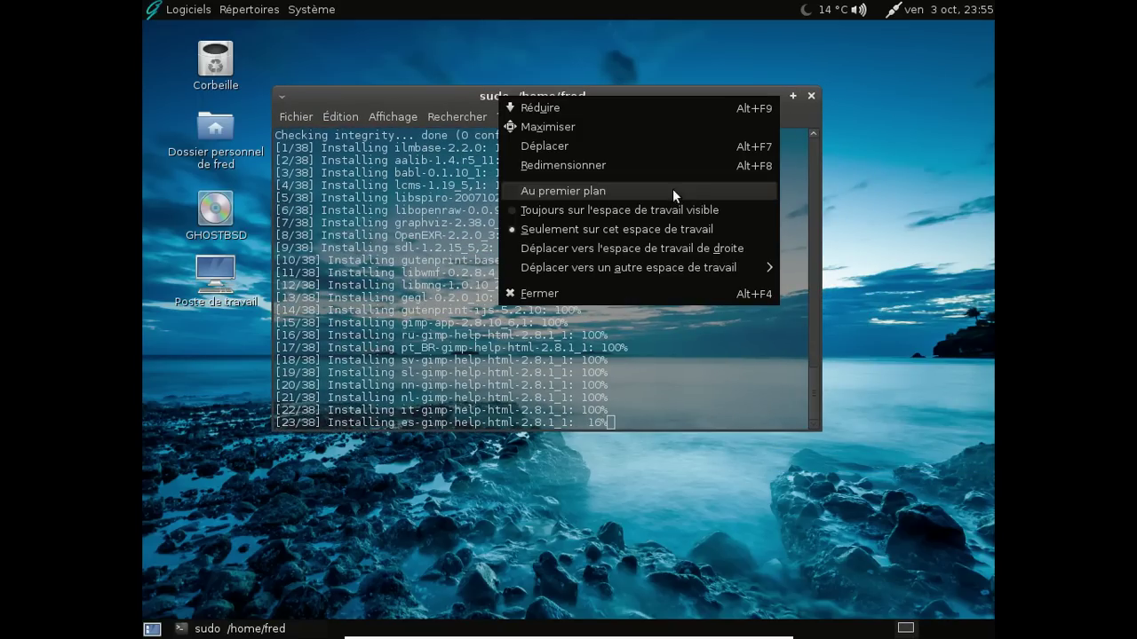
mouse_move(728, 267)
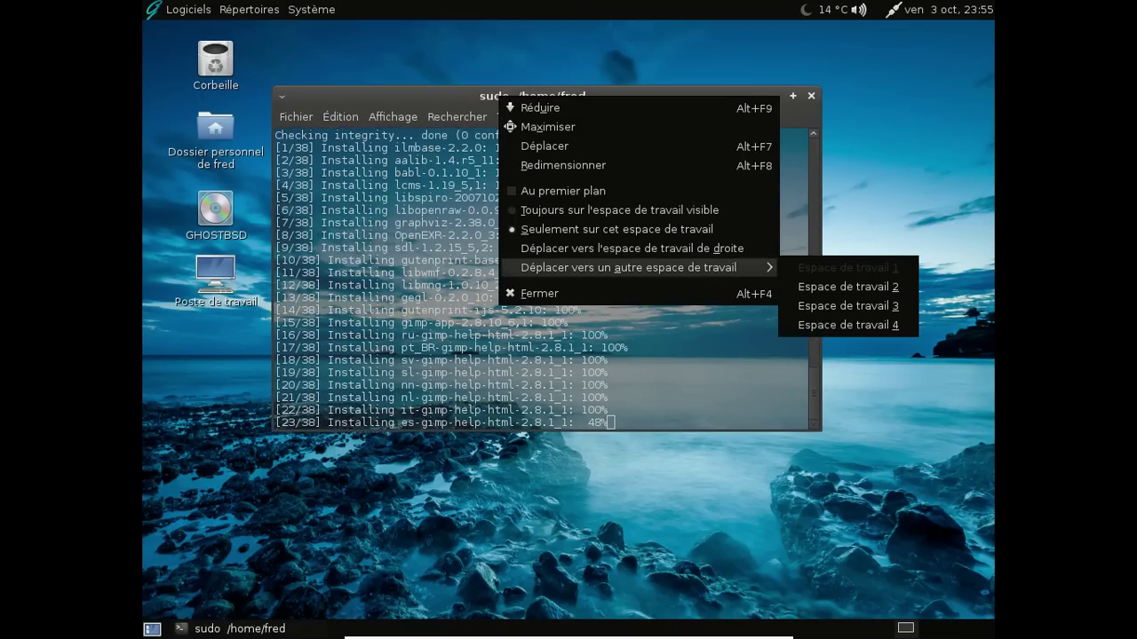
key("Escape")
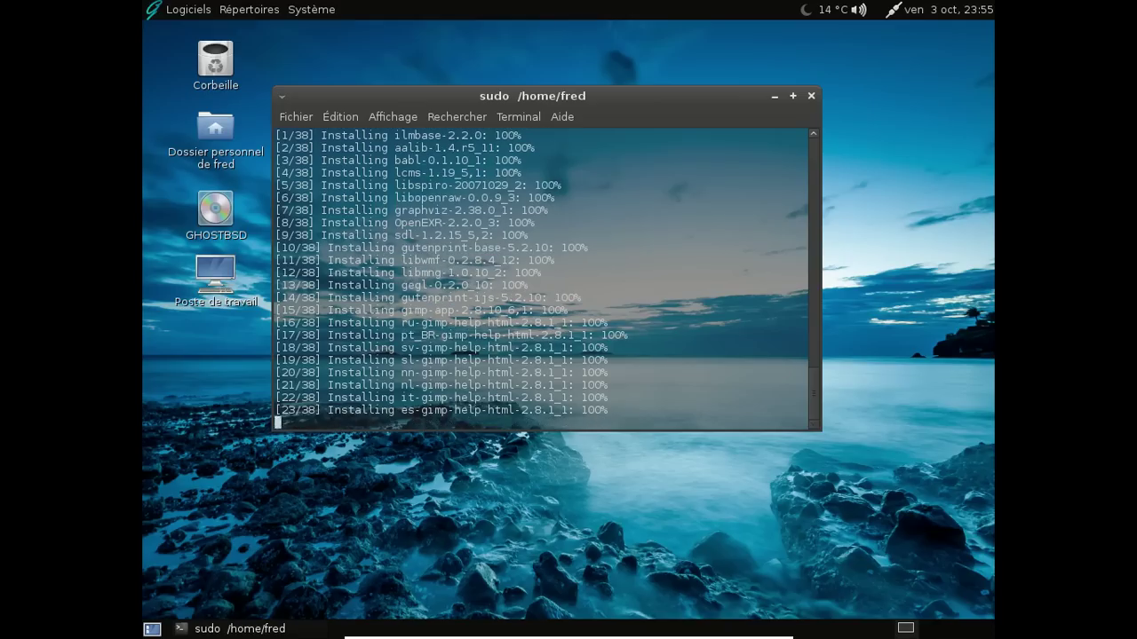
Move the terminal again and, once all 38 GIMP packages install, exit the shell
left_click(909, 627)
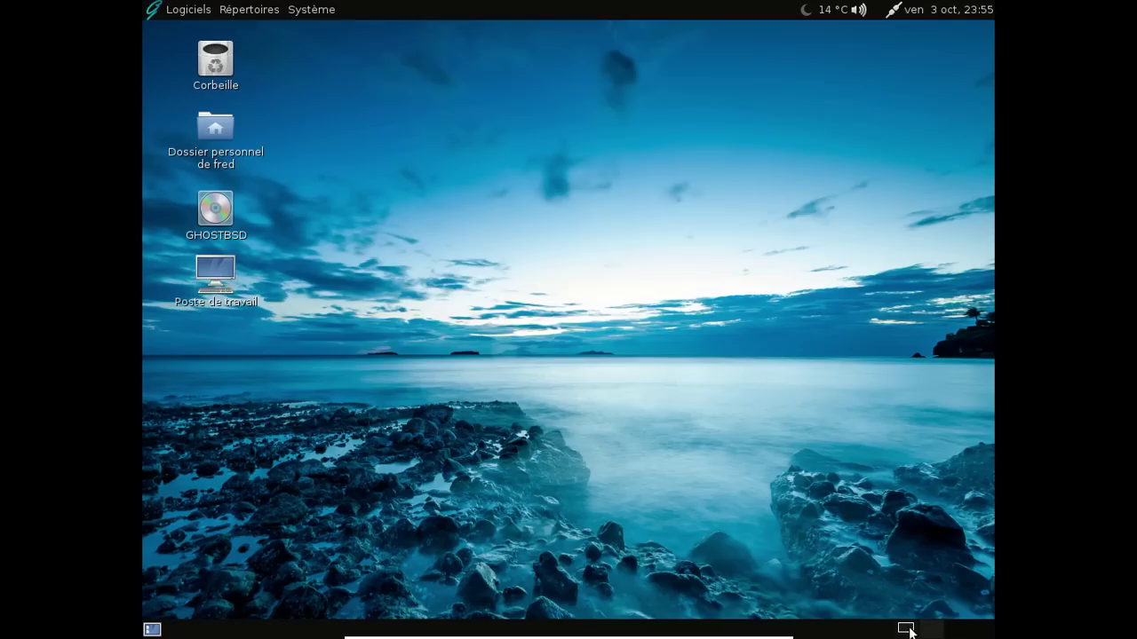
left_click(902, 628)
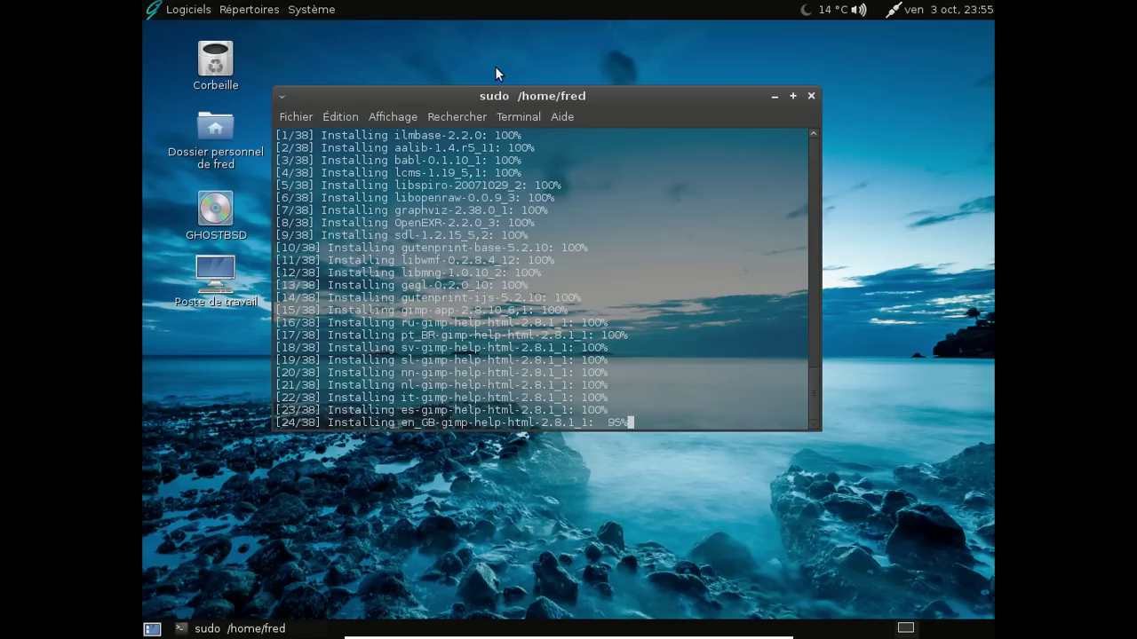
left_click_drag(498, 102, 509, 37)
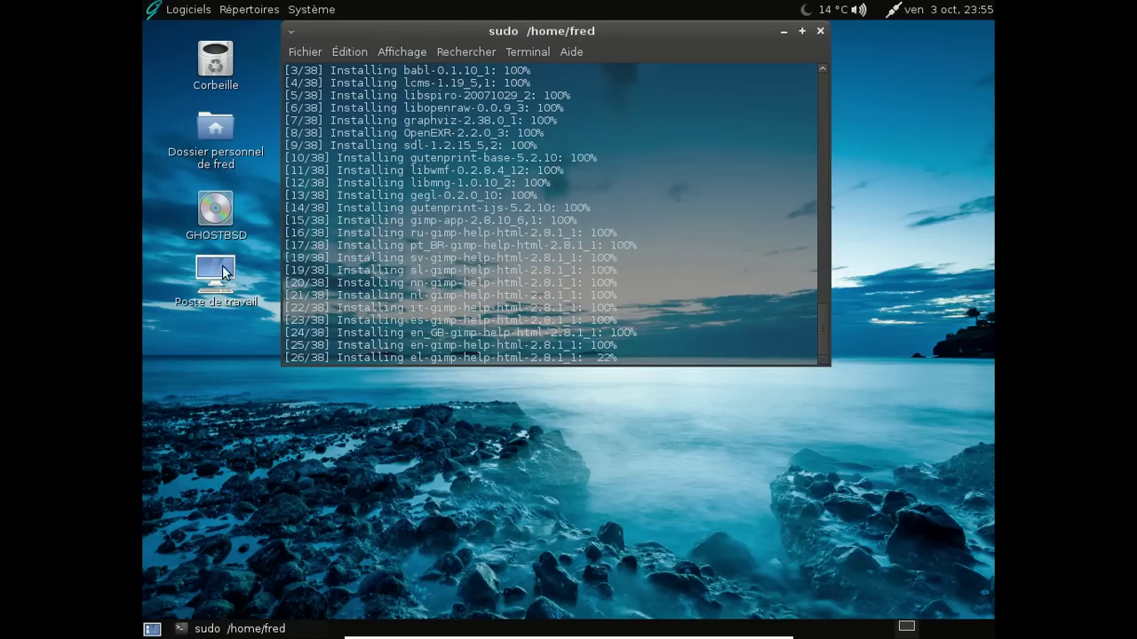
left_click_drag(552, 37, 584, 80)
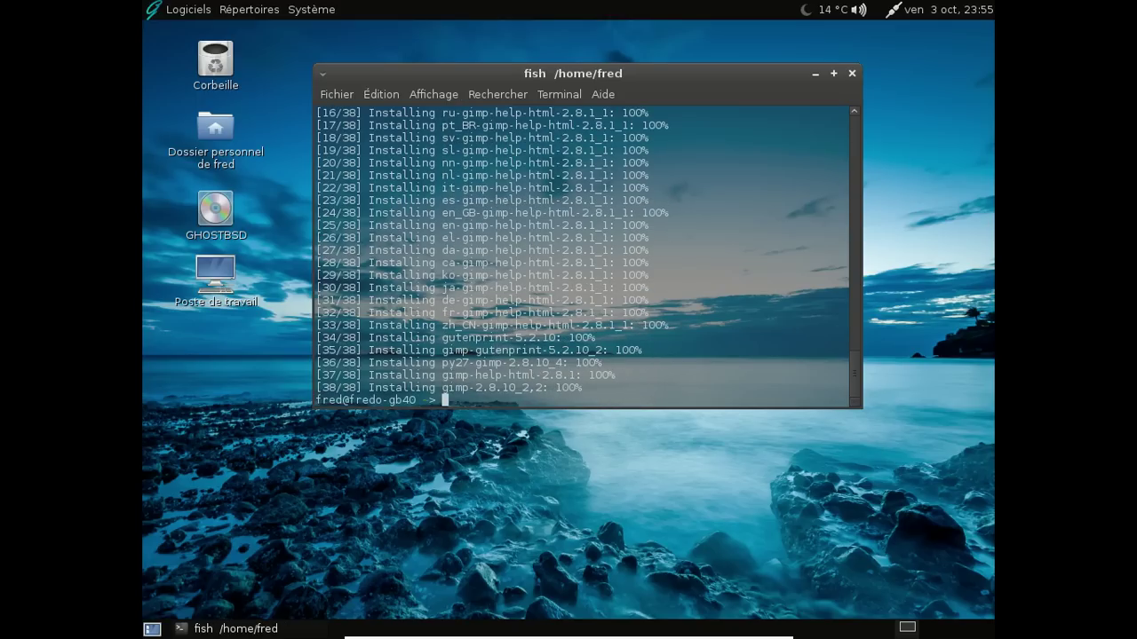
type("exit")
key("Return")
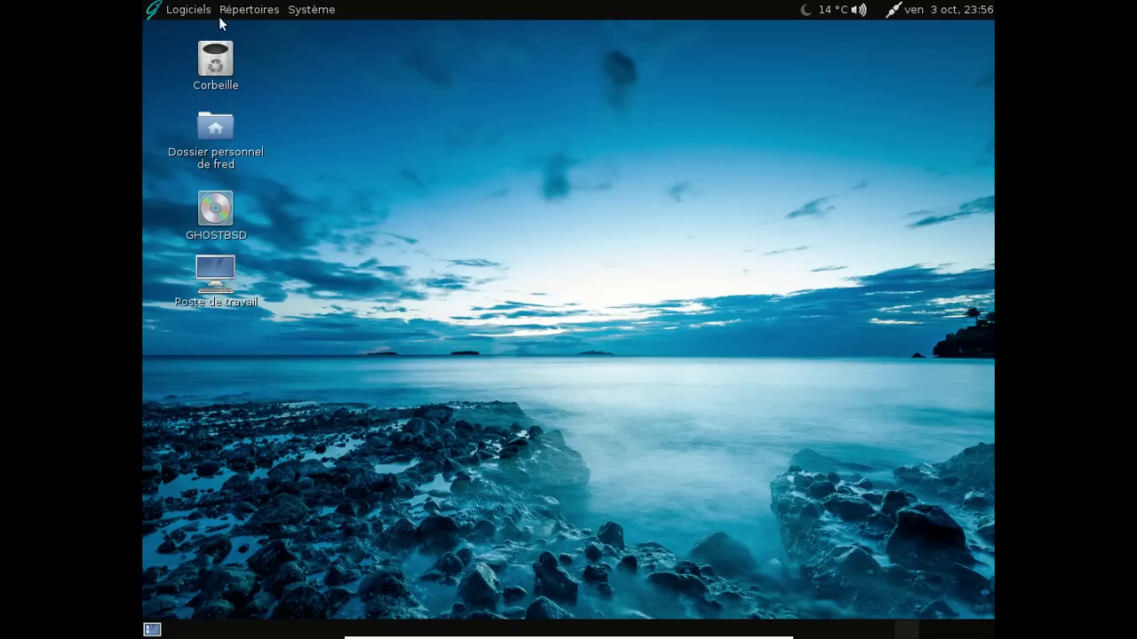
Dismiss the applications menu and show the Système > Préférences submenu
left_click(208, 16)
mouse_move(225, 116)
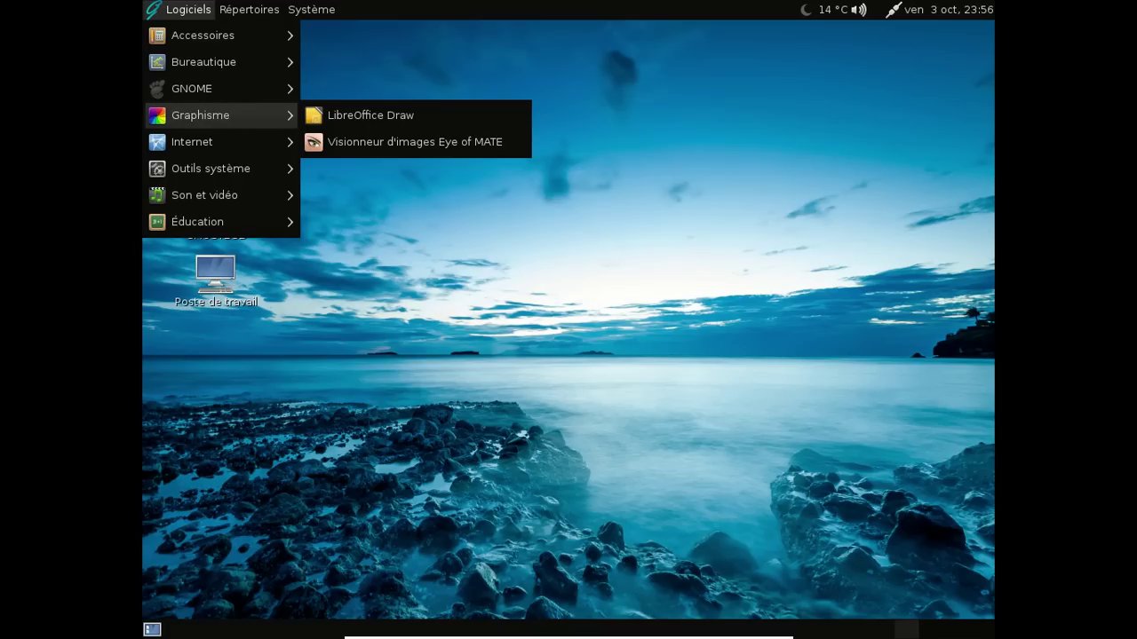
left_click(424, 52)
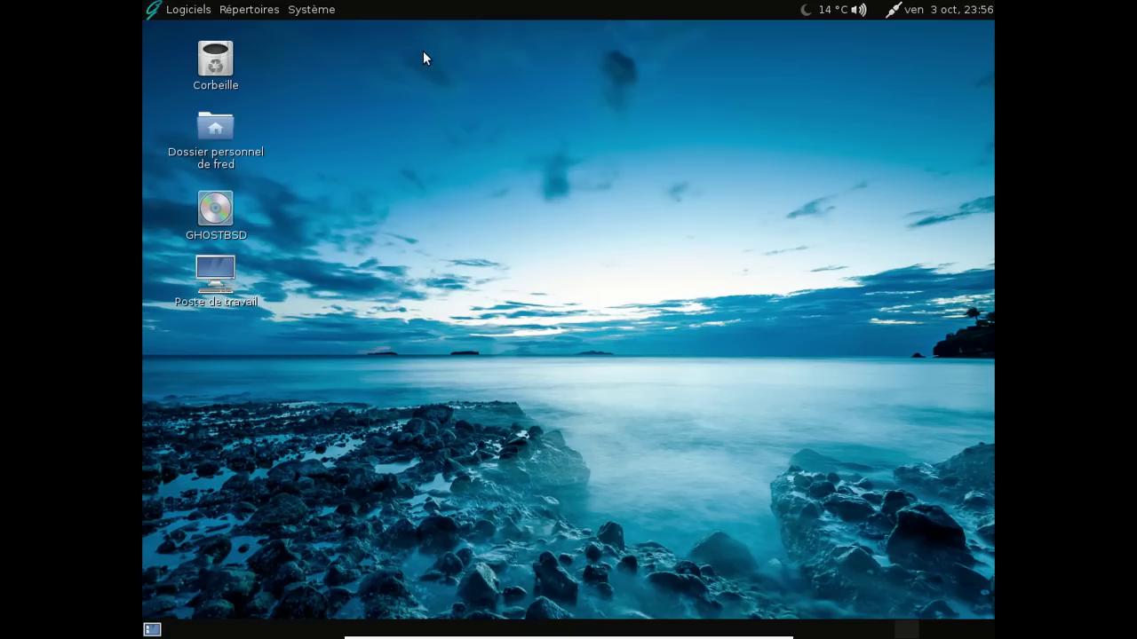
left_click(334, 15)
mouse_move(353, 36)
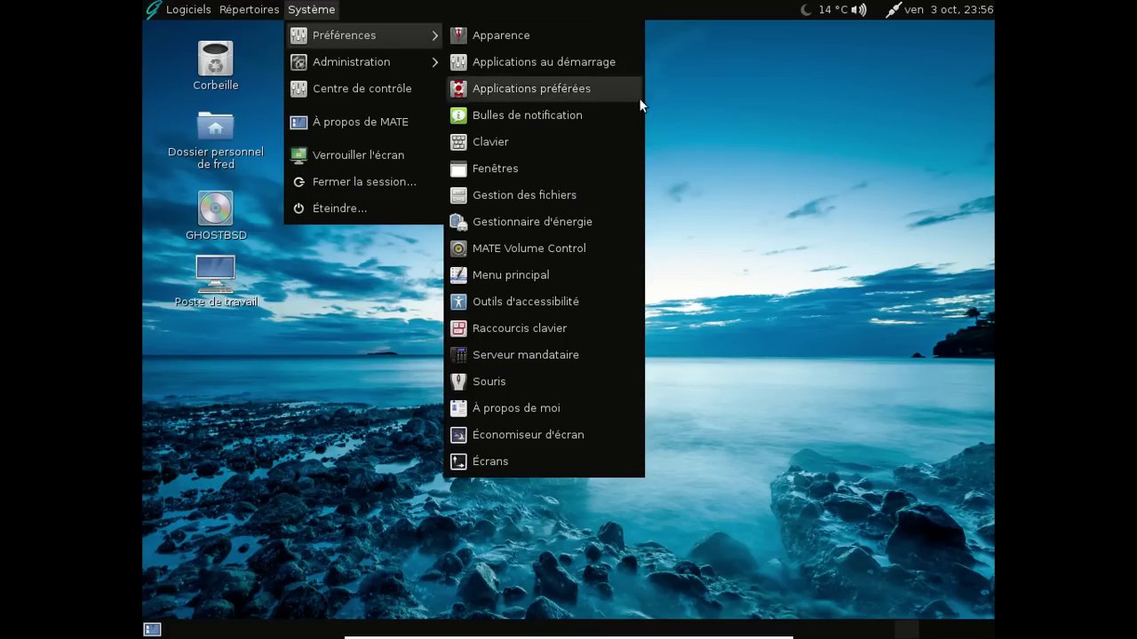
left_click(571, 277)
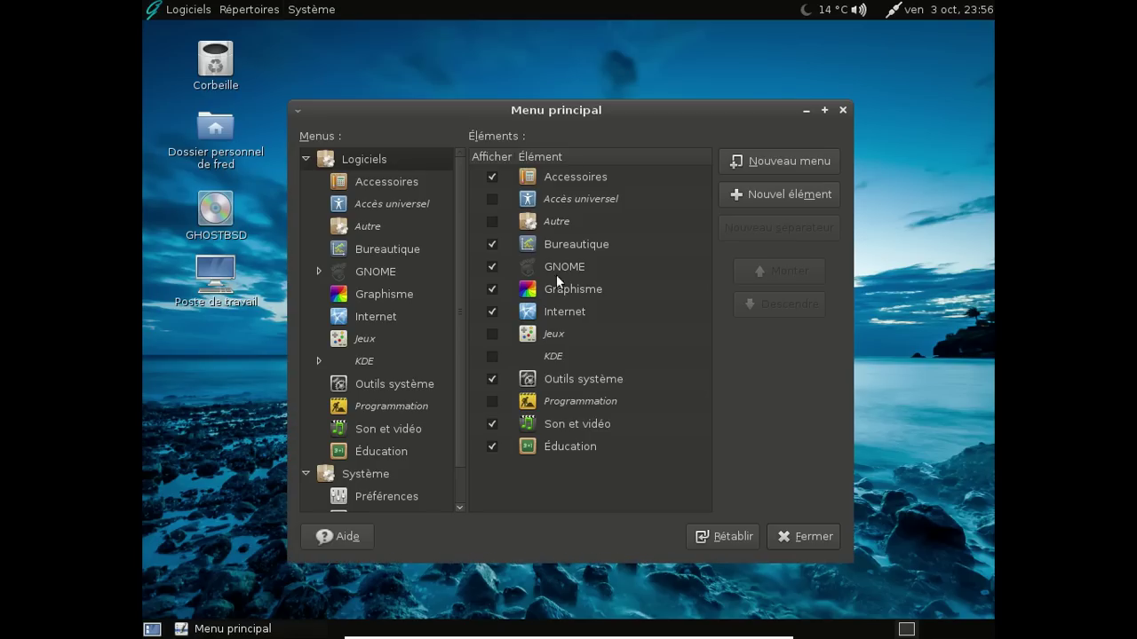
left_click(391, 294)
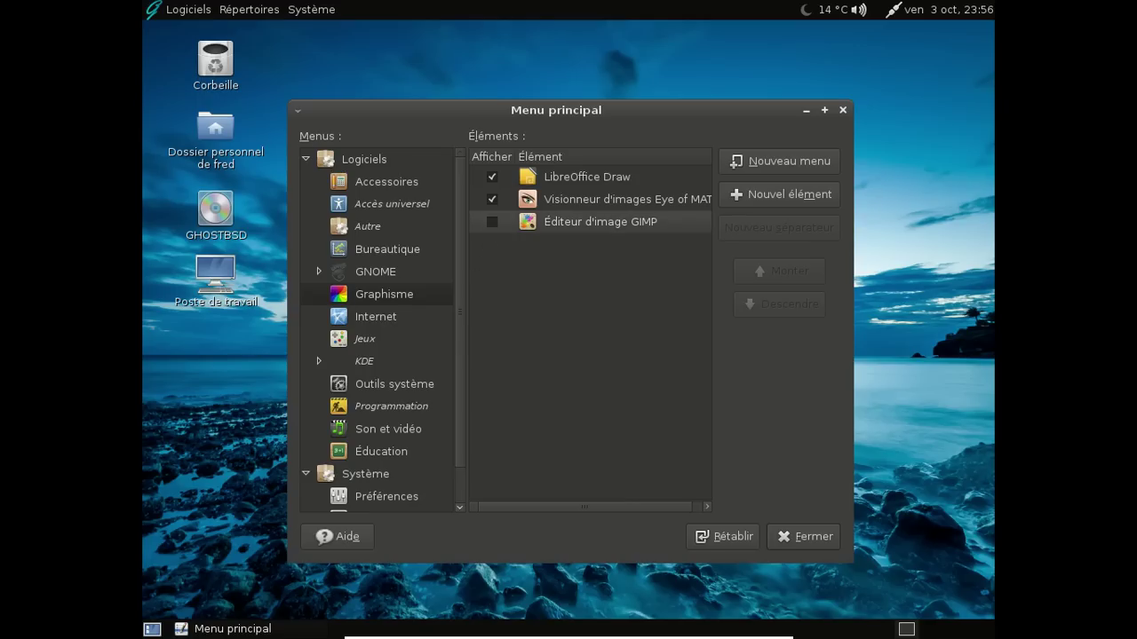
left_click(489, 227)
left_click(319, 271)
left_click(397, 384)
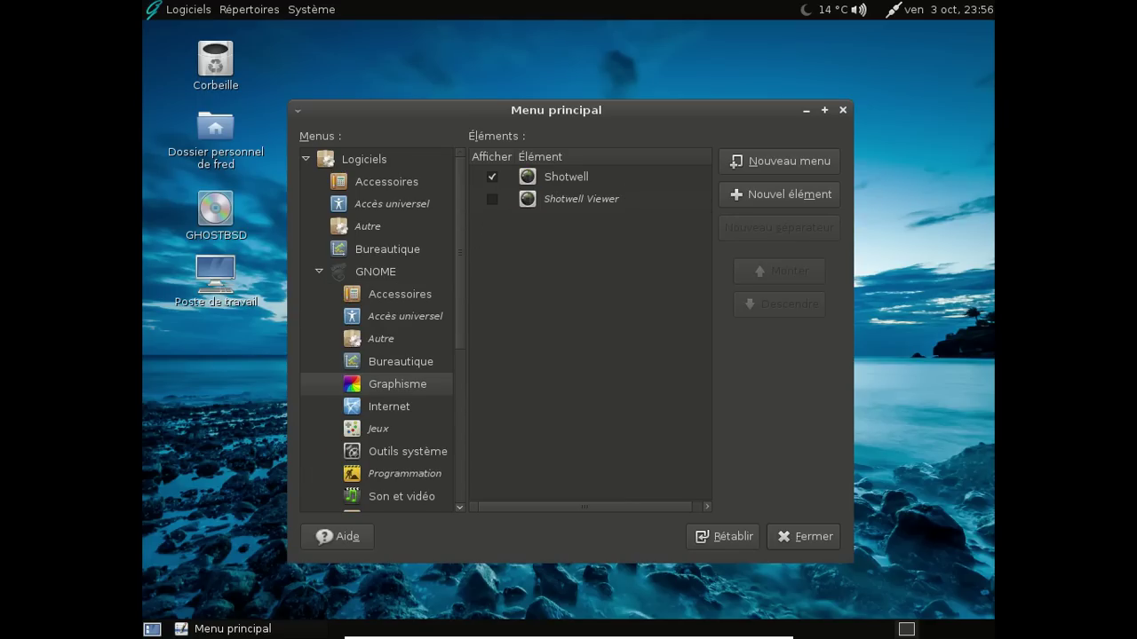
left_click(420, 362)
left_click(415, 382)
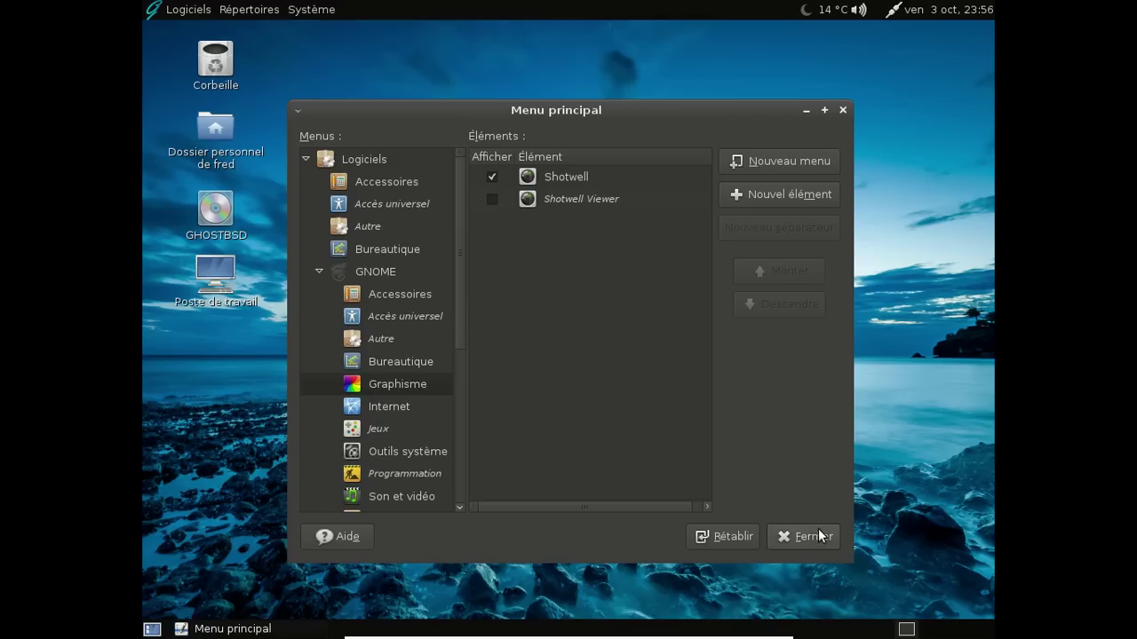
left_click(803, 537)
left_click(165, 14)
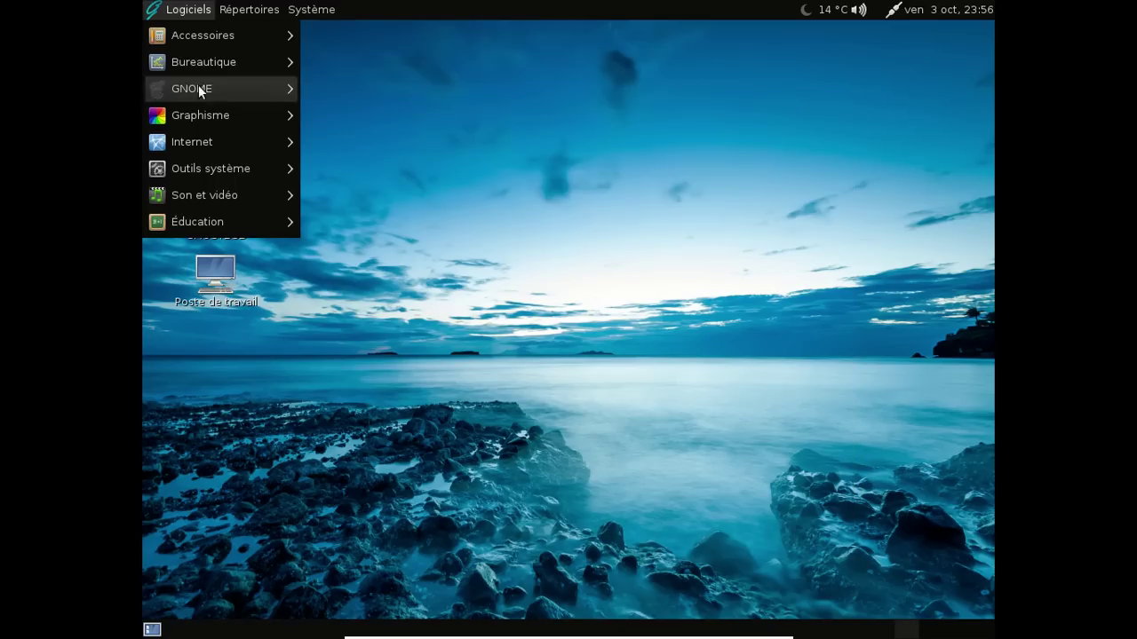
Log out of the MATE session via Système > Fermer la session and confirm
mouse_move(209, 118)
left_click(483, 91)
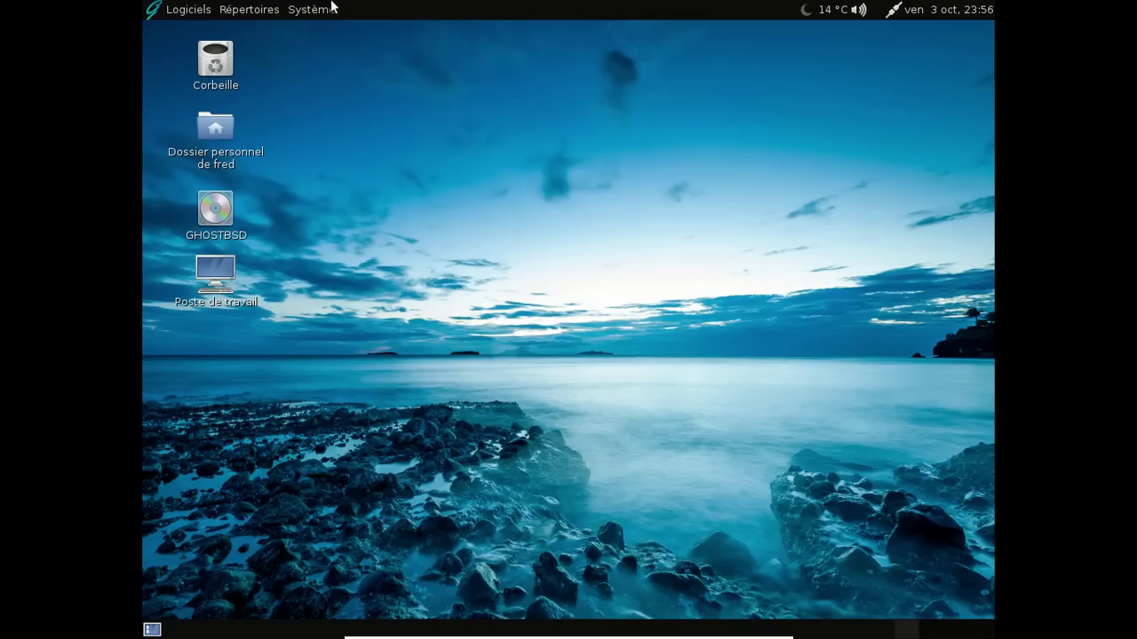
left_click(317, 9)
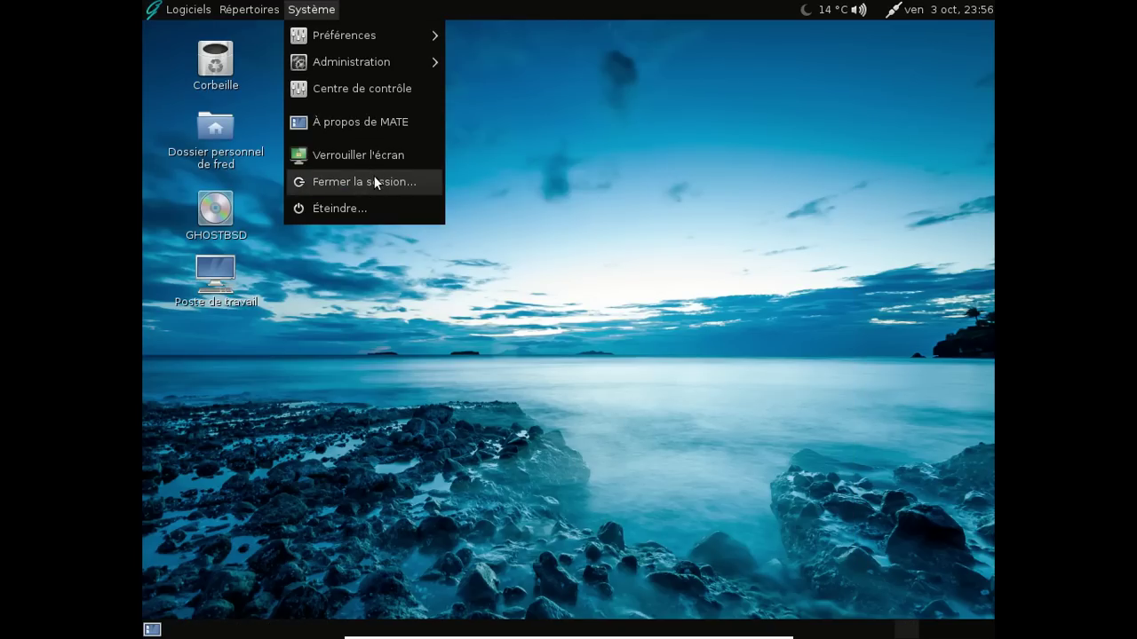
left_click(373, 179)
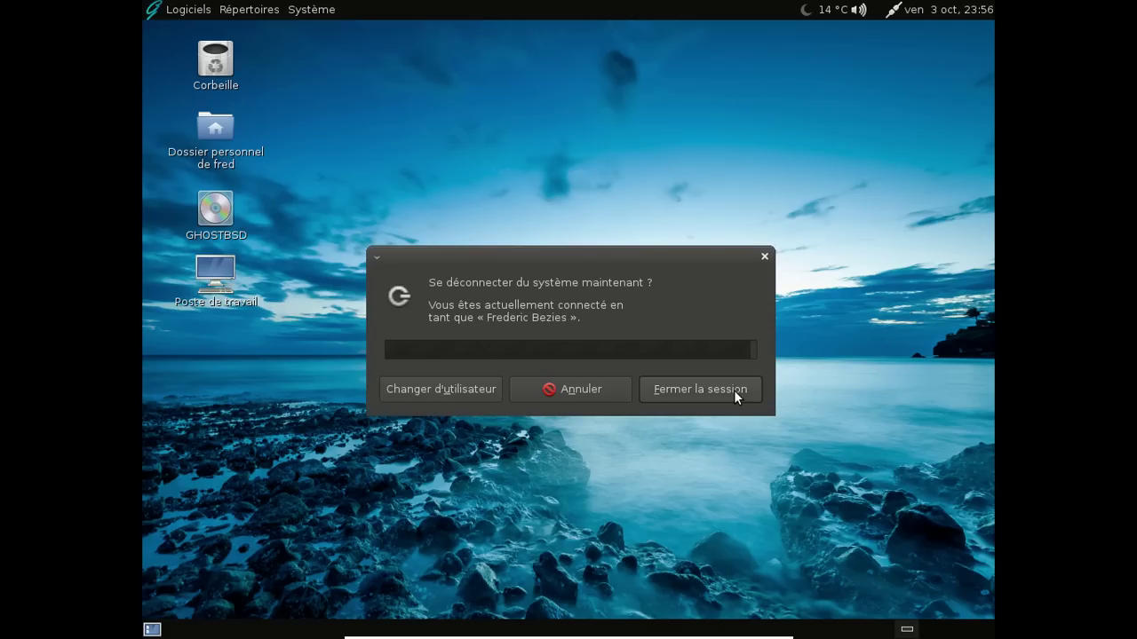
left_click(733, 390)
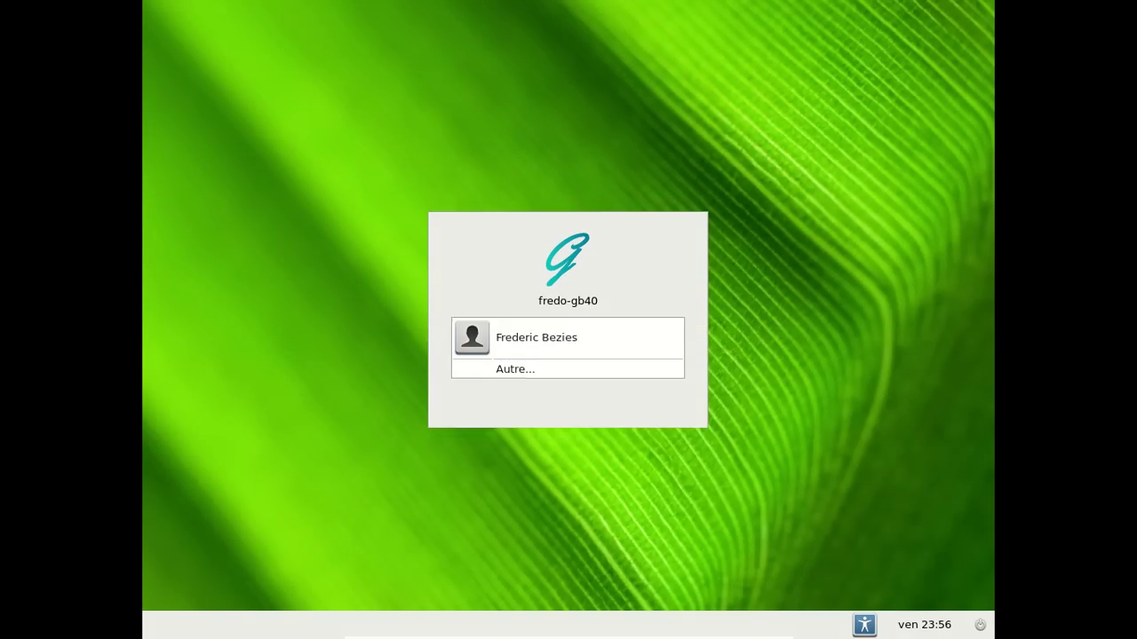
Sign back in at the greeter by entering the account password
key("Return")
type("*********")
key("Return")
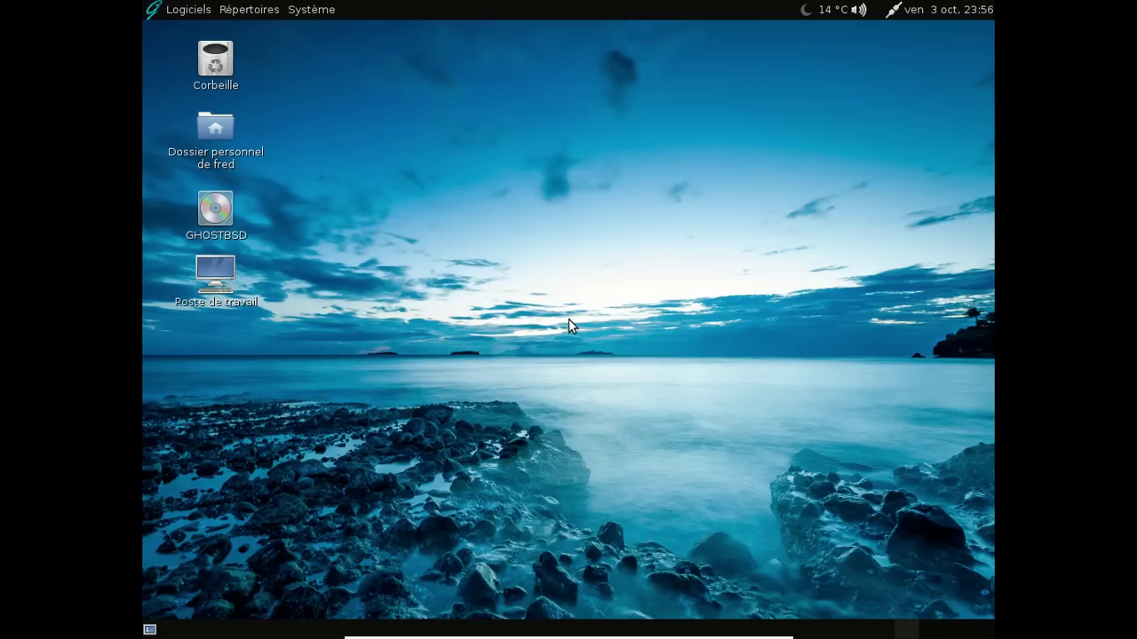
Launch the GIMP image editor from Logiciels > Graphisme and move its image window to the top
left_click(171, 10)
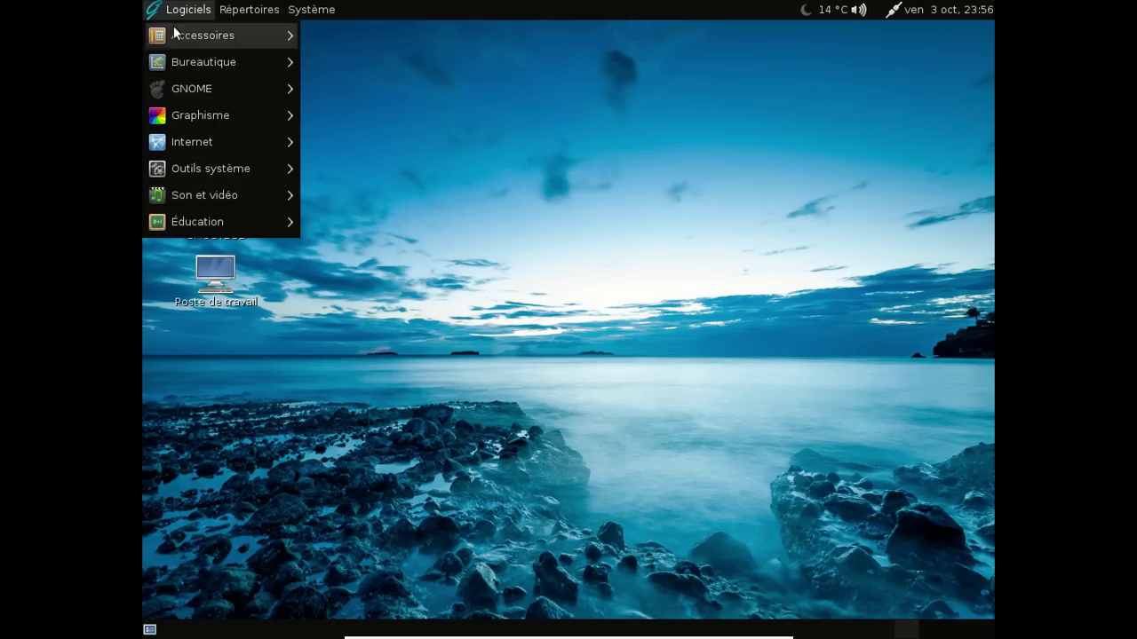
mouse_move(183, 115)
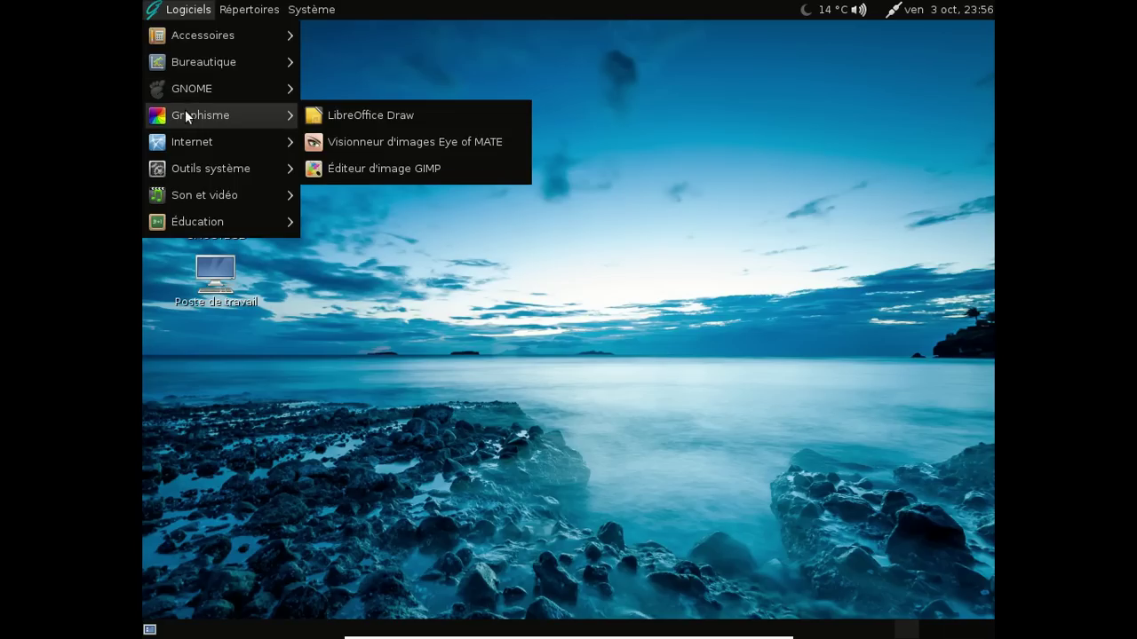
left_click(430, 169)
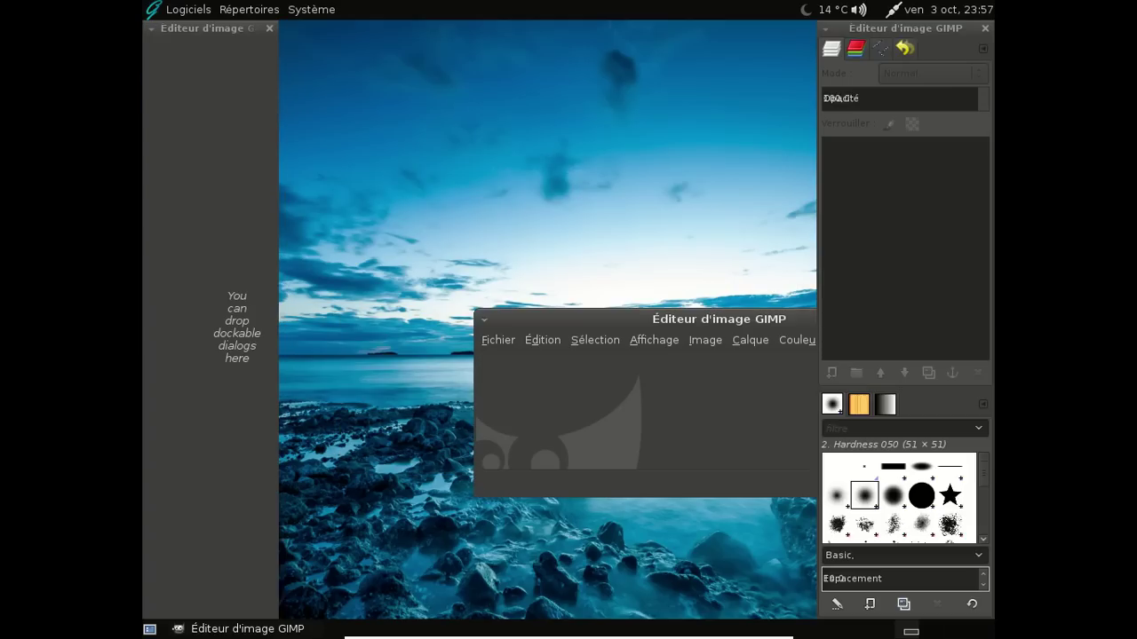
left_click_drag(571, 315, 377, 66)
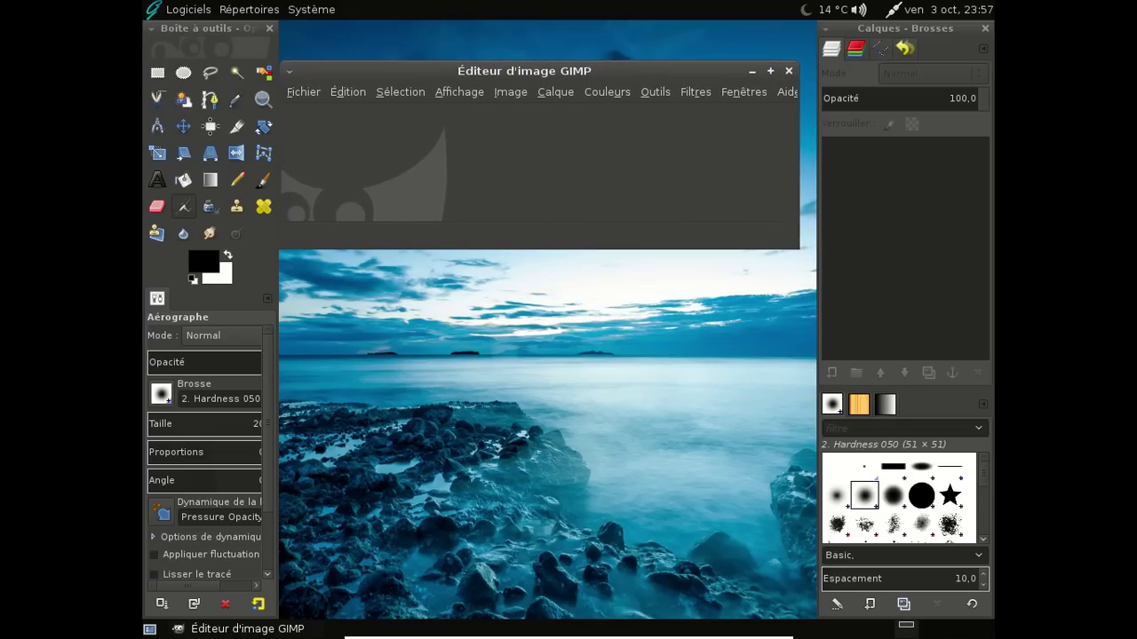
Enable Fenêtres > Mode fenêtre unique in GIMP, then quit GIMP
left_click(787, 94)
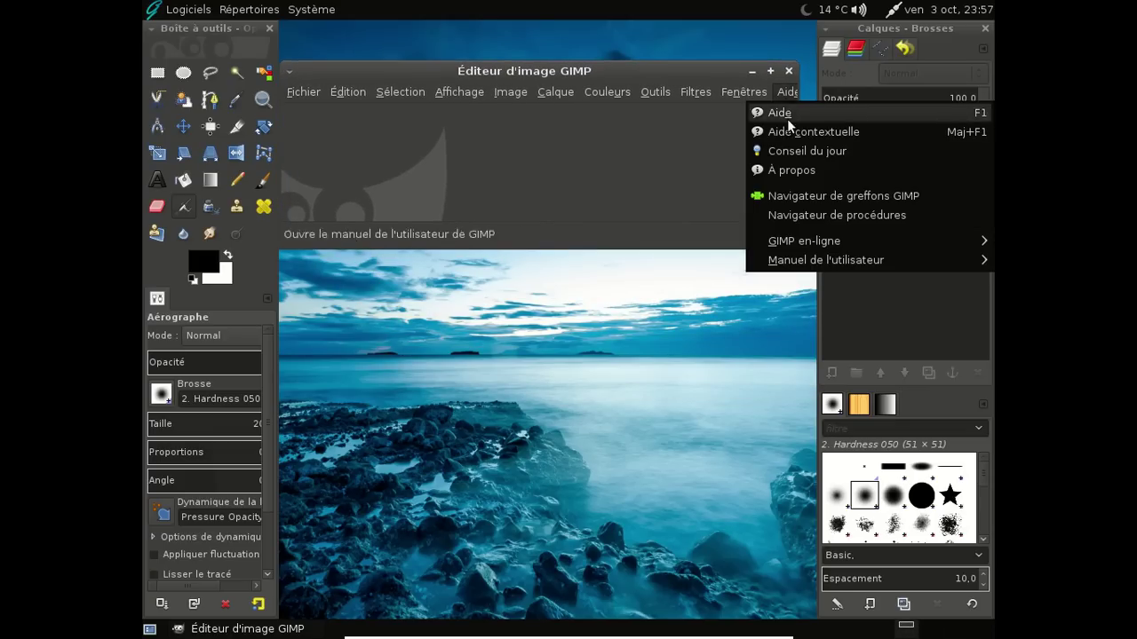
left_click(748, 105)
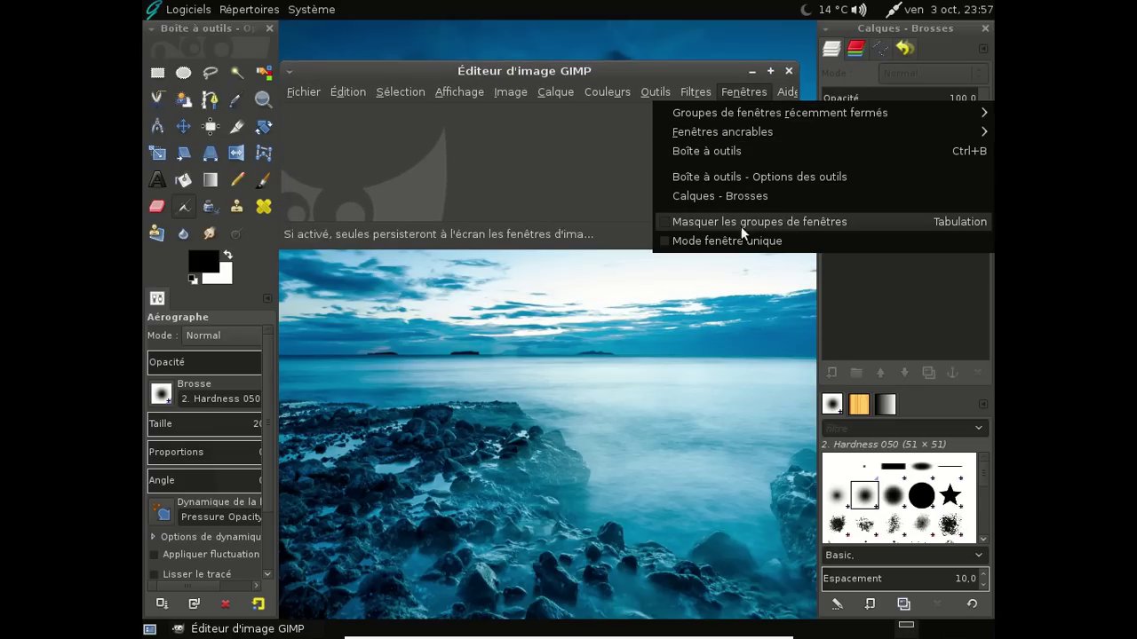
left_click(741, 240)
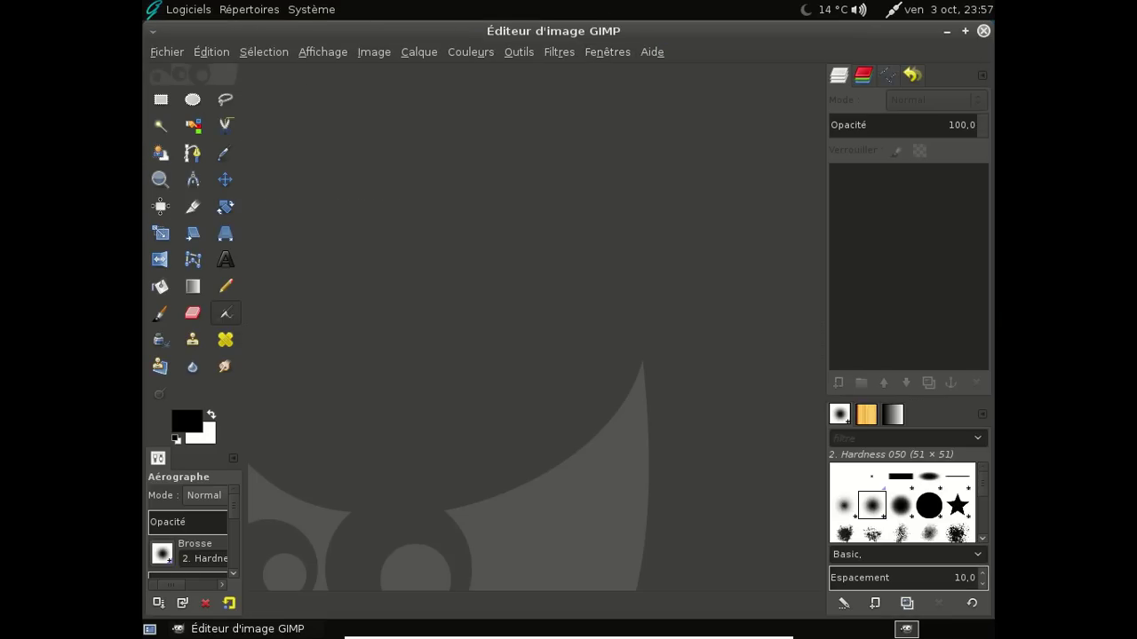
left_click(983, 31)
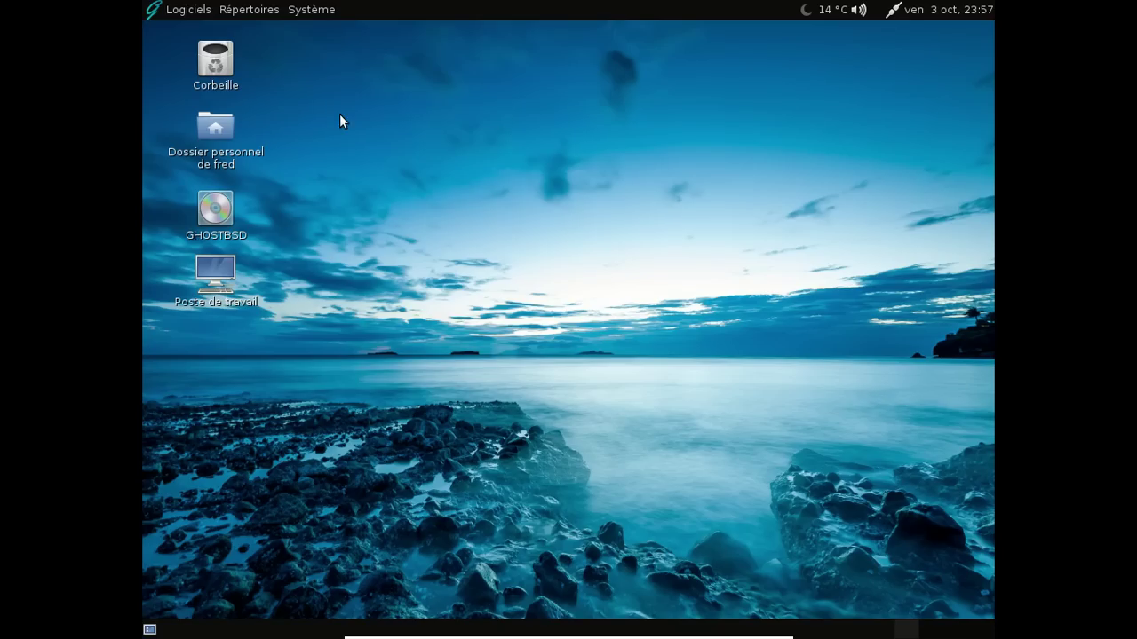
Power off the GhostBSD VM with Système > Éteindre…, confirming Éteindre in the dialog
left_click(174, 9)
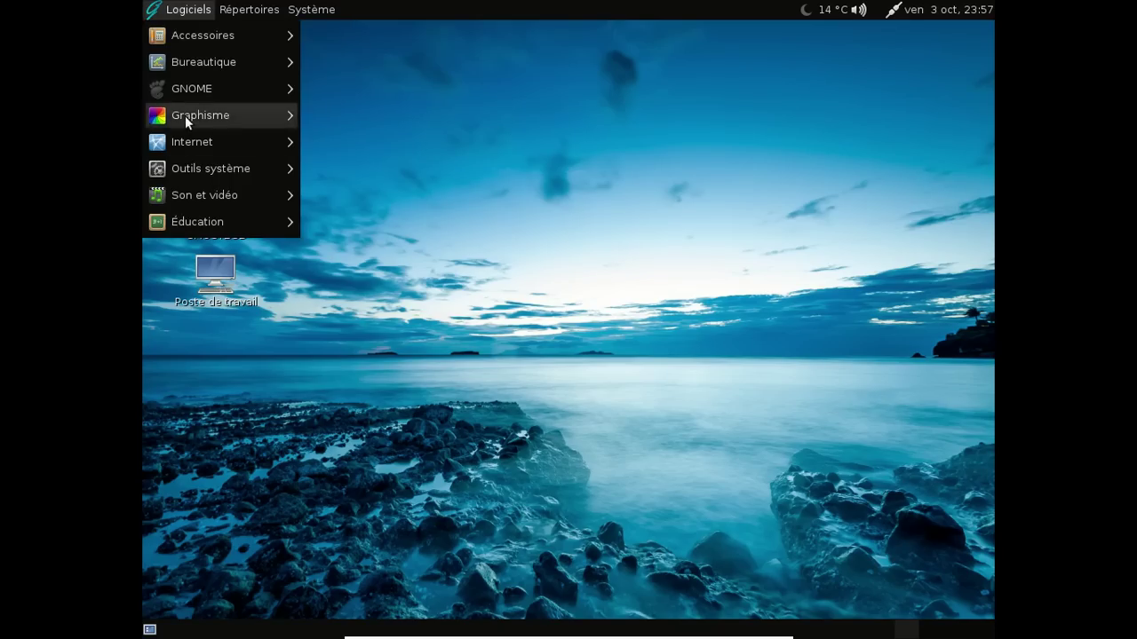
mouse_move(215, 198)
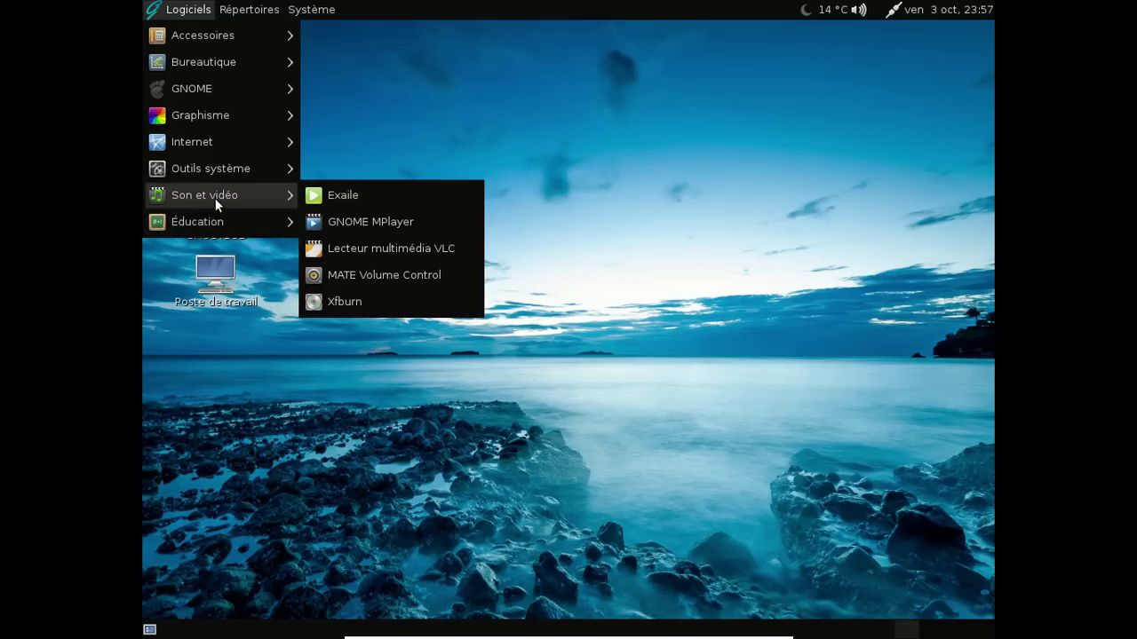
left_click(493, 142)
left_click(293, 9)
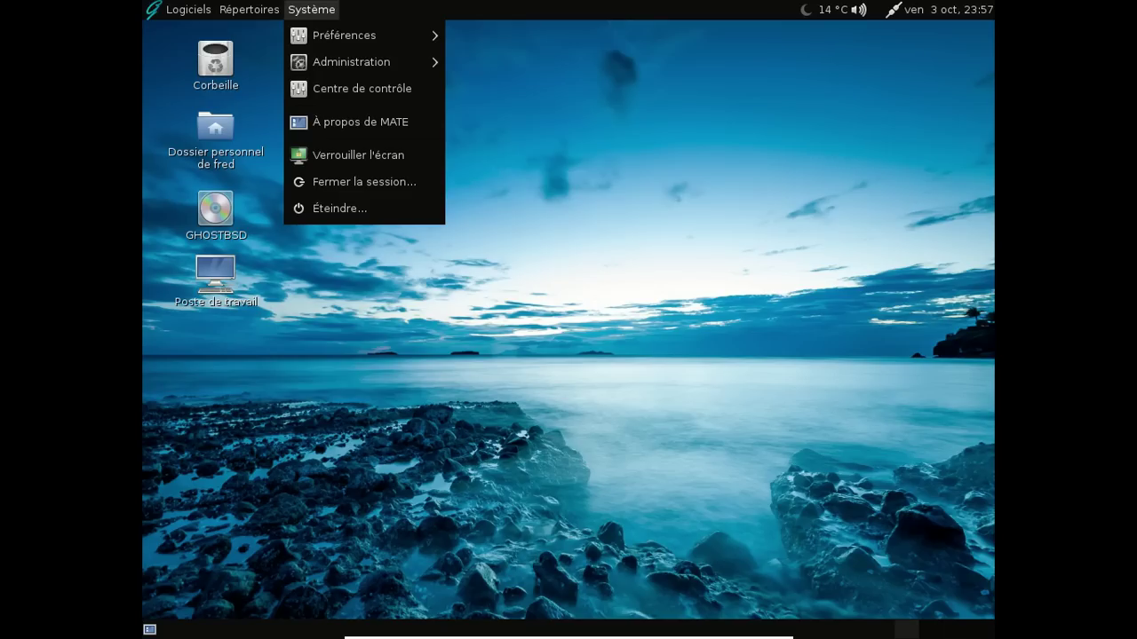
left_click(342, 208)
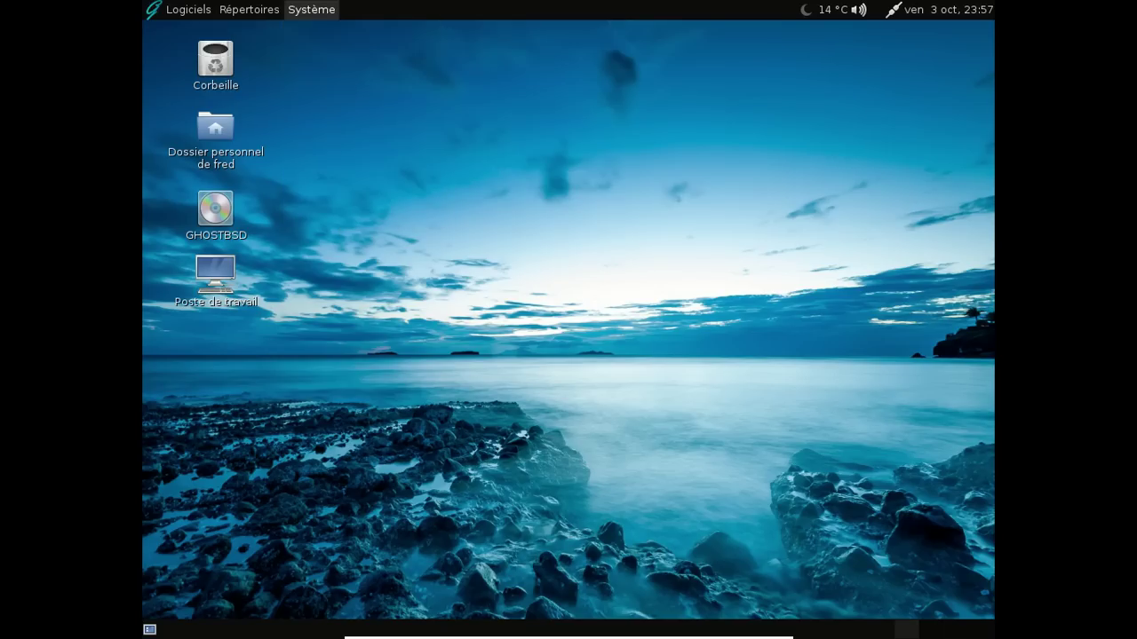
key("Return")
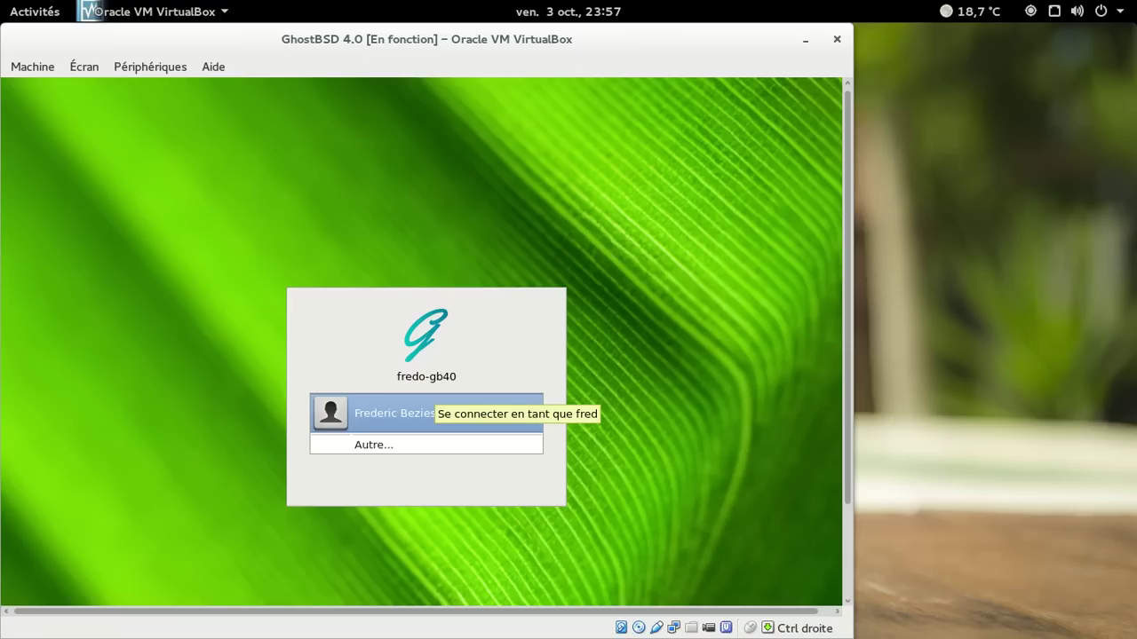
key("super+m")
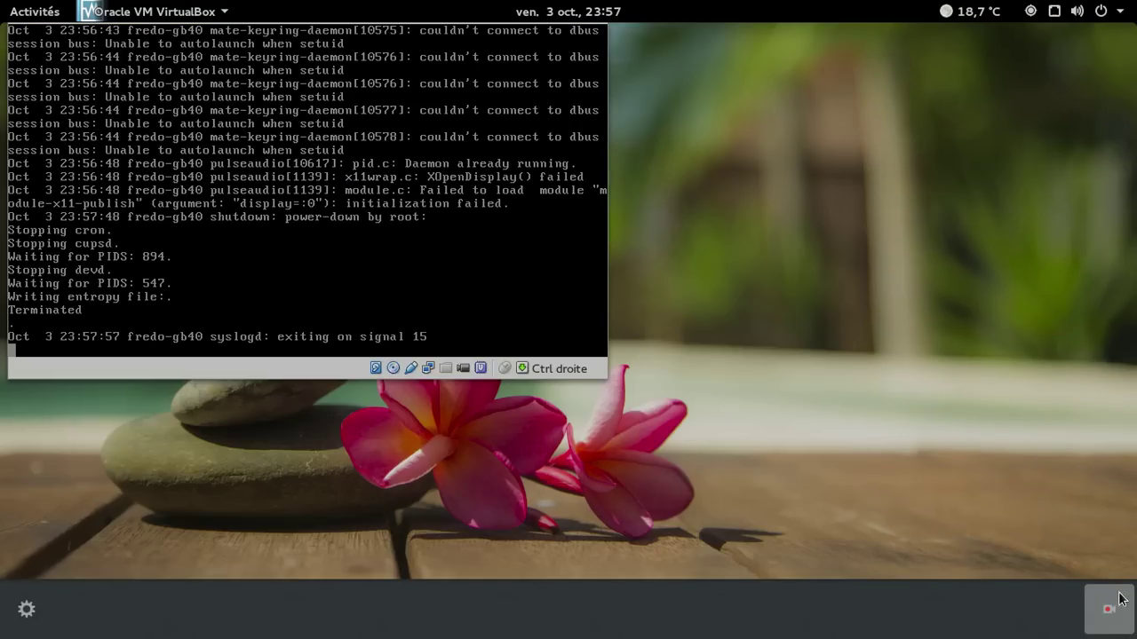